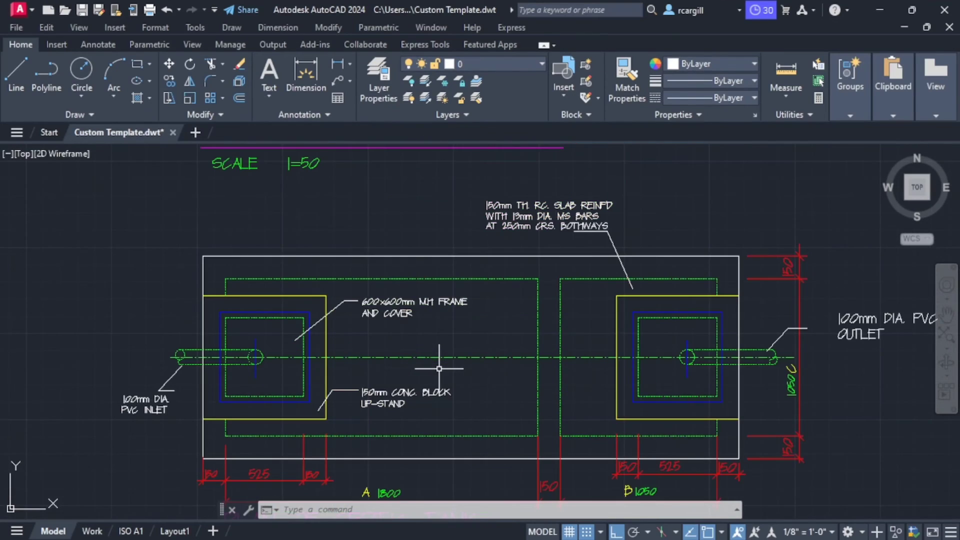
# Look over the section and plan drawings of the septic tank, including their notes and dimensions.
pyautogui.scroll(-4, 455, 326)
pyautogui.moveTo(463, 211); pyautogui.dragTo(463, 300, button='middle')
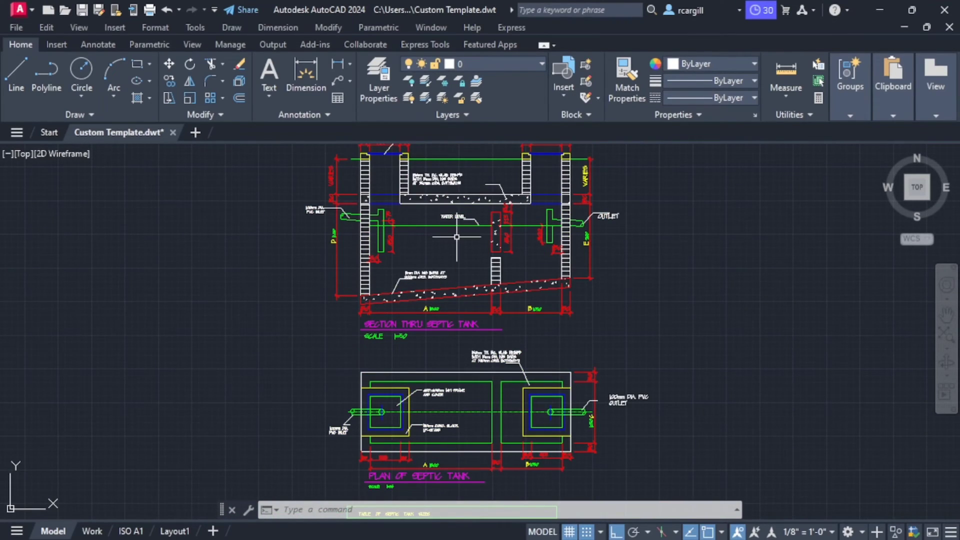
pyautogui.moveTo(454, 207); pyautogui.dragTo(453, 284, button='middle')
pyautogui.scroll(4, 453, 284)
pyautogui.scroll(-4, 453, 284)
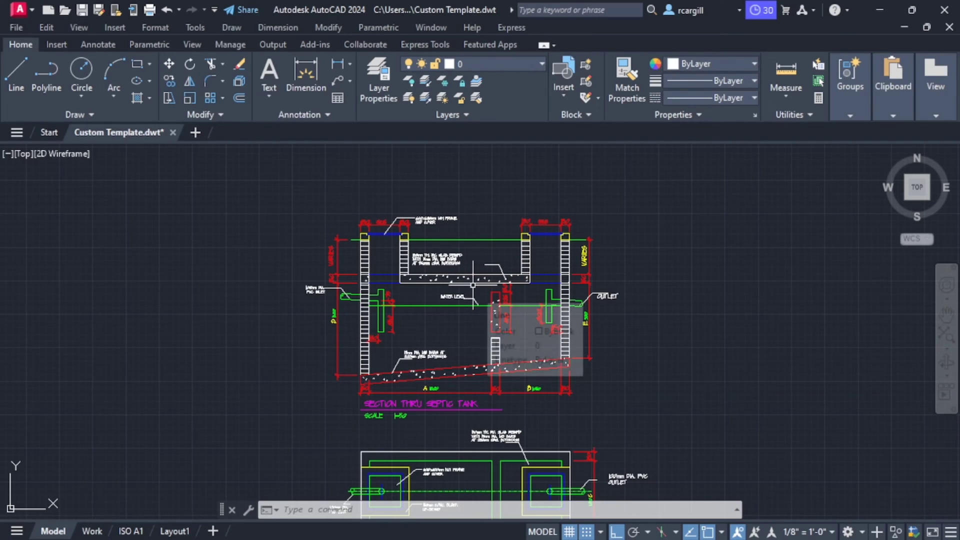
pyautogui.moveTo(484, 364); pyautogui.dragTo(480, 234, button='middle')
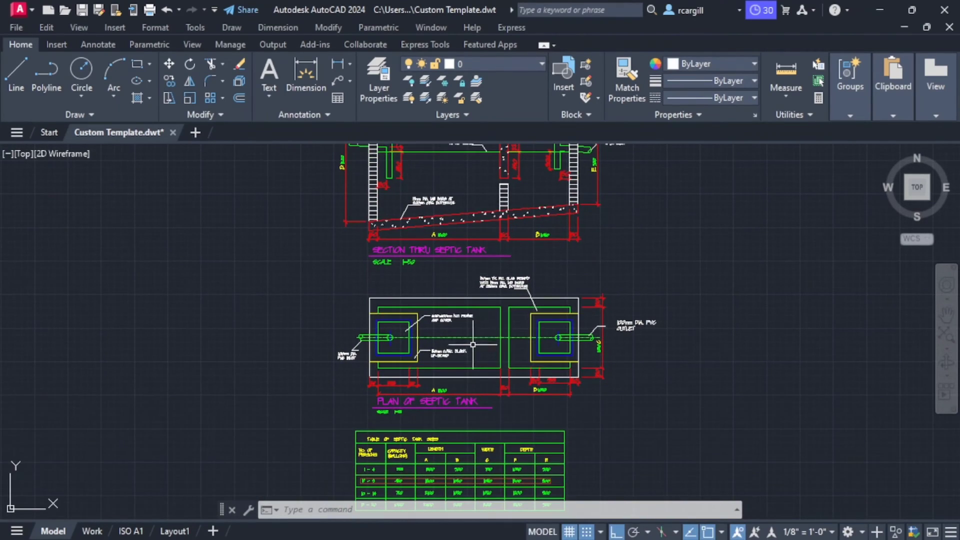
pyautogui.scroll(2, 472, 345)
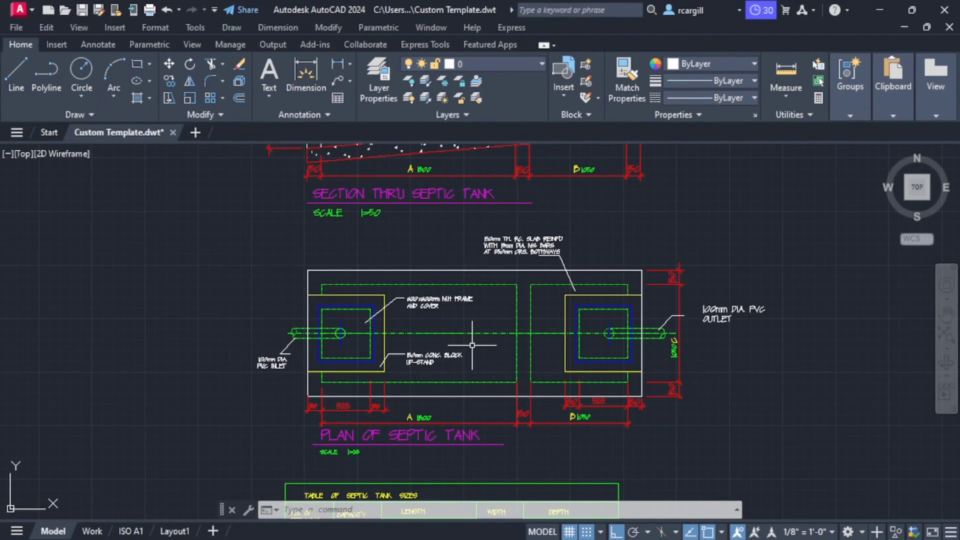
pyautogui.moveTo(472, 342); pyautogui.dragTo(542, 309, button='middle')
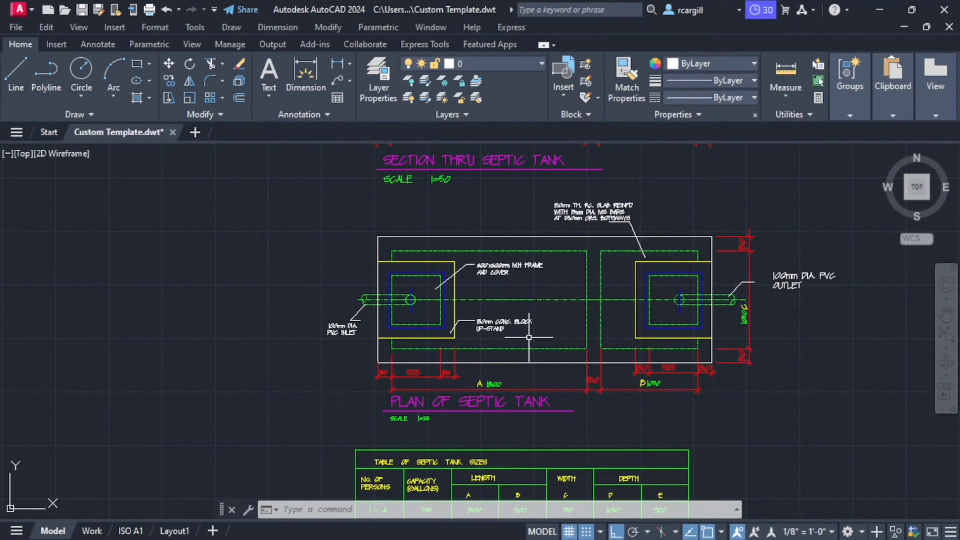
pyautogui.moveTo(487, 383); pyautogui.dragTo(505, 210, button='middle')
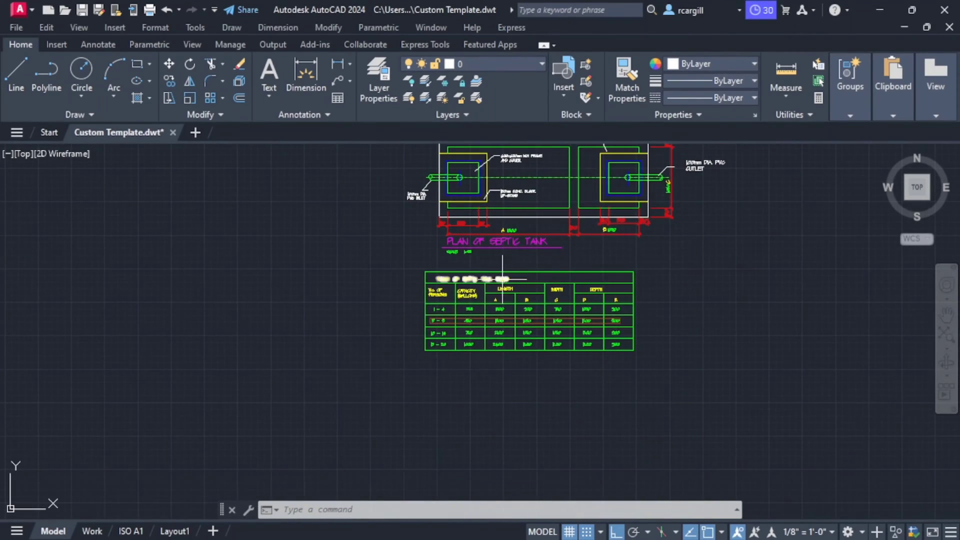
# Examine the table of septic tank sizes, focusing on the outlined row for 5 – 9 persons.
pyautogui.scroll(4, 503, 278)
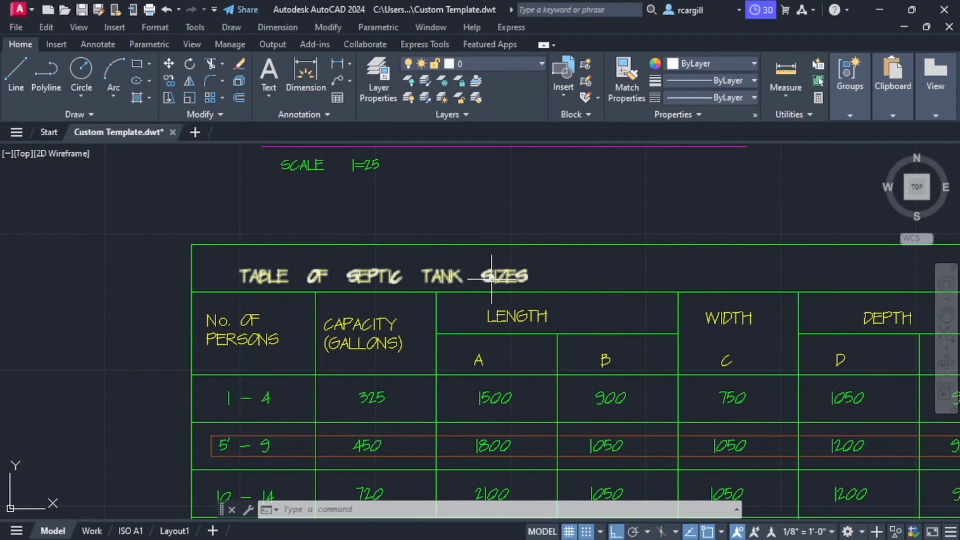
pyautogui.scroll(-3, 420, 299)
pyautogui.scroll(4, 415, 363)
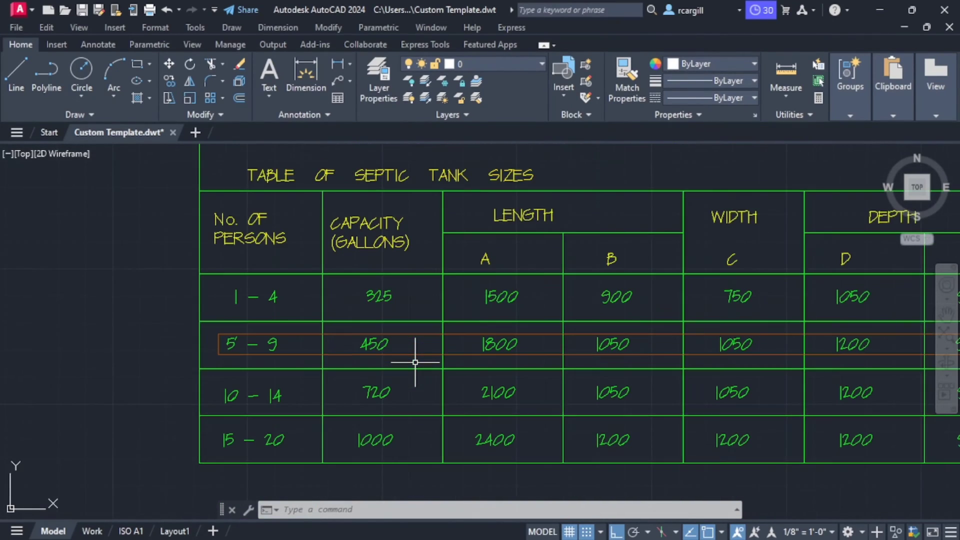
pyautogui.scroll(-2, 414, 330)
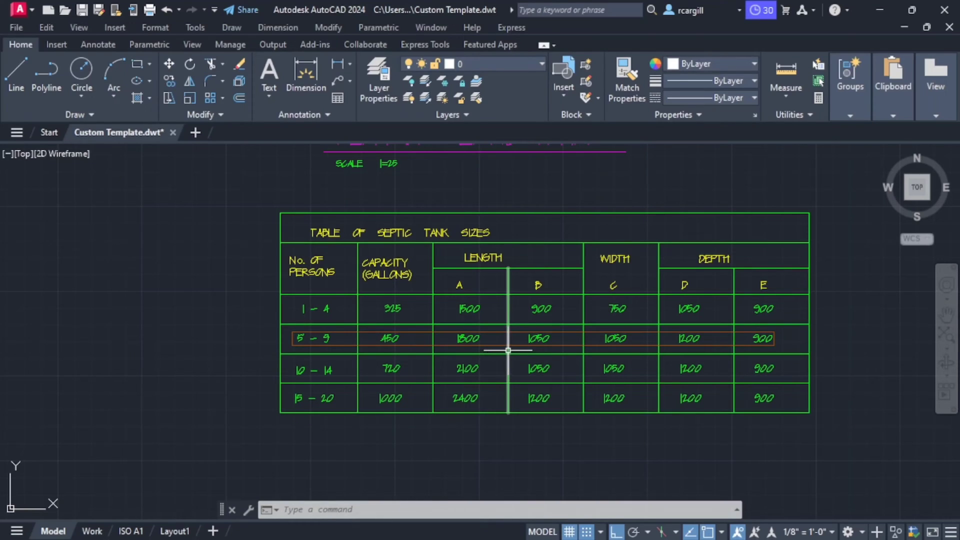
pyautogui.moveTo(503, 342); pyautogui.dragTo(490, 362, button='middle')
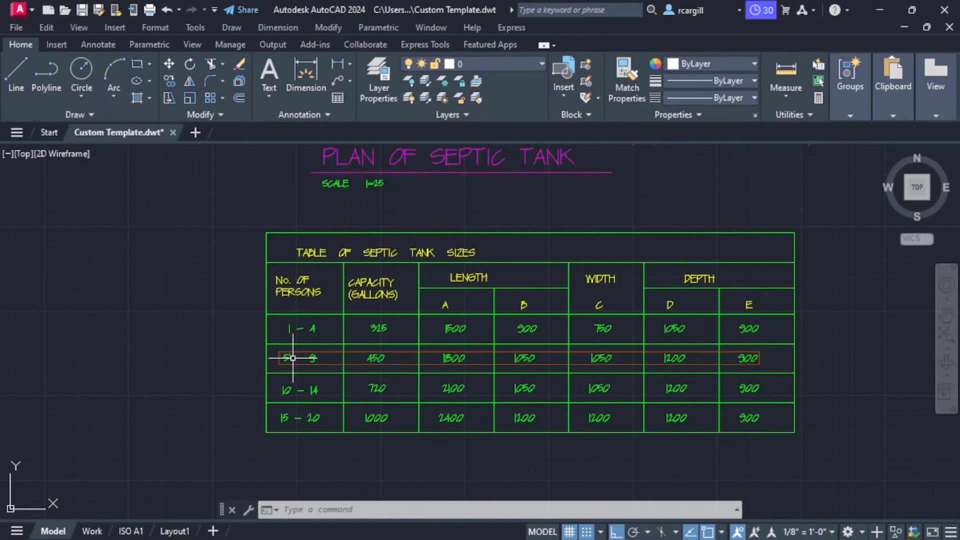
pyautogui.scroll(6, 289, 360)
pyautogui.scroll(-6, 520, 374)
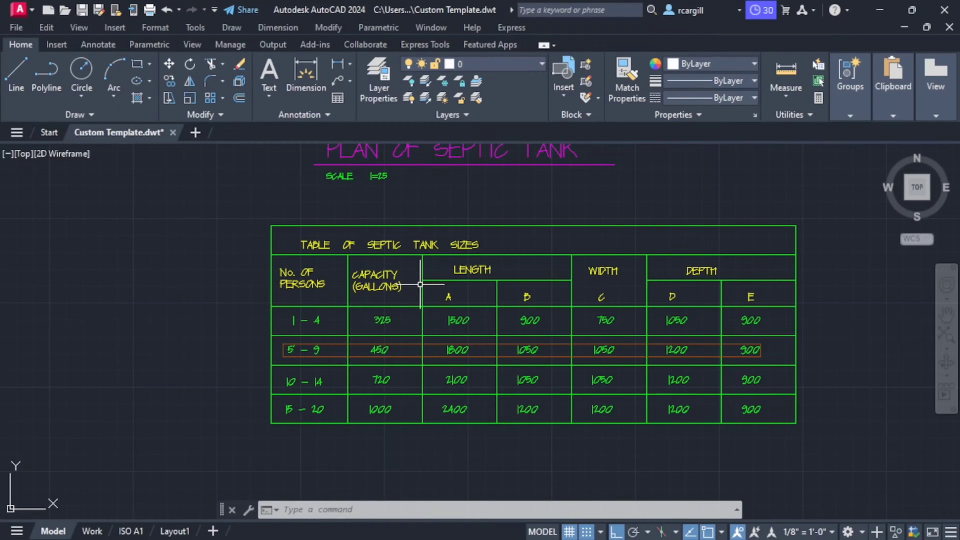
pyautogui.scroll(-2, 420, 295)
pyautogui.moveTo(545, 150)
pyautogui.mouseDown(button='middle')
pyautogui.moveTo(316, 205)
pyautogui.moveTo(358, 294)
pyautogui.moveTo(406, 237)
pyautogui.mouseUp(button='middle')
pyautogui.scroll(2, 348, 318)
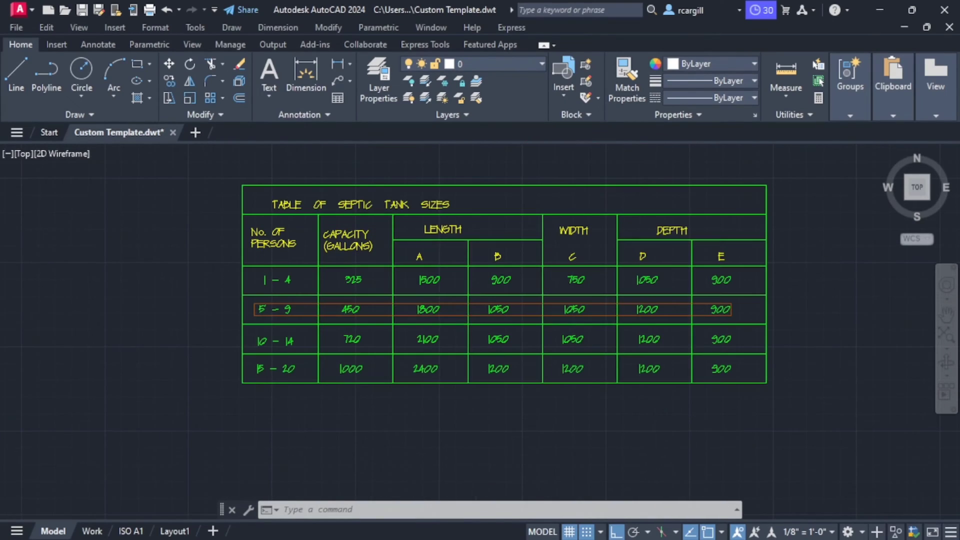
pyautogui.scroll(2, 325, 334)
pyautogui.scroll(2, 369, 325)
pyautogui.scroll(-6, 440, 280)
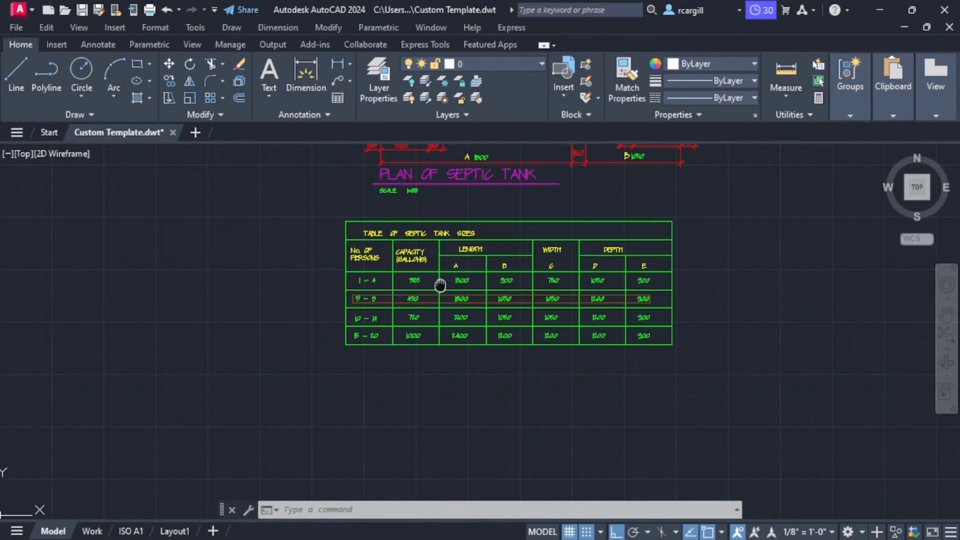
pyautogui.moveTo(439, 281)
pyautogui.mouseDown(button='middle')
pyautogui.moveTo(381, 280)
pyautogui.moveTo(225, 375)
pyautogui.moveTo(292, 293)
pyautogui.mouseUp(button='middle')
pyautogui.scroll(4, 381, 280)
pyautogui.scroll(-2, 278, 357)
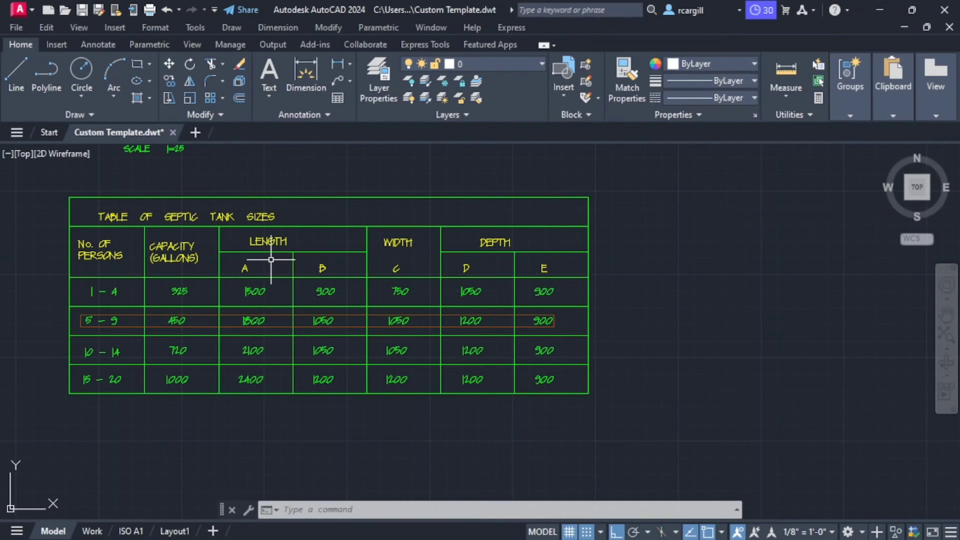
# Compare lengths A and B on the septic tank plan with the length columns of the sizes table.
pyautogui.scroll(-2, 350, 273)
pyautogui.moveTo(350, 272)
pyautogui.mouseDown(button='middle')
pyautogui.moveTo(355, 247)
pyautogui.moveTo(311, 308)
pyautogui.moveTo(280, 320)
pyautogui.moveTo(266, 309)
pyautogui.mouseUp(button='middle')
pyautogui.scroll(4, 266, 309)
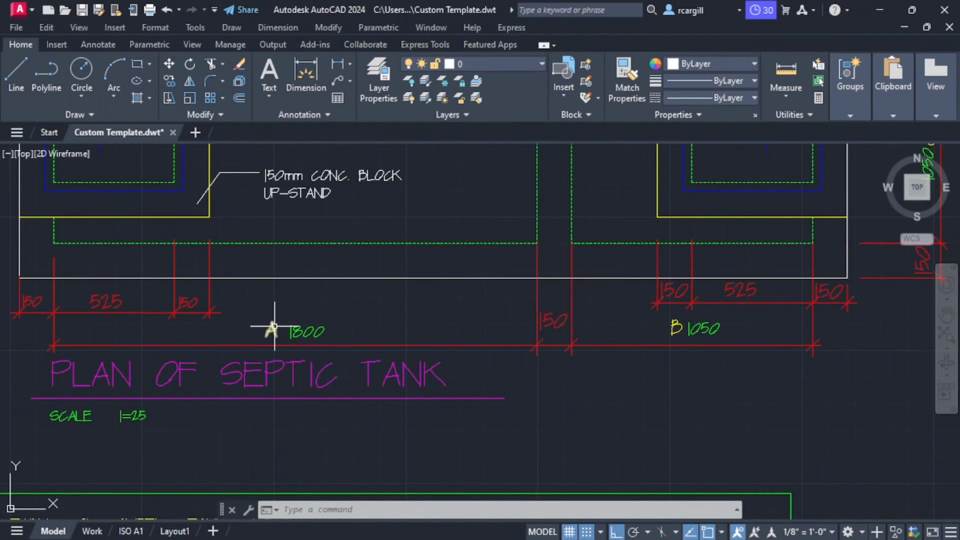
pyautogui.scroll(-3, 274, 327)
pyautogui.moveTo(312, 395); pyautogui.dragTo(326, 345, button='middle')
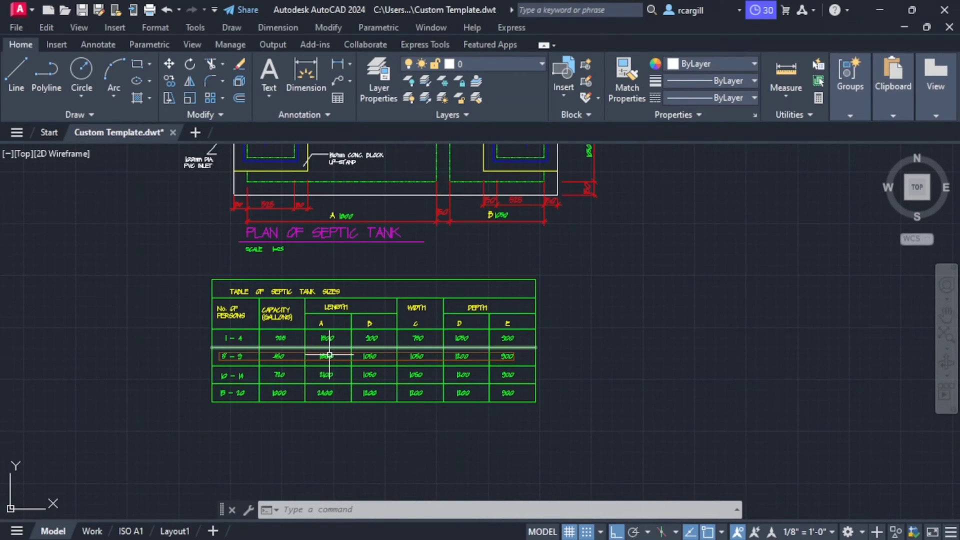
pyautogui.scroll(5, 327, 359)
pyautogui.scroll(-4, 300, 345)
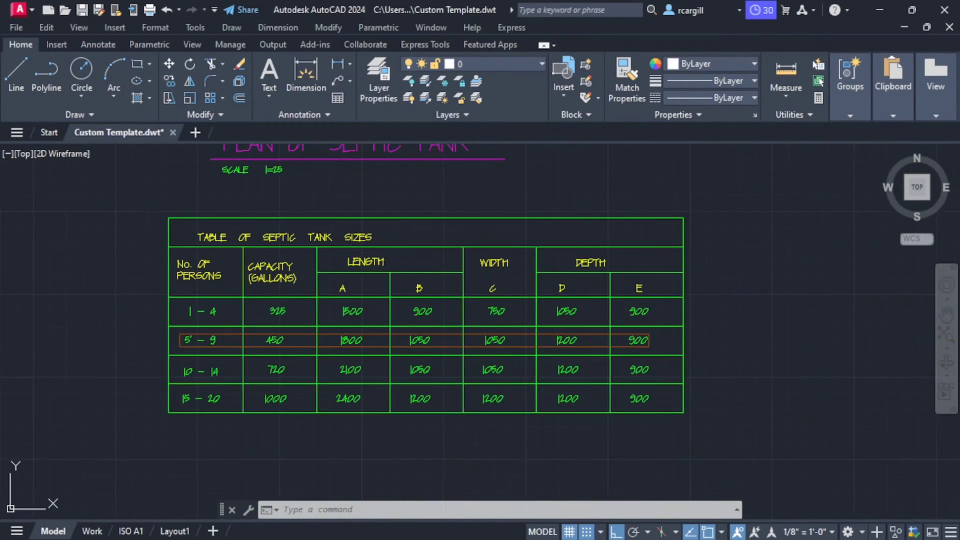
pyautogui.moveTo(217, 337); pyautogui.dragTo(275, 345, button='middle')
pyautogui.scroll(2, 280, 345)
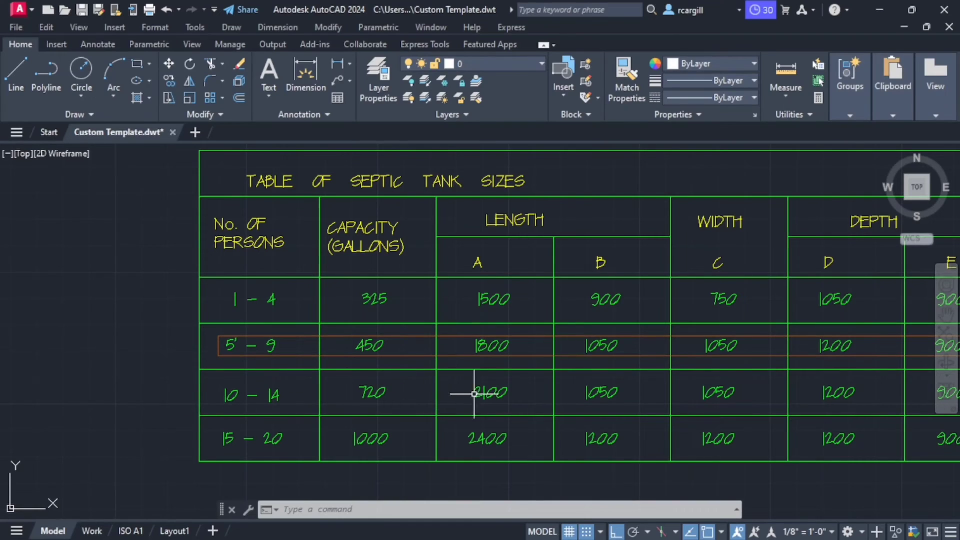
# Read the horizontal dimensions below the plan, covering the wall thicknesses and chamber lengths A and B.
pyautogui.moveTo(643, 221); pyautogui.dragTo(357, 340, button='middle')
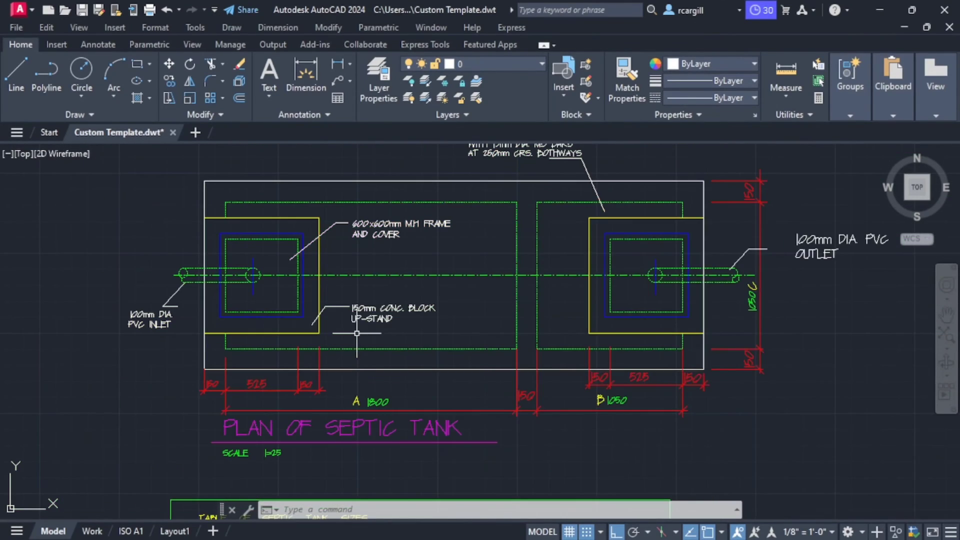
pyautogui.moveTo(575, 369); pyautogui.dragTo(463, 361, button='middle')
pyautogui.scroll(-4, 463, 361)
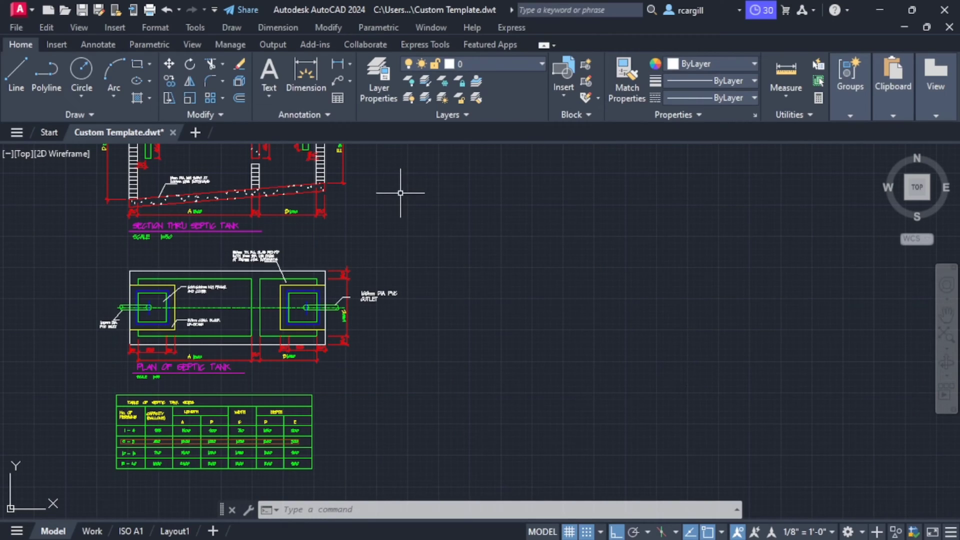
pyautogui.scroll(2, 160, 275)
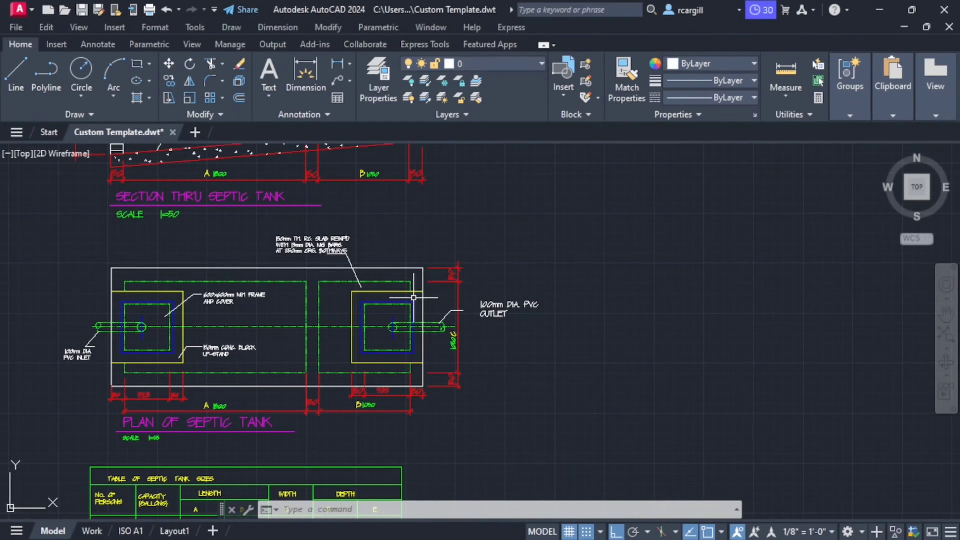
pyautogui.scroll(4, 192, 409)
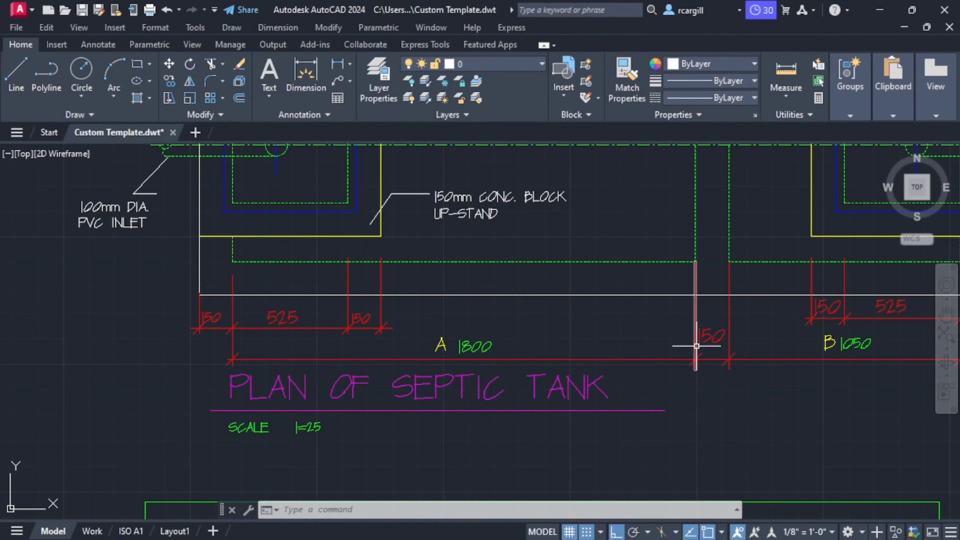
pyautogui.scroll(-2, 706, 349)
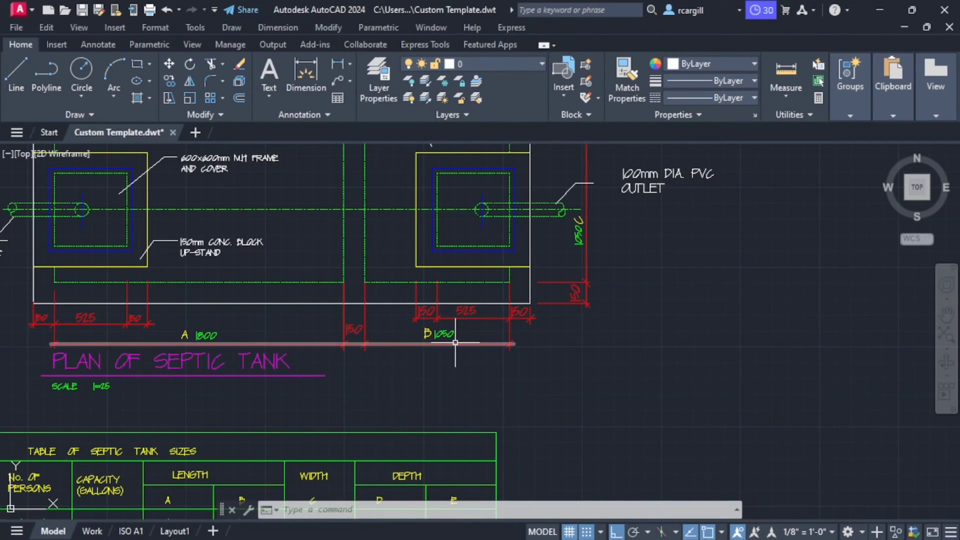
pyautogui.moveTo(455, 343)
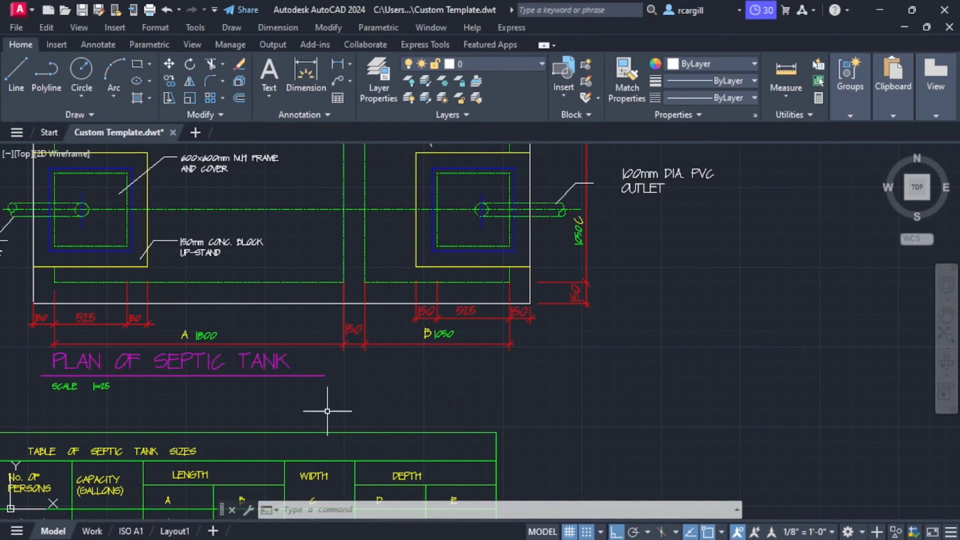
pyautogui.scroll(5, 208, 317)
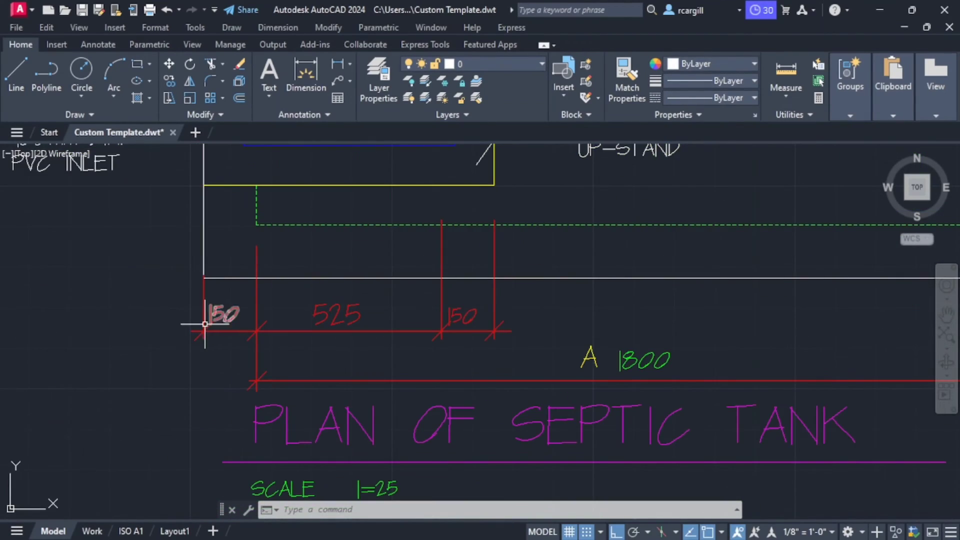
pyautogui.moveTo(470, 368); pyautogui.dragTo(150, 193, button='middle')
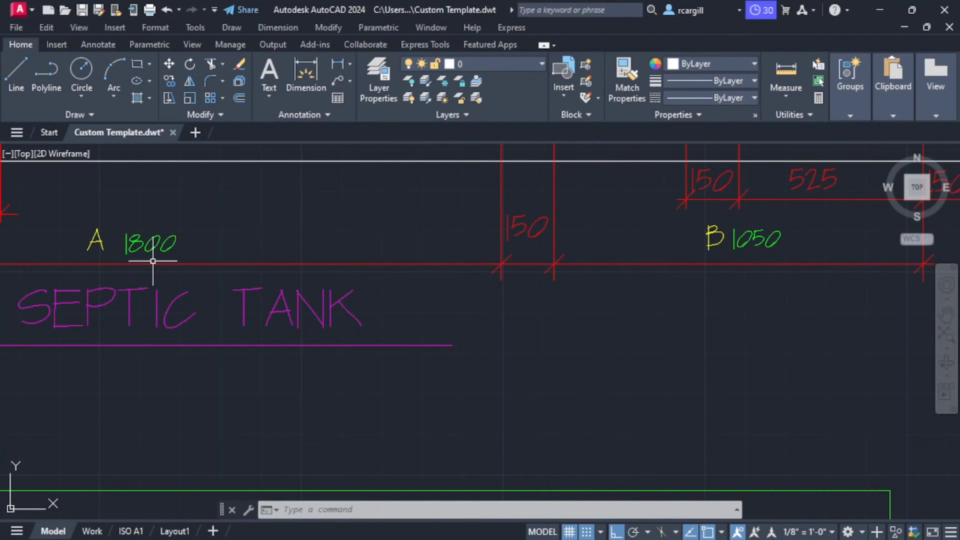
pyautogui.scroll(-3, 374, 267)
pyautogui.moveTo(612, 254); pyautogui.dragTo(524, 267, button='middle')
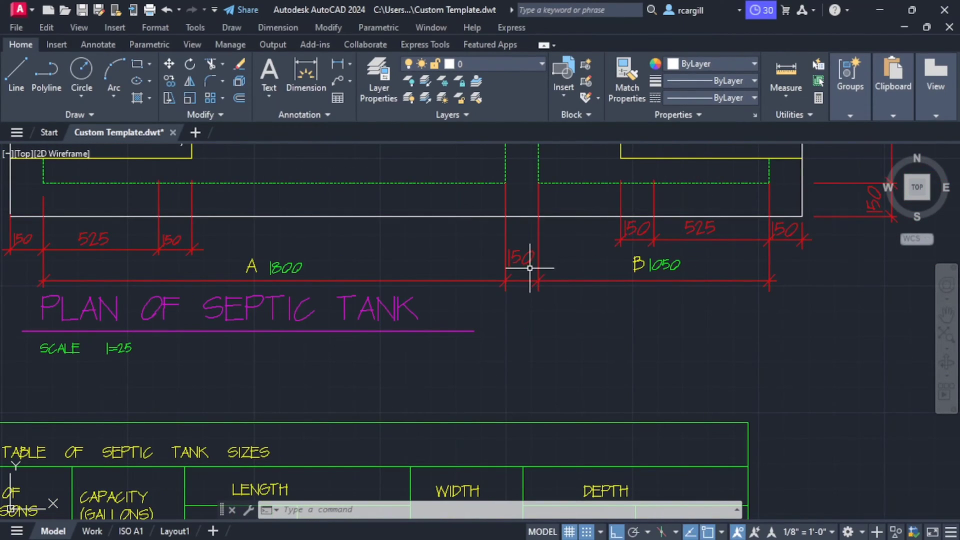
pyautogui.moveTo(610, 264); pyautogui.dragTo(457, 279, button='middle')
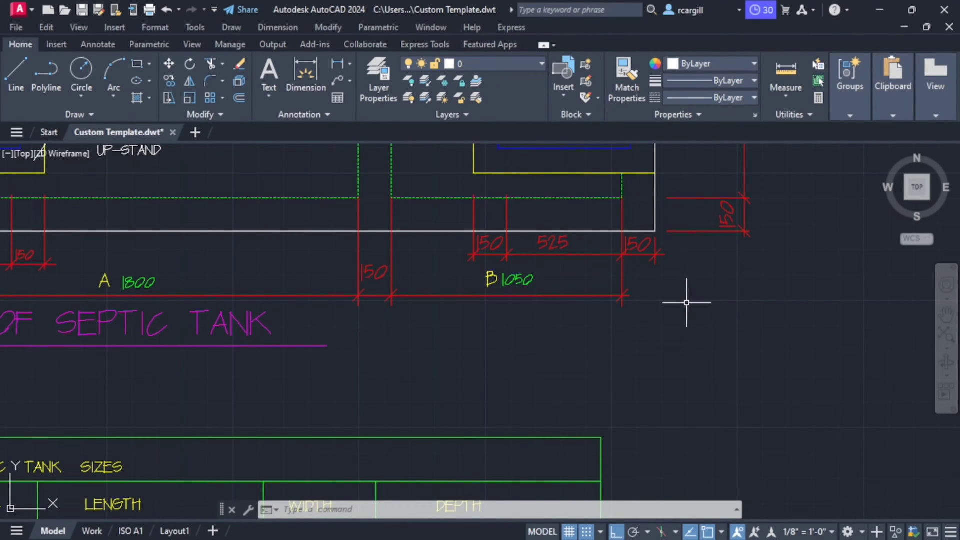
pyautogui.scroll(-4, 687, 302)
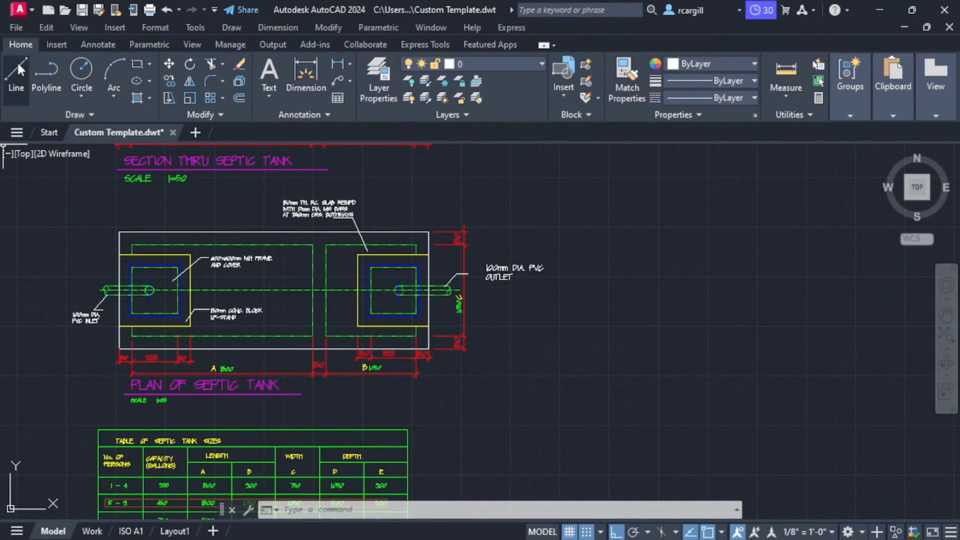
# Draw a horizontal line 3300 long towards the east in the empty space beside the plan, as the outline's upper edge.
pyautogui.click(17, 70)
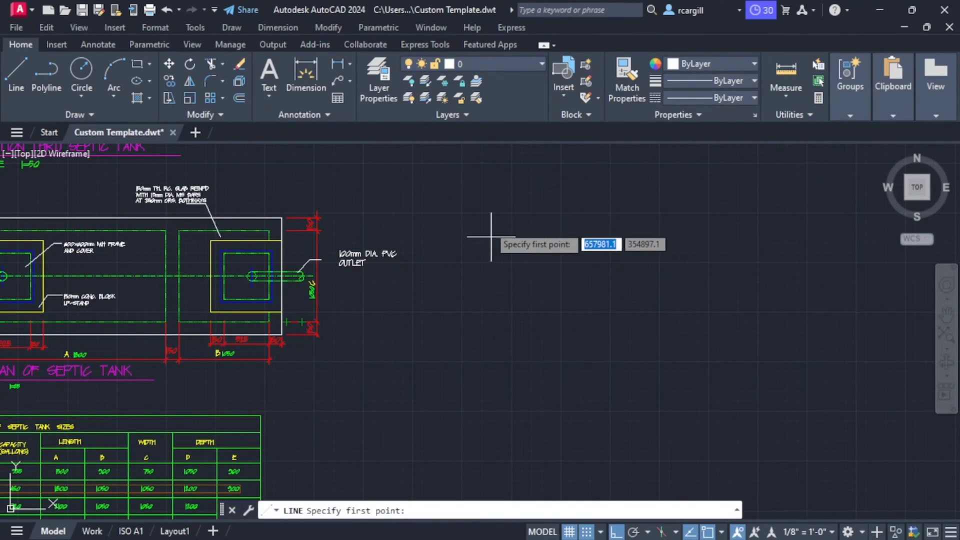
pyautogui.click(488, 223)
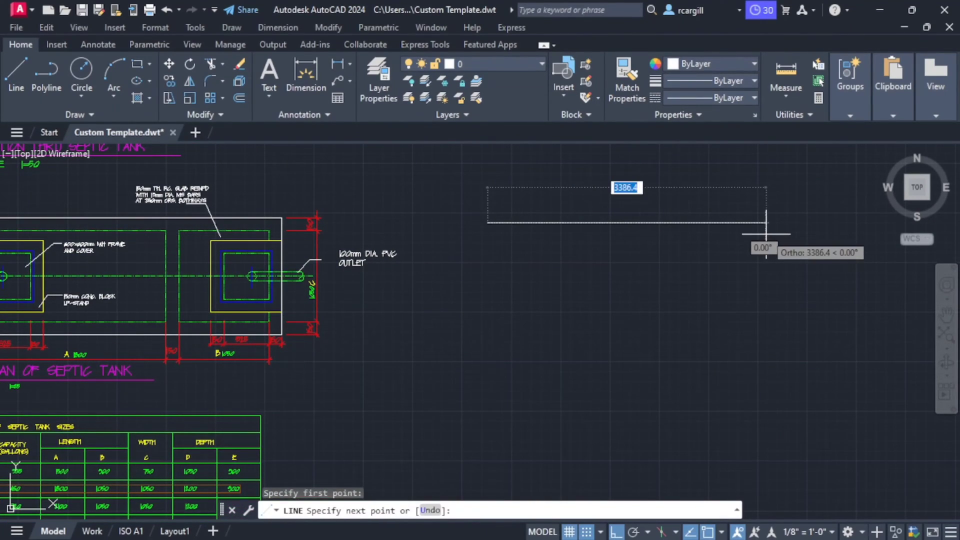
pyautogui.write('330')
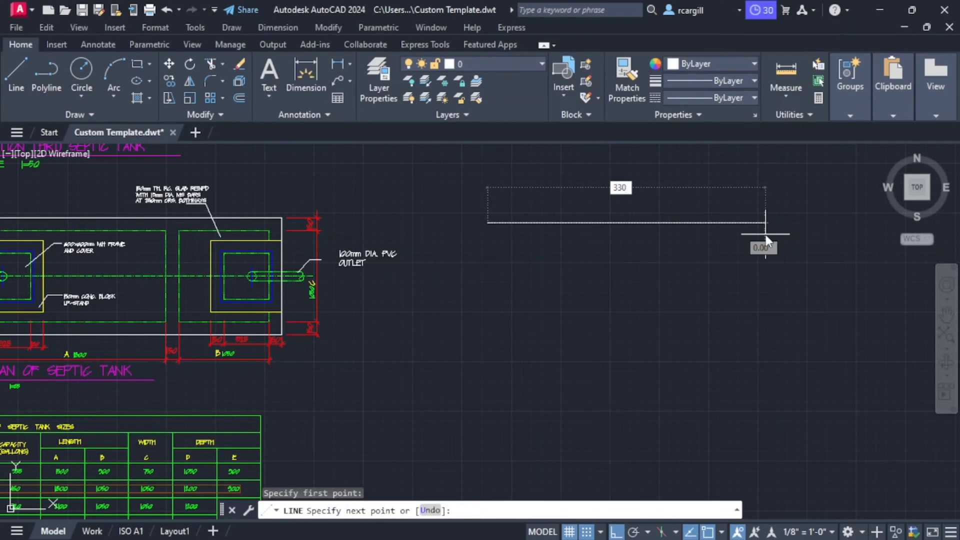
pyautogui.write('0')
pyautogui.press('Return')
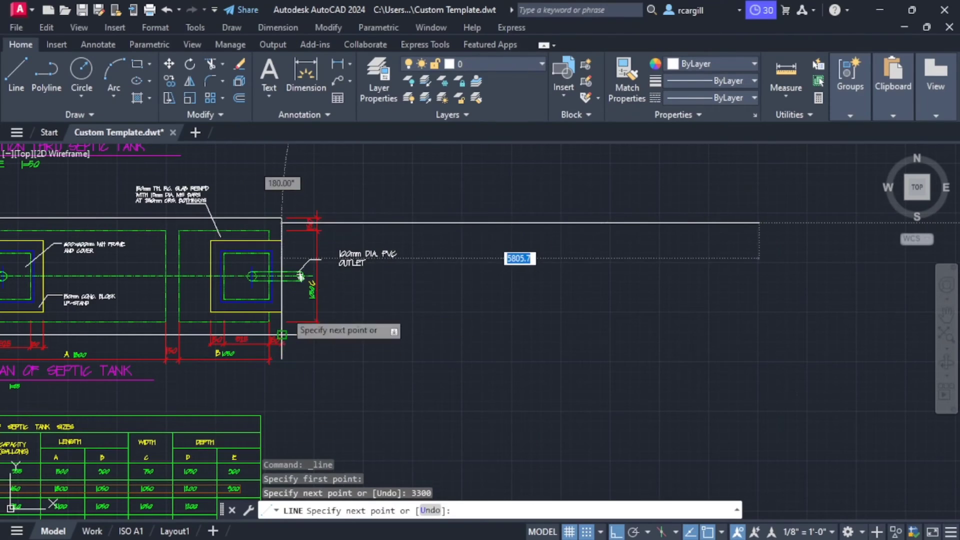
# Draw the outline's east edge 1350 long, straight down from the end of the upper edge.
pyautogui.scroll(5, 330, 310)
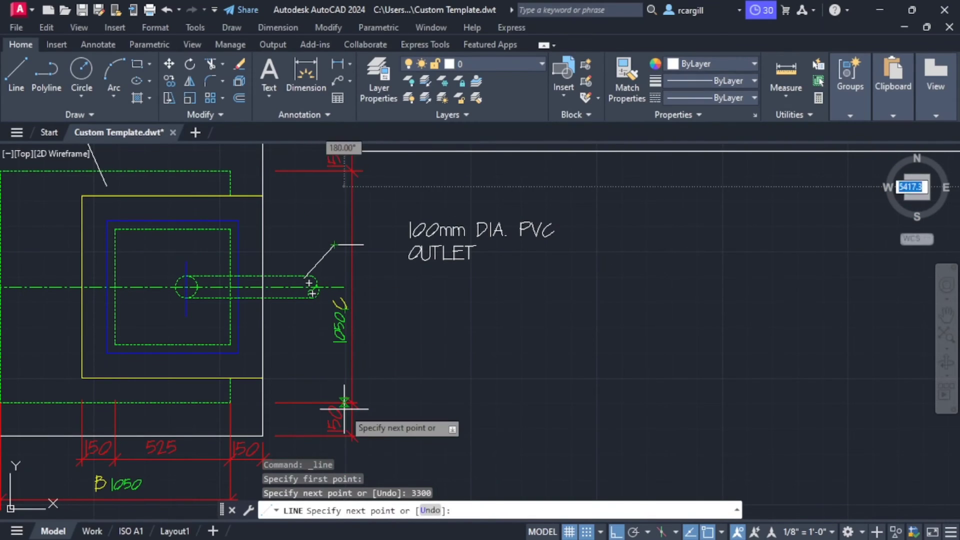
pyautogui.scroll(-2, 450, 347)
pyautogui.moveTo(450, 347)
pyautogui.mouseDown(button='middle')
pyautogui.moveTo(341, 306)
pyautogui.moveTo(160, 265)
pyautogui.mouseUp(button='middle')
pyautogui.scroll(-3, 450, 290)
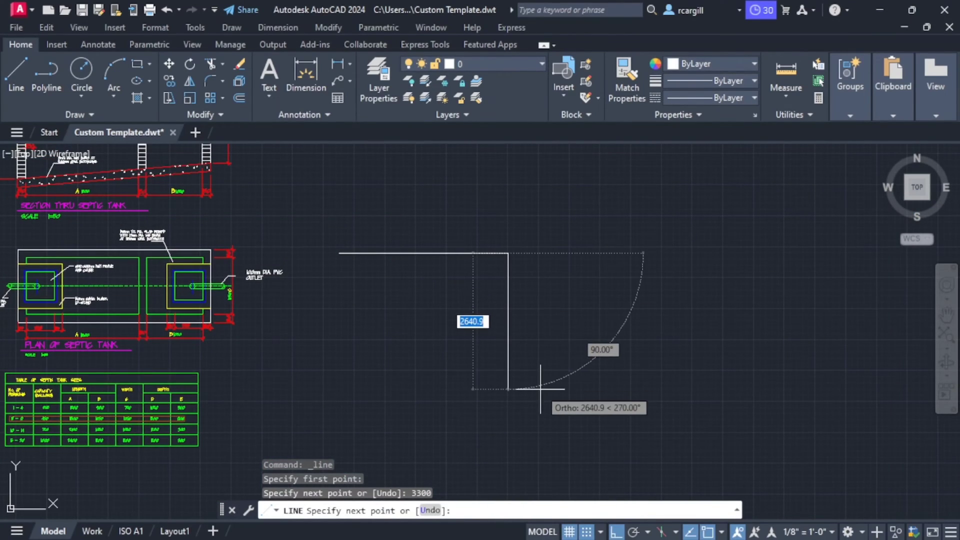
pyautogui.write('135')
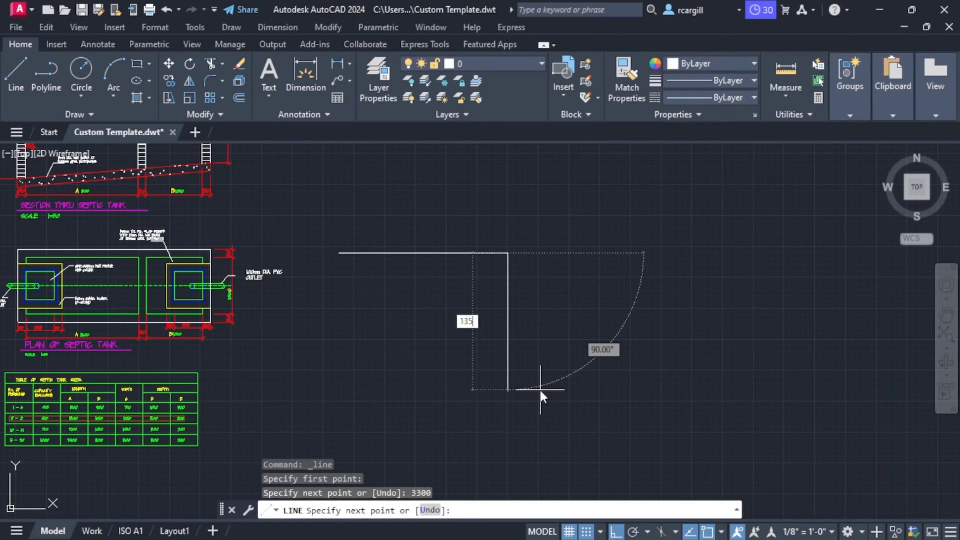
pyautogui.write('0')
pyautogui.press('Return')
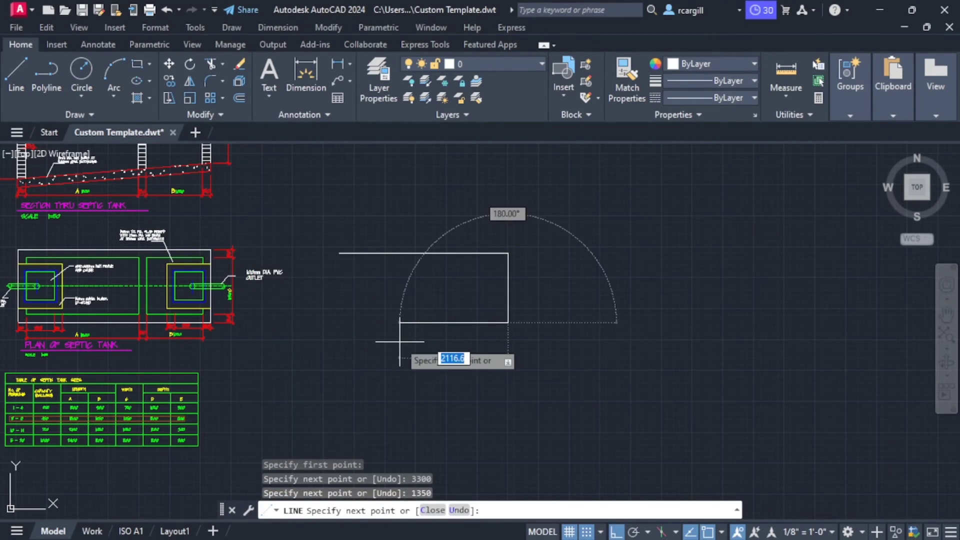
# Draw the 3300 long lower edge towards the west and close the outline at the upper edge's starting point.
pyautogui.write('3300')
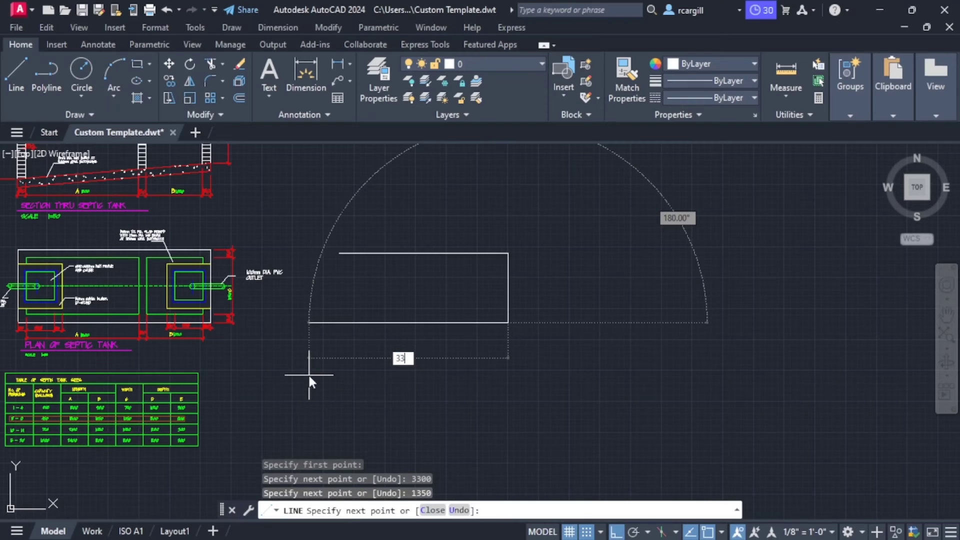
pyautogui.press('Return')
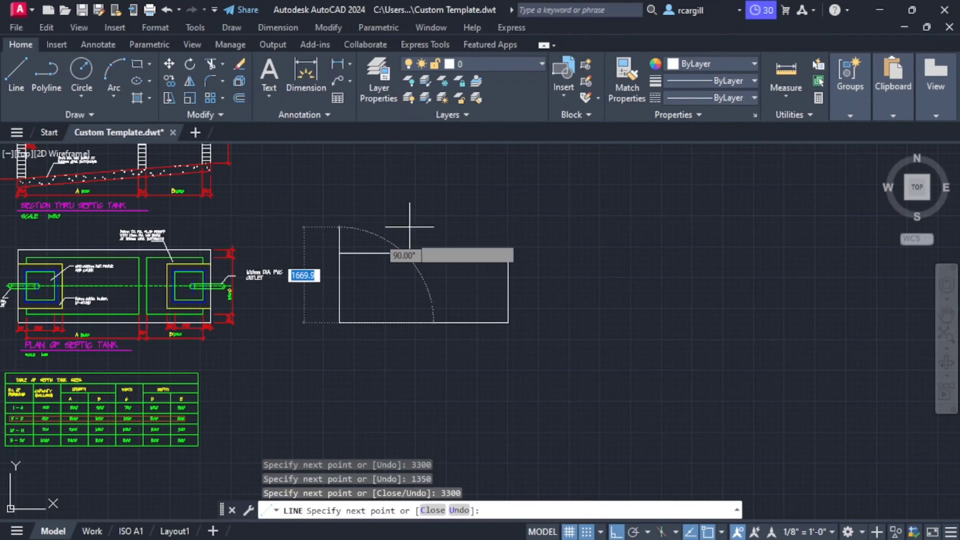
pyautogui.click(334, 254)
pyautogui.press('Escape')
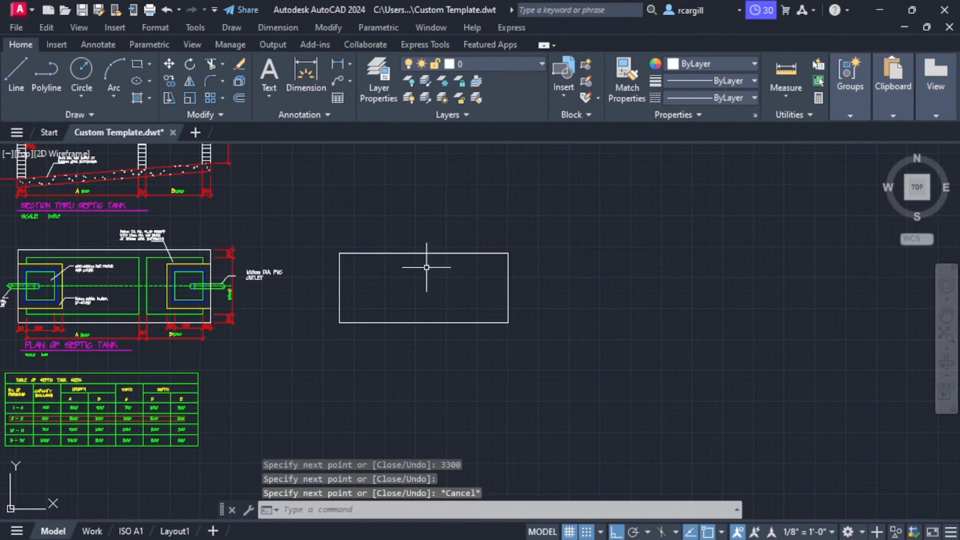
# Examine the reference plan's outer outline, dashed inner chamber lines and surrounding wall thickness dimensions.
pyautogui.scroll(-3, 429, 268)
pyautogui.scroll(3, 344, 327)
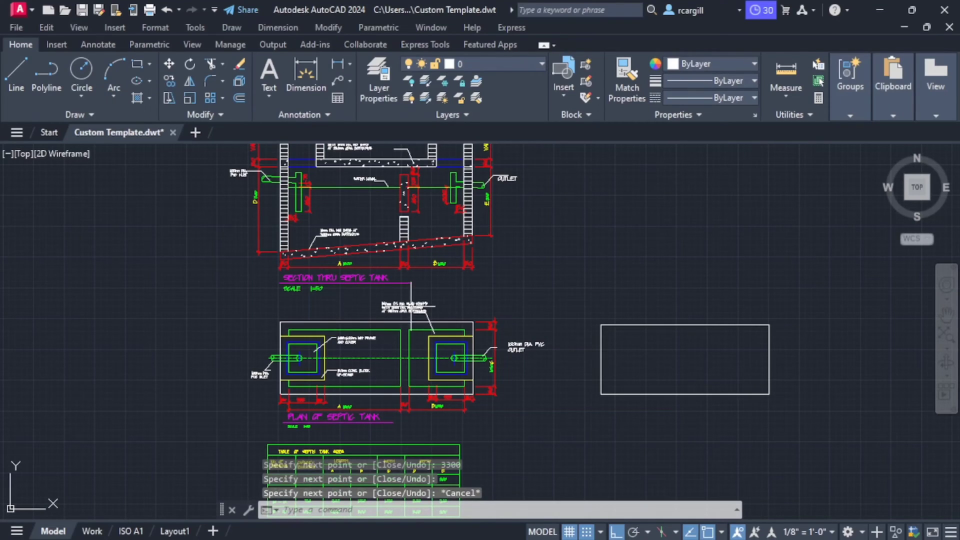
pyautogui.scroll(4, 360, 310)
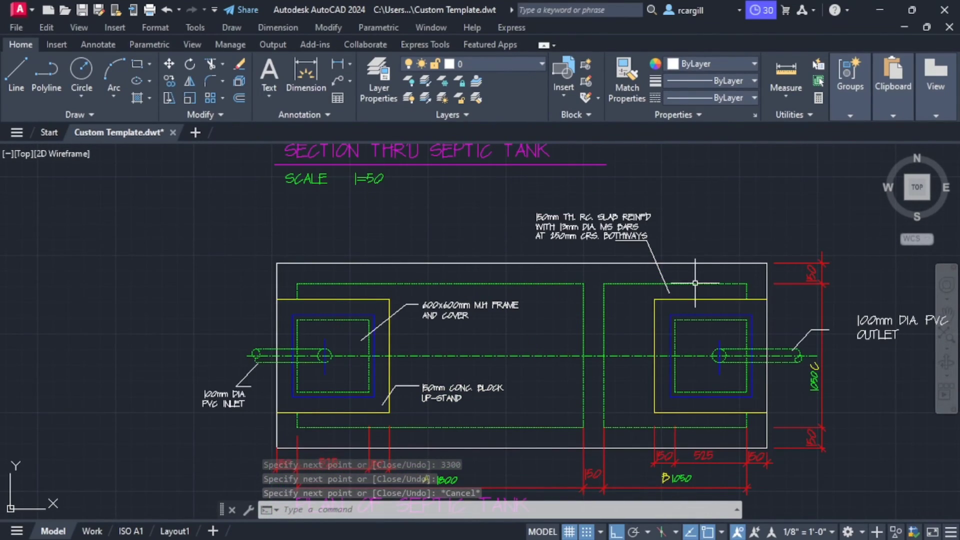
pyautogui.scroll(-3, 588, 278)
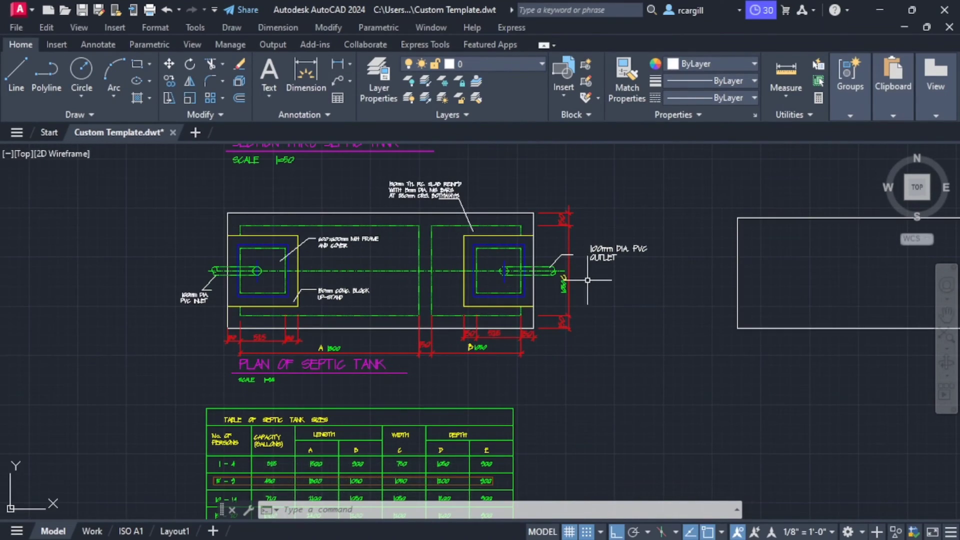
pyautogui.moveTo(587, 280); pyautogui.dragTo(551, 268, button='middle')
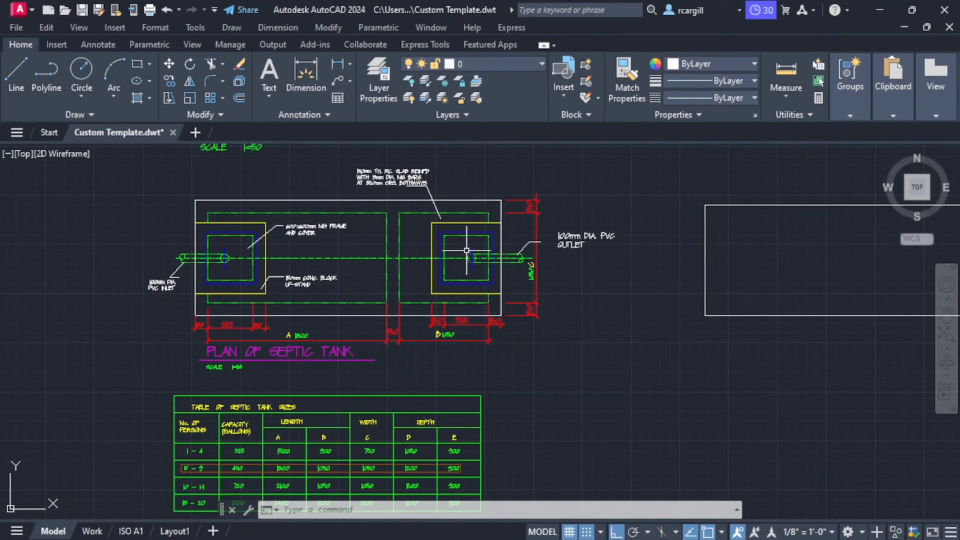
pyautogui.scroll(5, 389, 239)
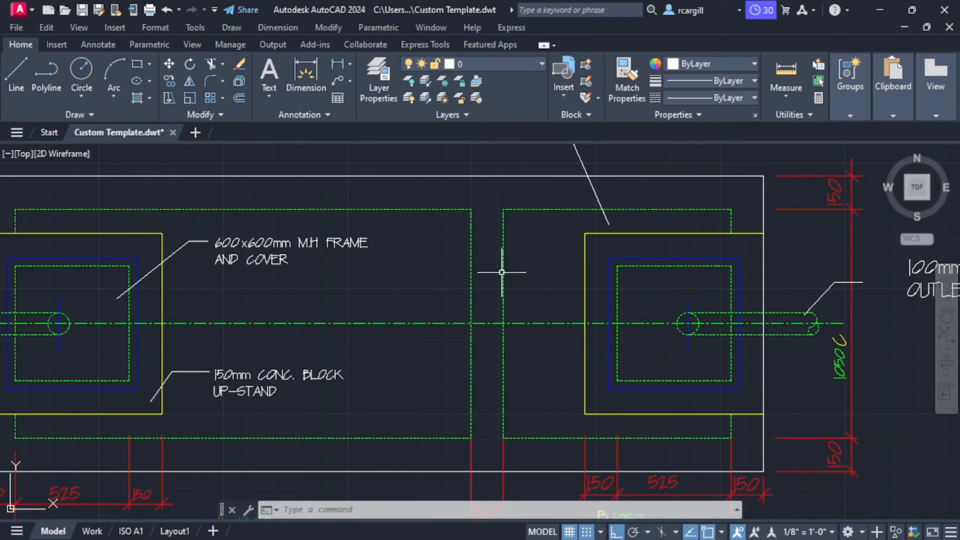
pyautogui.moveTo(440, 231); pyautogui.dragTo(552, 247, button='middle')
pyautogui.moveTo(615, 338); pyautogui.dragTo(377, 244, button='middle')
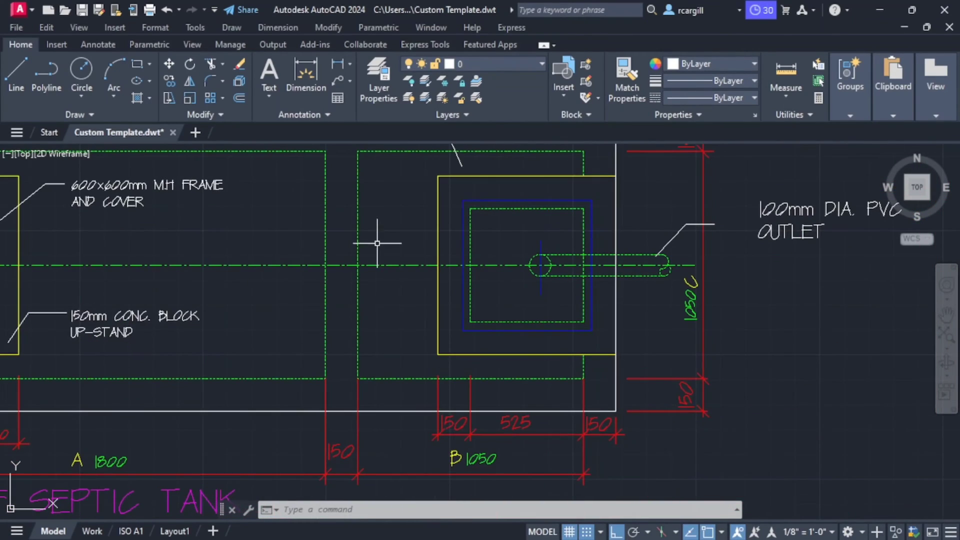
pyautogui.scroll(-4, 448, 228)
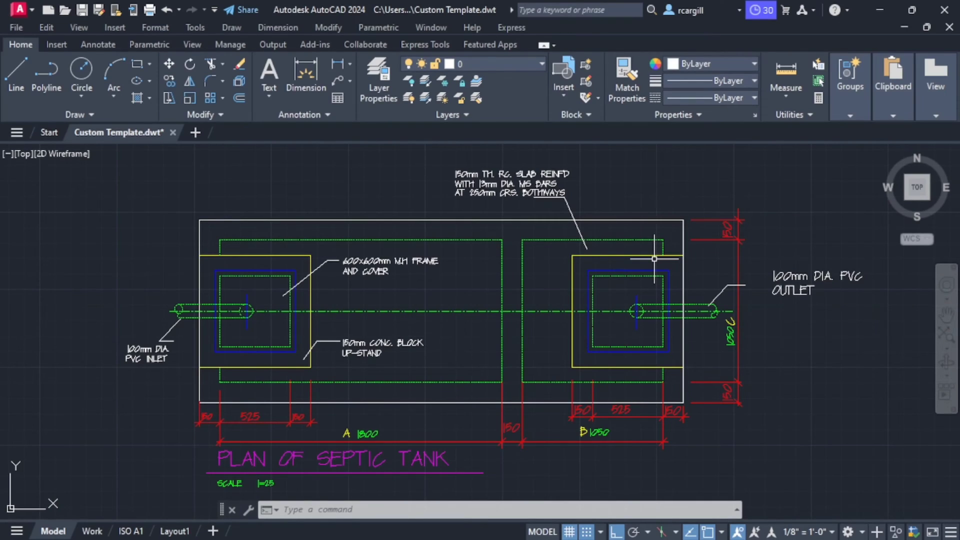
pyautogui.scroll(2, 663, 242)
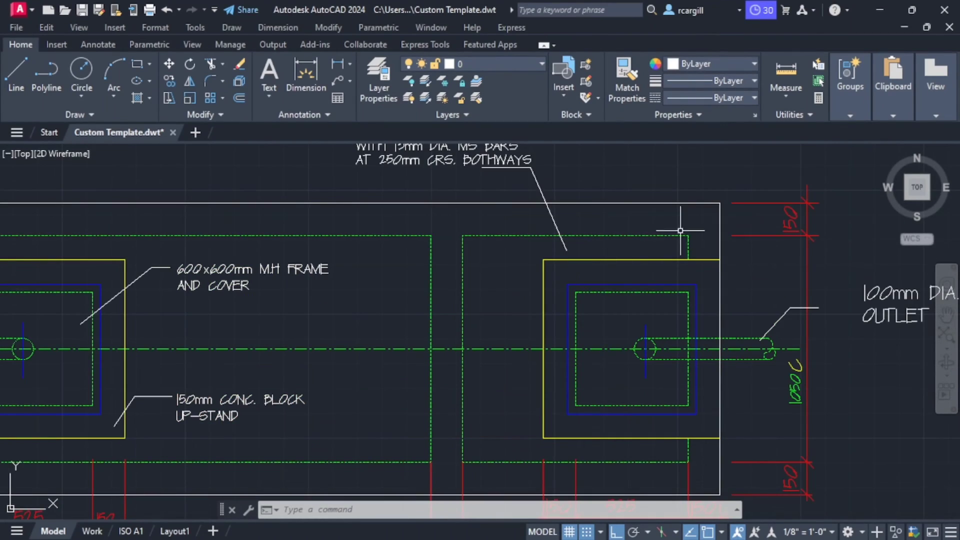
pyautogui.scroll(-4, 710, 232)
pyautogui.scroll(-1, 758, 292)
pyautogui.scroll(4, 545, 247)
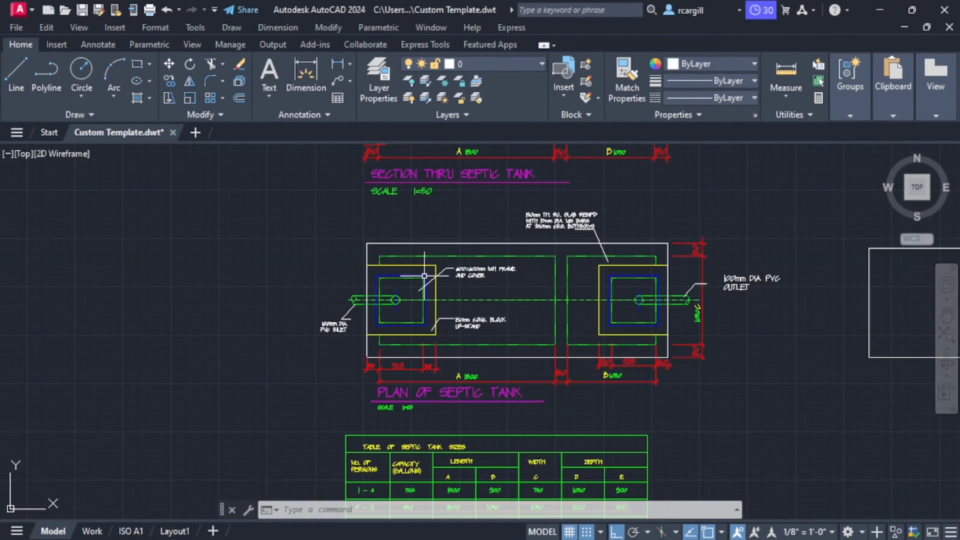
pyautogui.moveTo(527, 246)
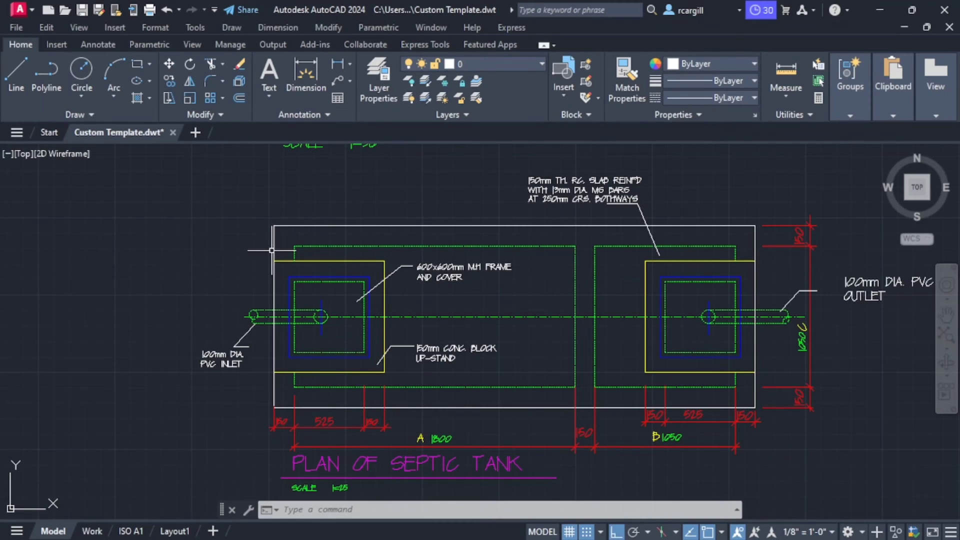
pyautogui.moveTo(505, 235); pyautogui.dragTo(459, 248, button='middle')
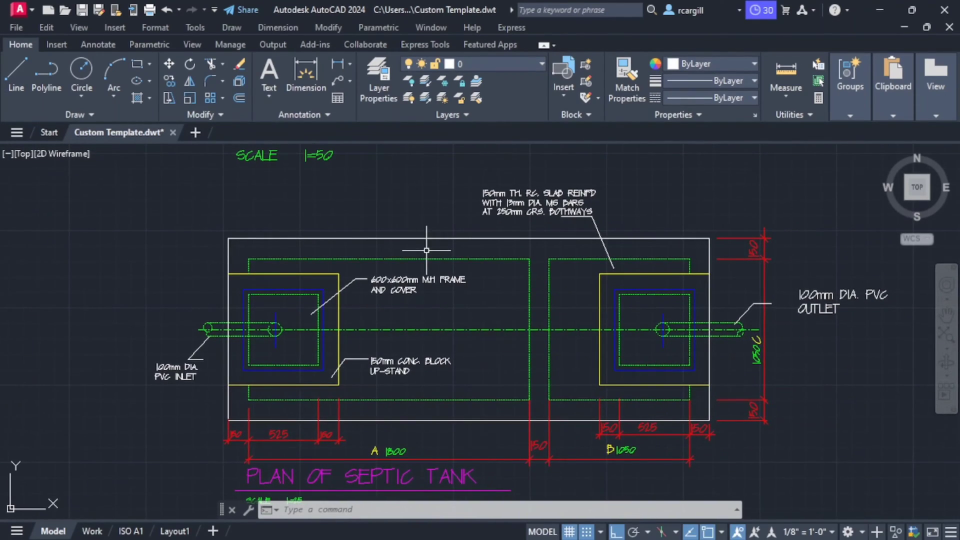
pyautogui.scroll(-5, 535, 246)
pyautogui.scroll(3, 596, 265)
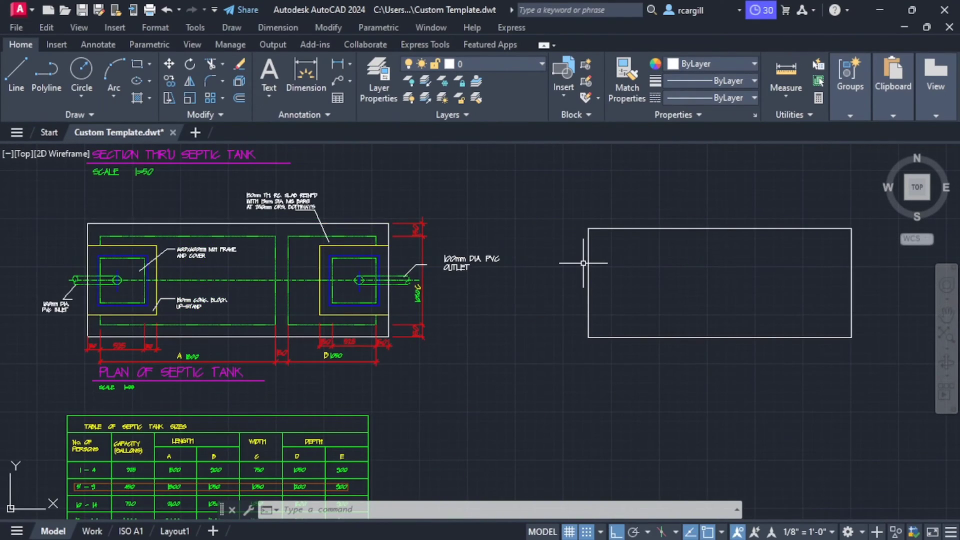
# Offset the new outline's west and upper edges 150 inward to form the inner wall faces.
pyautogui.write('ff')
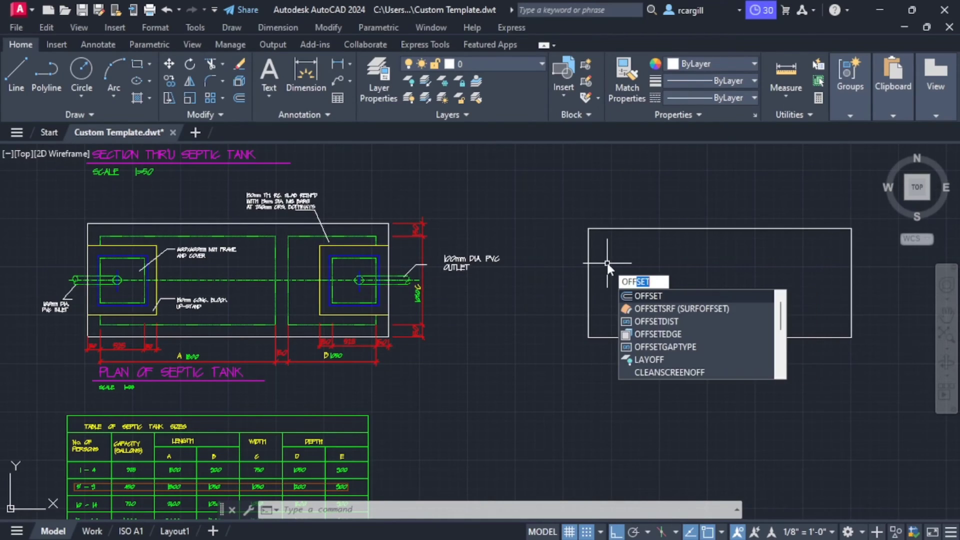
pyautogui.press('Return')
pyautogui.write('150')
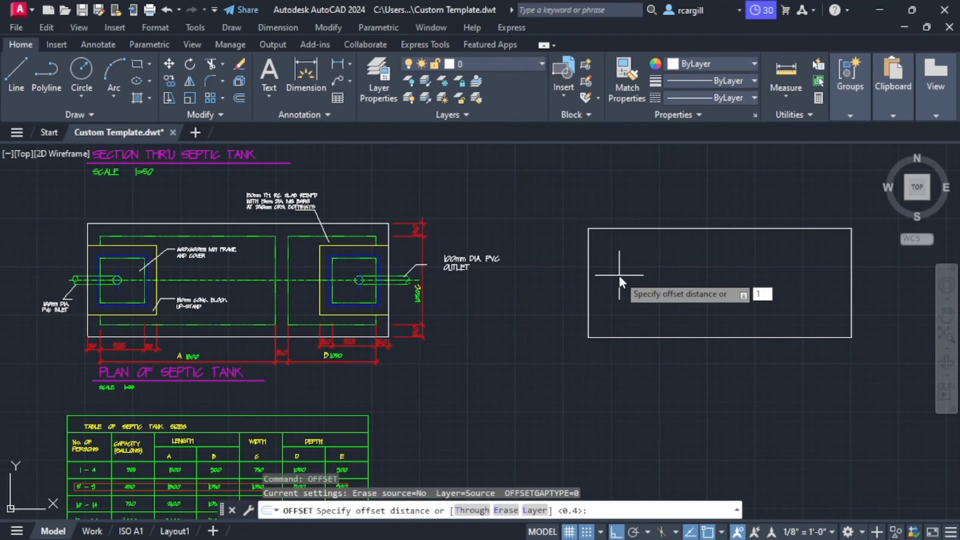
pyautogui.press('Return')
pyautogui.click(588, 274)
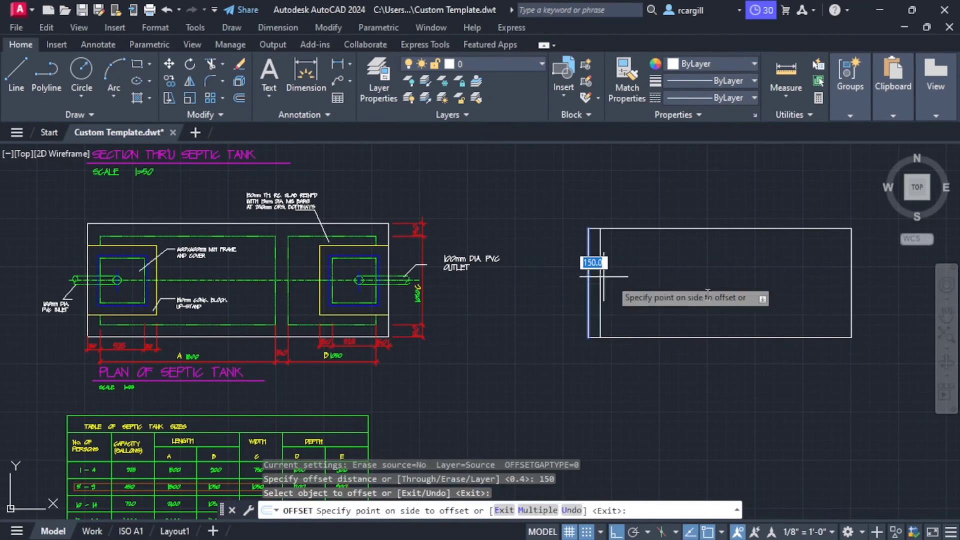
pyautogui.click(643, 268)
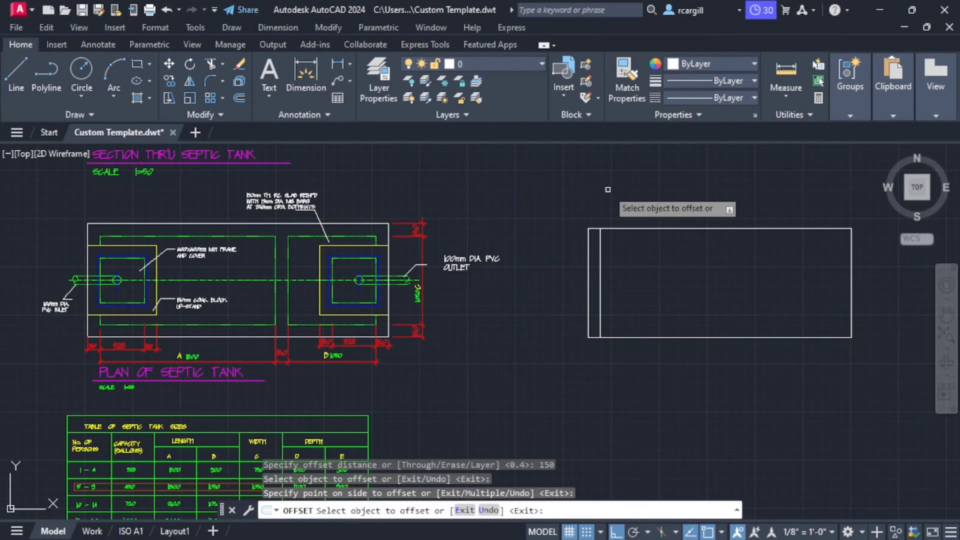
pyautogui.click(670, 228)
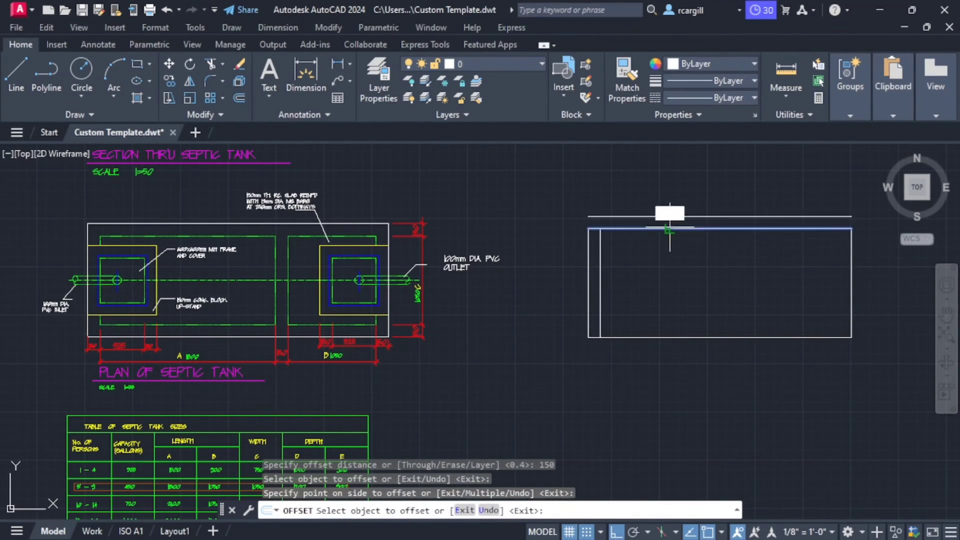
pyautogui.click(662, 281)
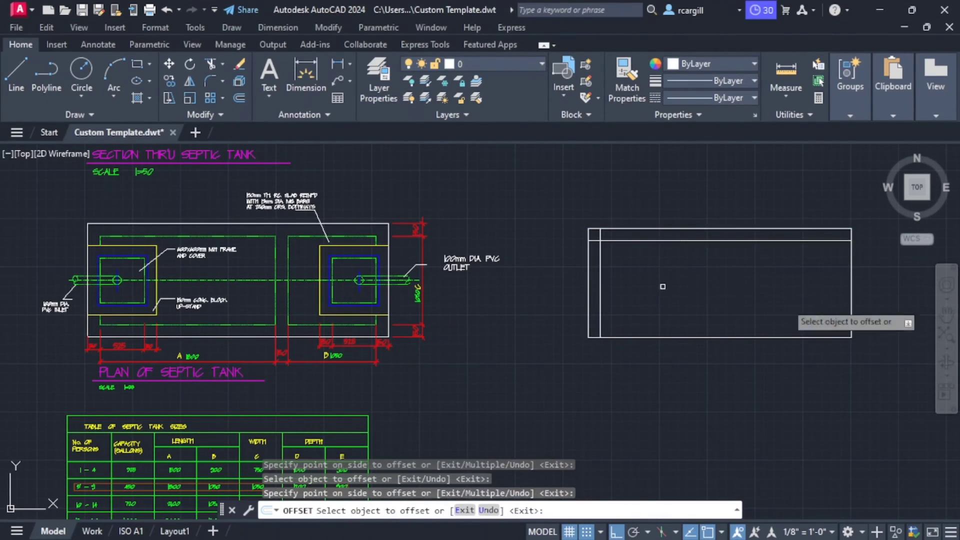
# Offset the outline's east and lower edges inward by the same 150 wall thickness.
pyautogui.click(849, 272)
pyautogui.click(784, 287)
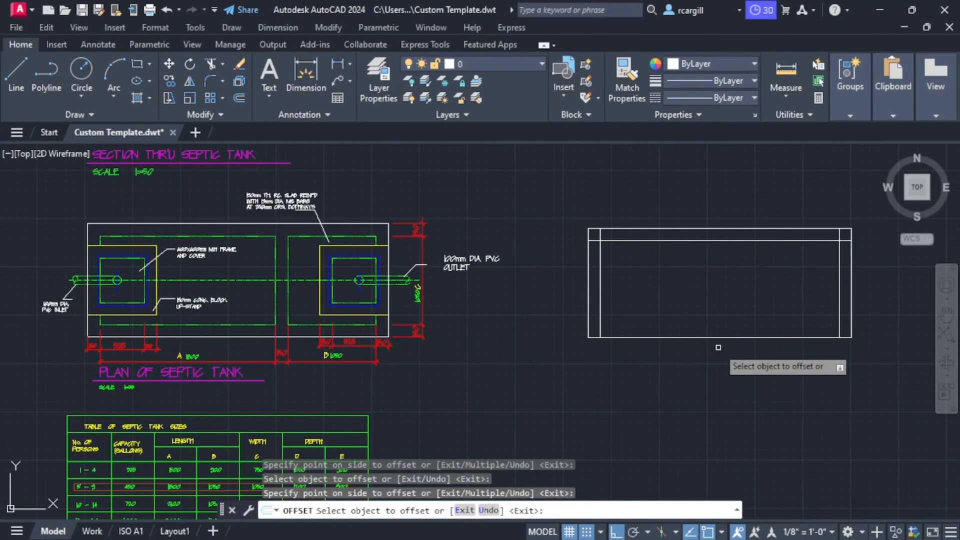
pyautogui.click(705, 337)
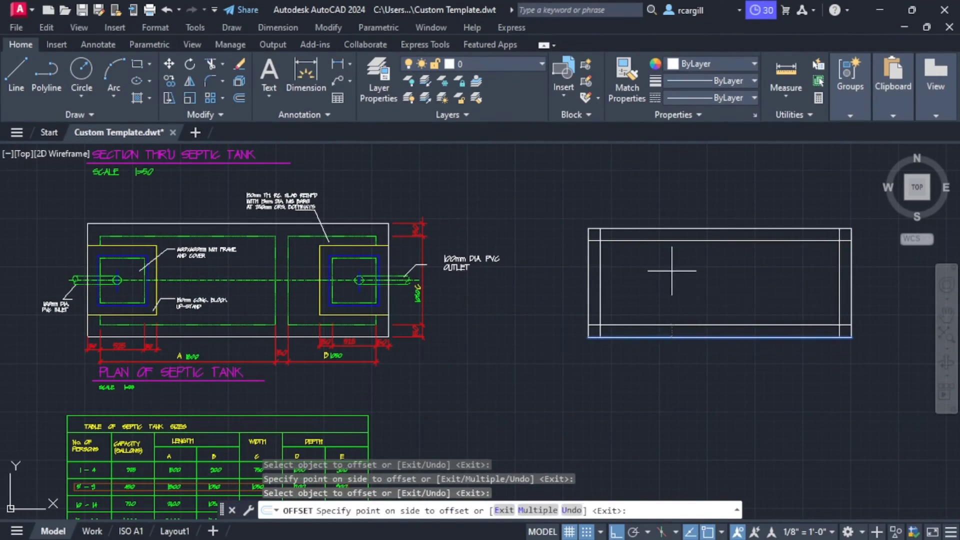
pyautogui.click(671, 272)
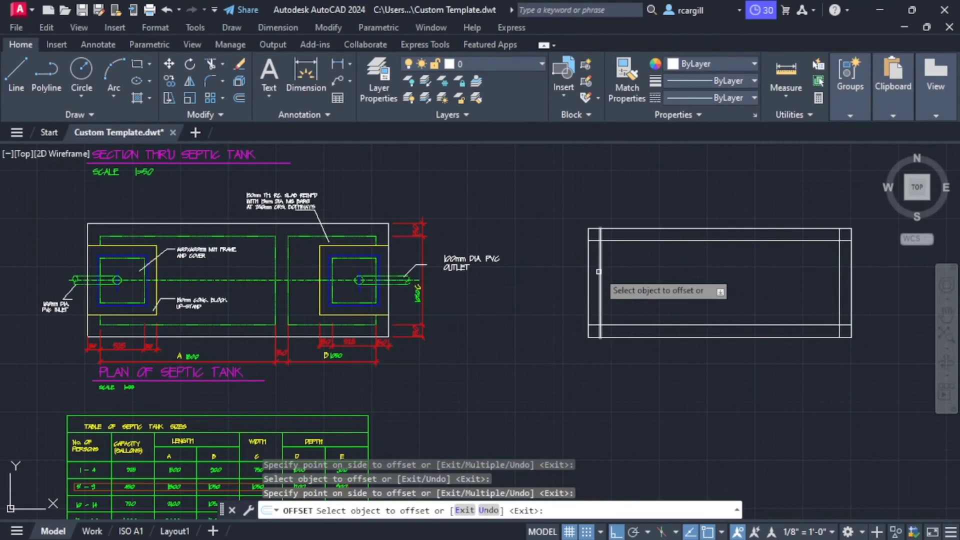
pyautogui.press('Return')
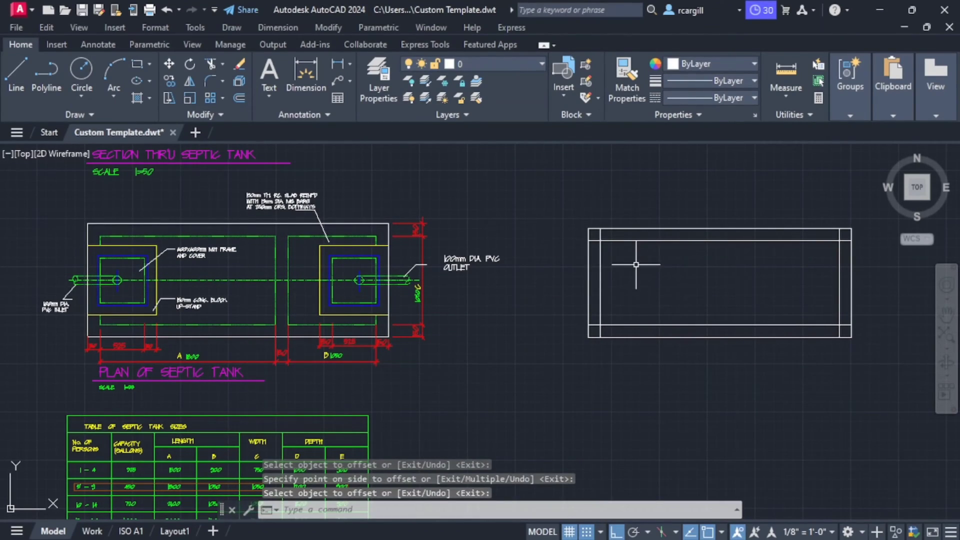
# Offset the west wall's inner face 1800 towards the east to mark the end of chamber A.
pyautogui.press('Return')
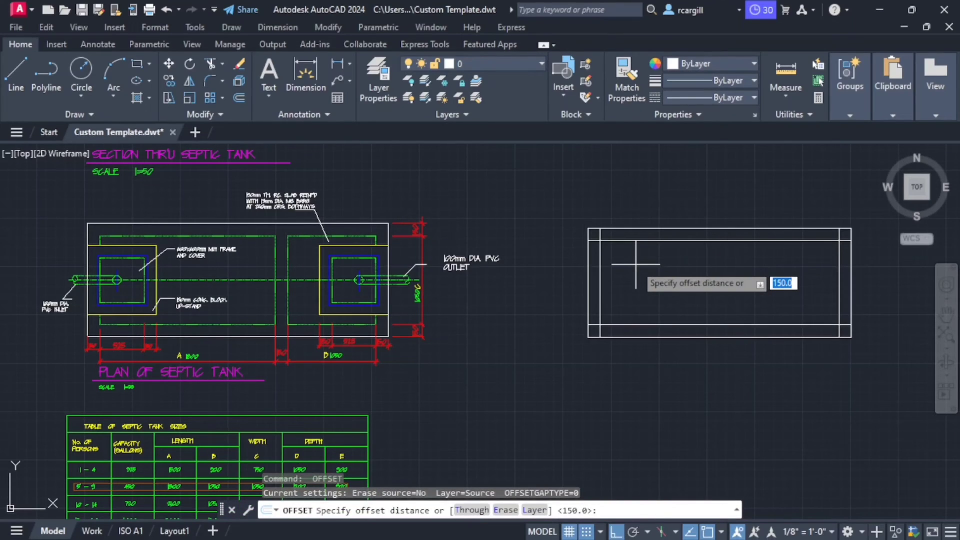
pyautogui.write('1800')
pyautogui.press('Return')
pyautogui.click(600, 276)
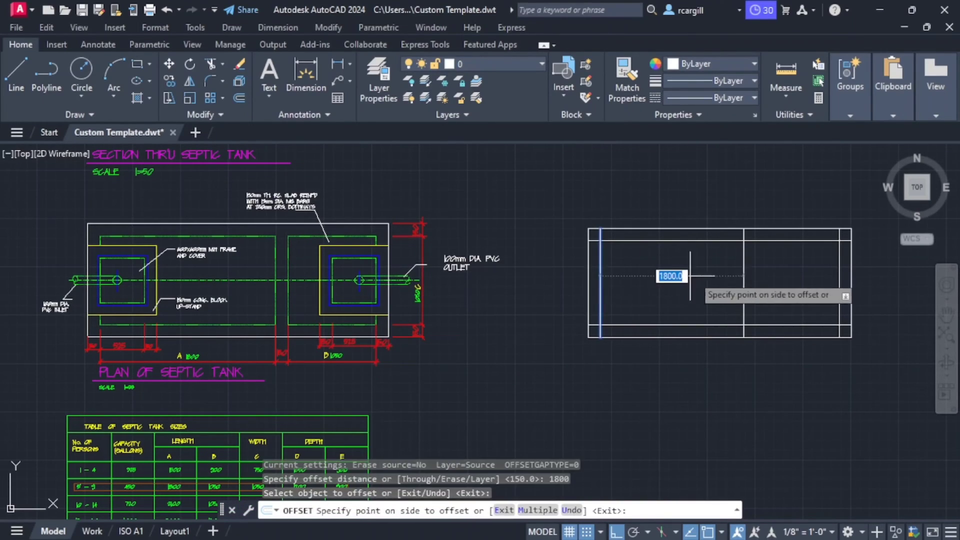
pyautogui.click(737, 274)
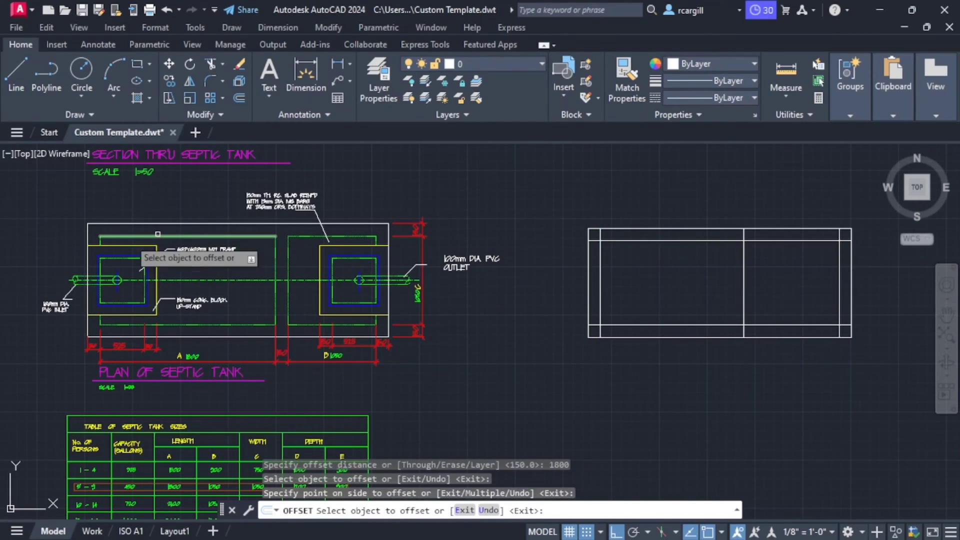
# Offset the line marking the end of chamber A 150 towards the east to form the partition wall.
pyautogui.scroll(2, 157, 234)
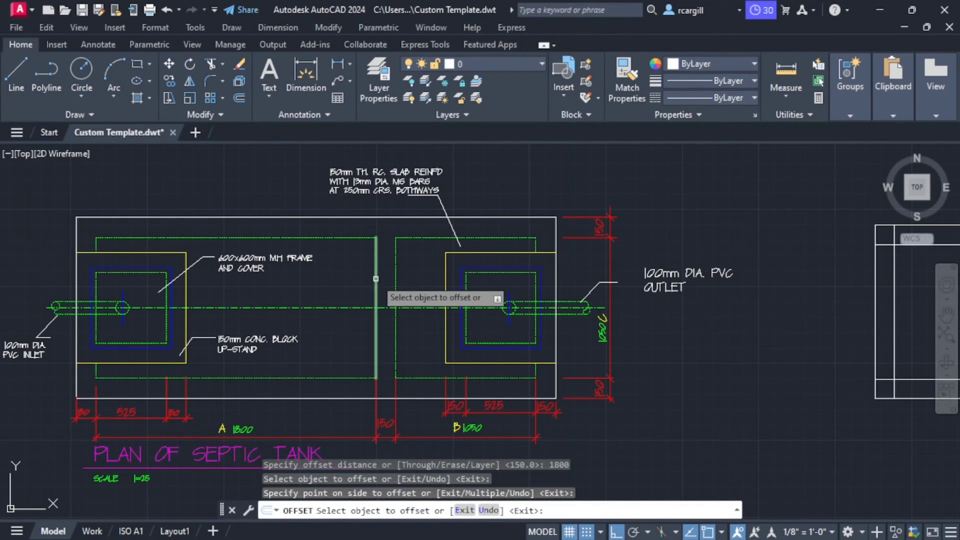
pyautogui.scroll(-3, 376, 278)
pyautogui.scroll(3, 702, 285)
pyautogui.press('Return')
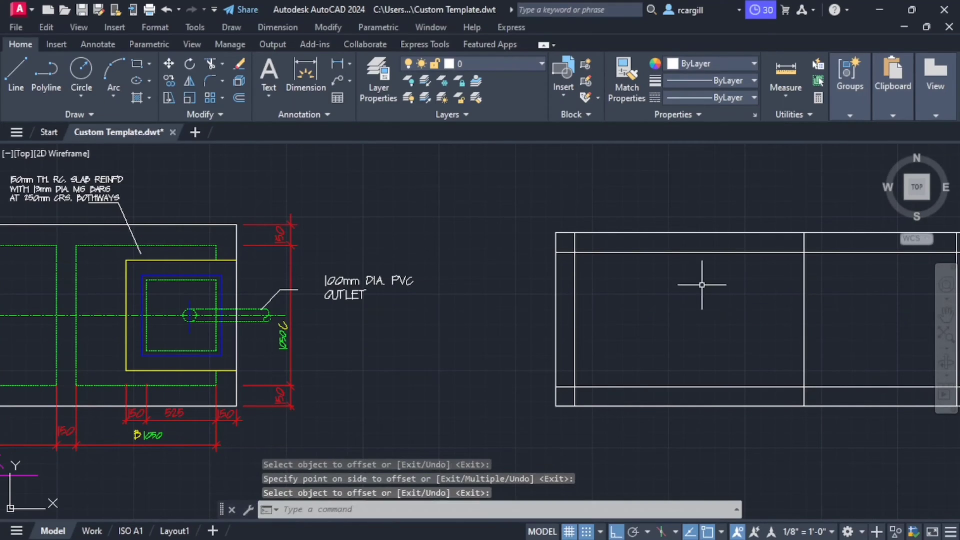
pyautogui.press('Return')
pyautogui.write('1')
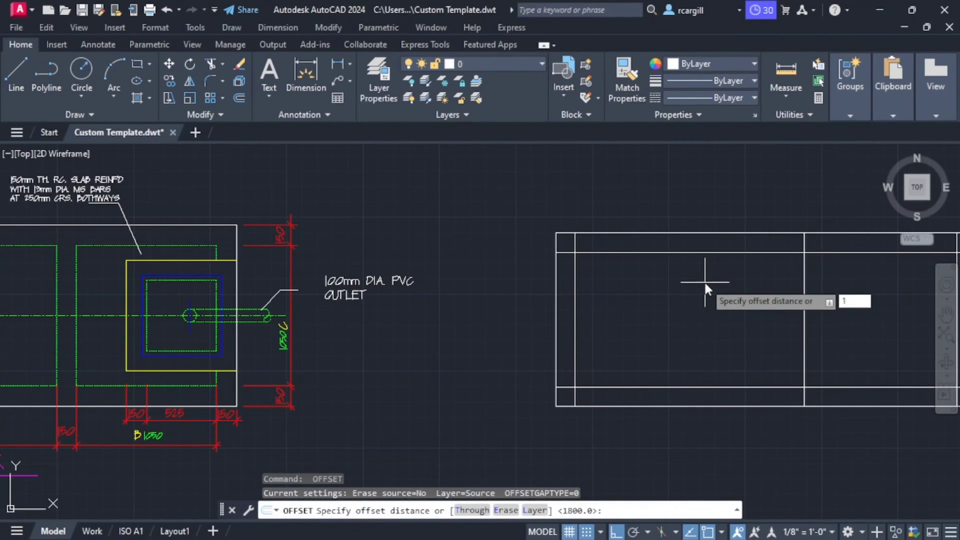
pyautogui.write('50')
pyautogui.press('Return')
pyautogui.click(804, 291)
pyautogui.click(846, 299)
pyautogui.scroll(-2, 800, 295)
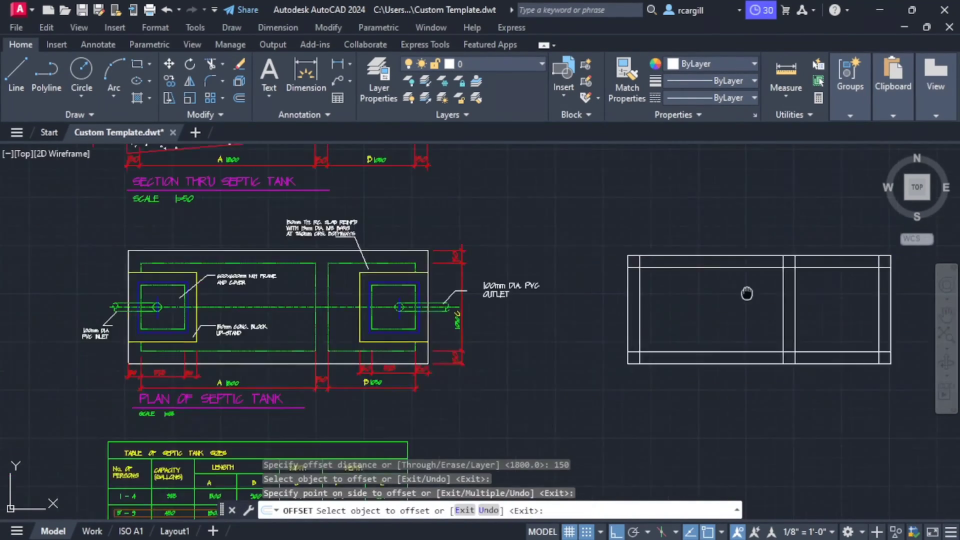
pyautogui.scroll(-1, 686, 291)
pyautogui.scroll(1, 658, 290)
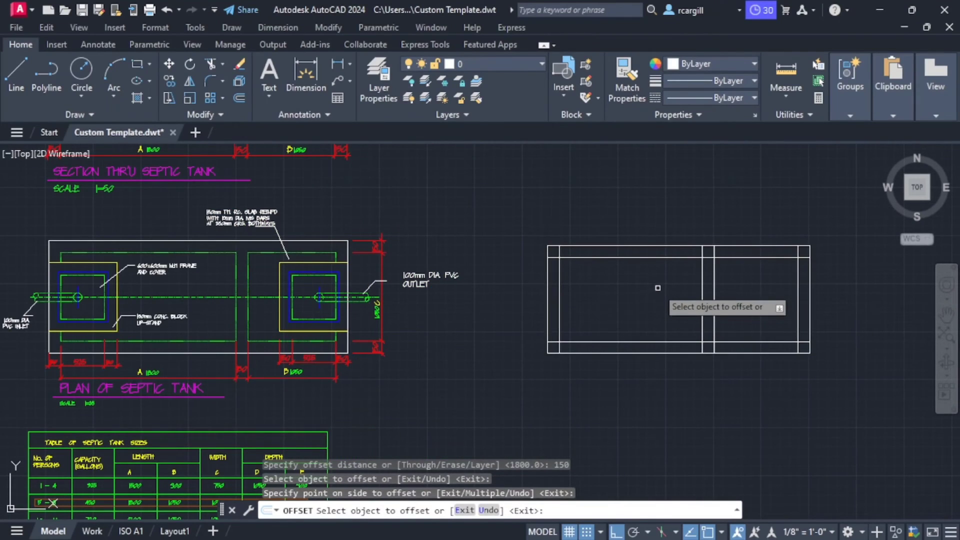
pyautogui.press('Escape')
# Trim the overlapping inner wall lines at the new plan's north-west and south-west corners.
pyautogui.write('tr')
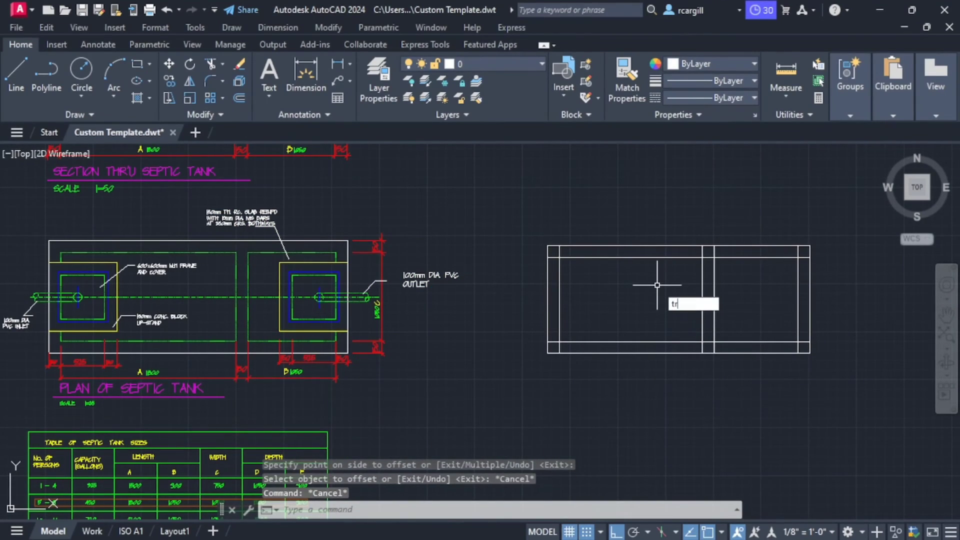
pyautogui.press('Return')
pyautogui.scroll(2, 560, 252)
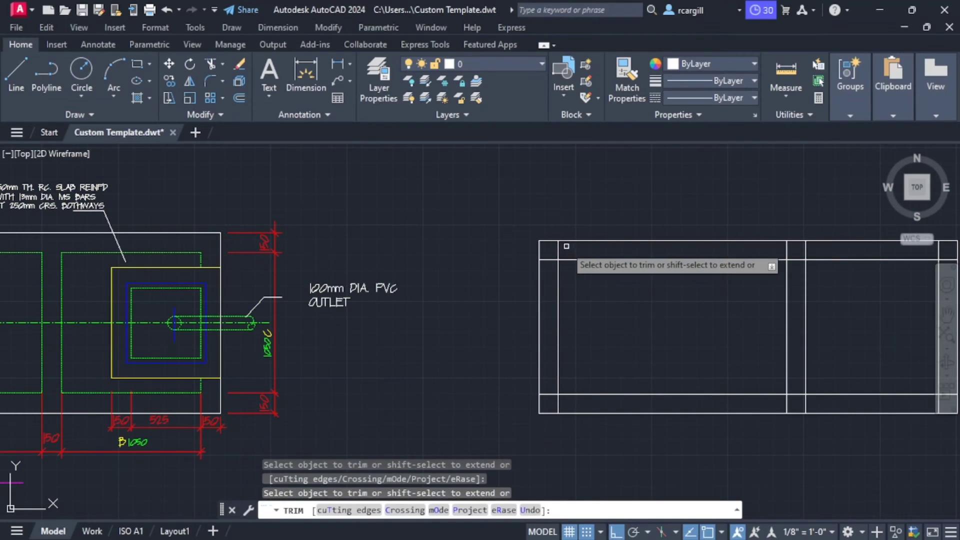
pyautogui.click(559, 249)
pyautogui.press('Return')
pyautogui.scroll(2, 553, 326)
pyautogui.click(553, 325)
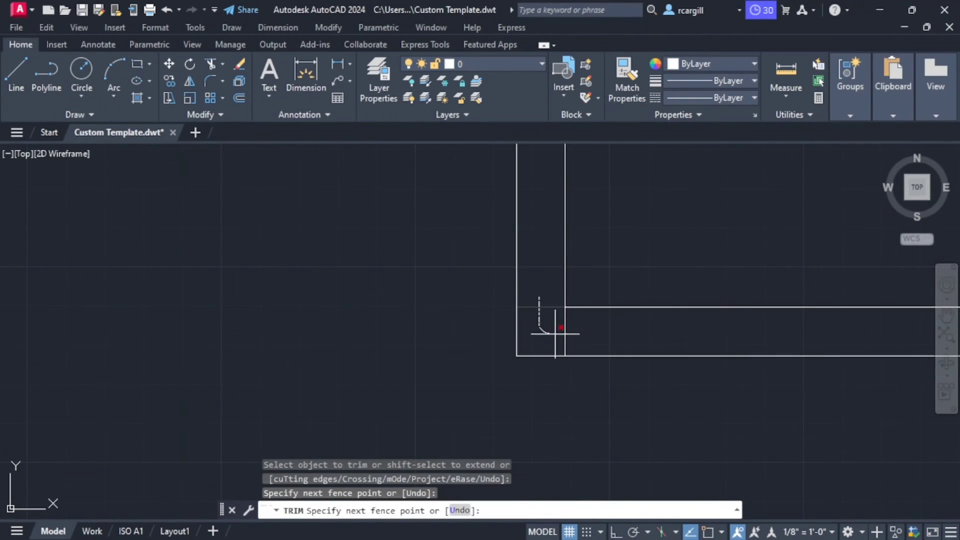
pyautogui.press('Return')
# Trim the inner lines where the partition meets the south and north walls, leaving the two chambers separated.
pyautogui.scroll(-3, 476, 326)
pyautogui.scroll(2, 613, 283)
pyautogui.click(585, 312)
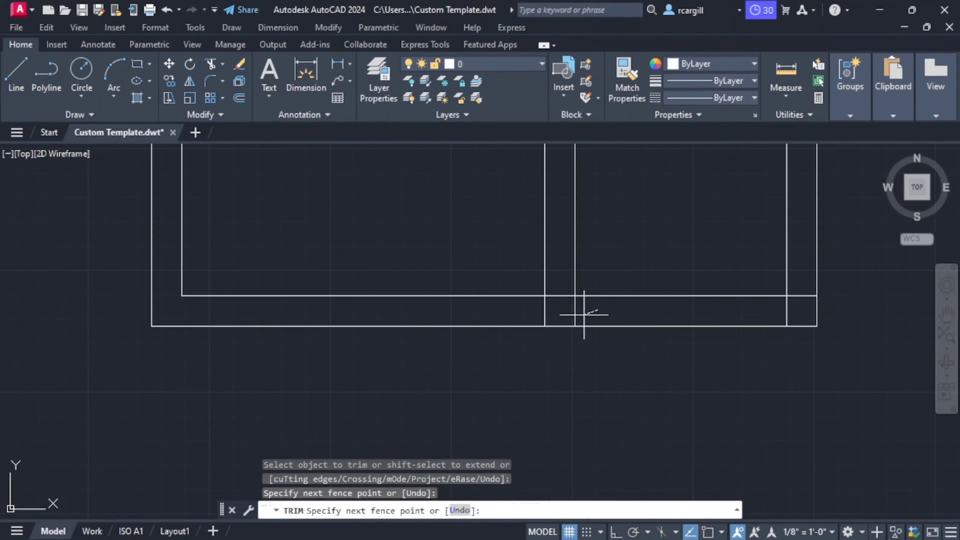
pyautogui.click(521, 317)
pyautogui.press('Return')
pyautogui.scroll(-3, 559, 294)
pyautogui.scroll(2, 577, 334)
pyautogui.click(595, 338)
pyautogui.click(553, 347)
pyautogui.press('Return')
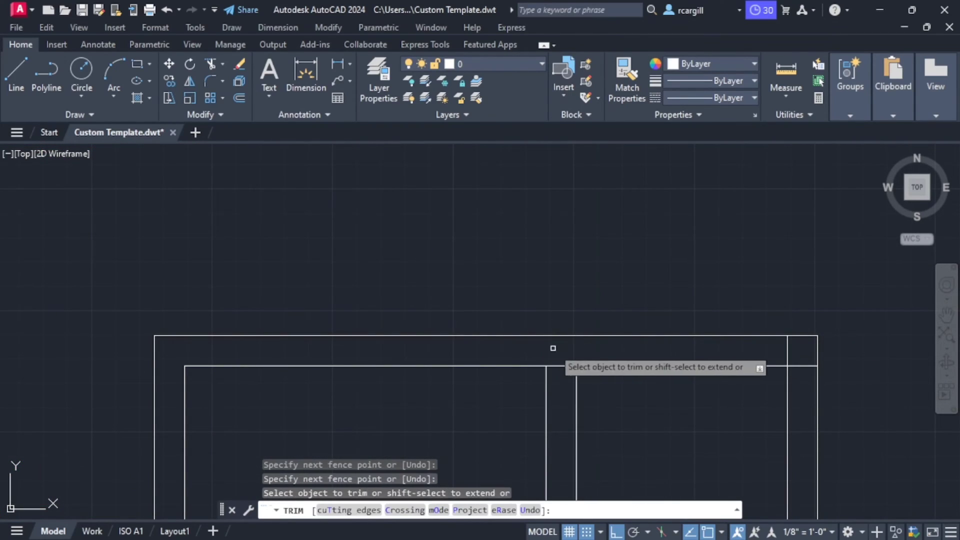
# Trim the overlapping inner wall lines at the new plan's north-east and south-east corners.
pyautogui.scroll(-3, 604, 271)
pyautogui.scroll(2, 604, 271)
pyautogui.click(598, 278)
pyautogui.click(575, 257)
pyautogui.press('Return')
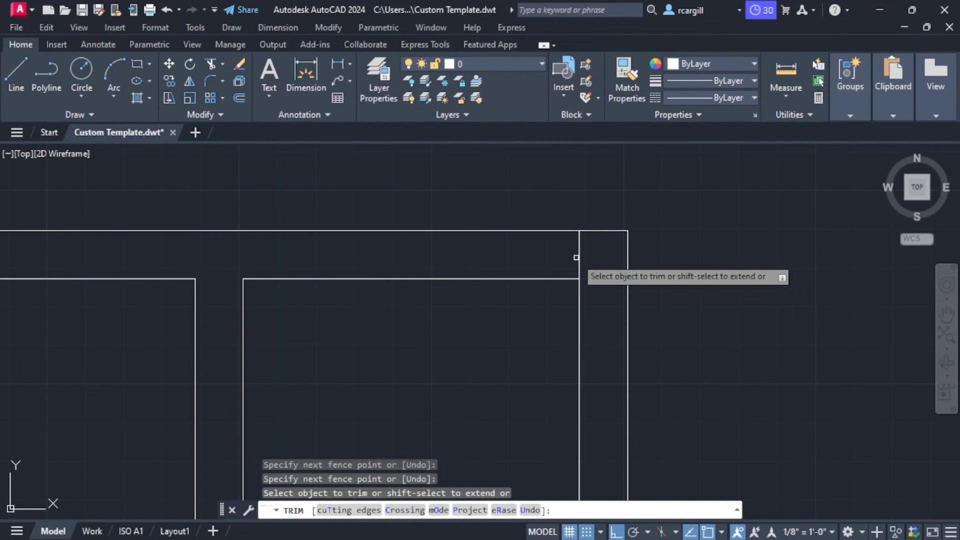
pyautogui.click(578, 259)
pyautogui.scroll(-3, 619, 289)
pyautogui.scroll(2, 623, 296)
pyautogui.click(626, 239)
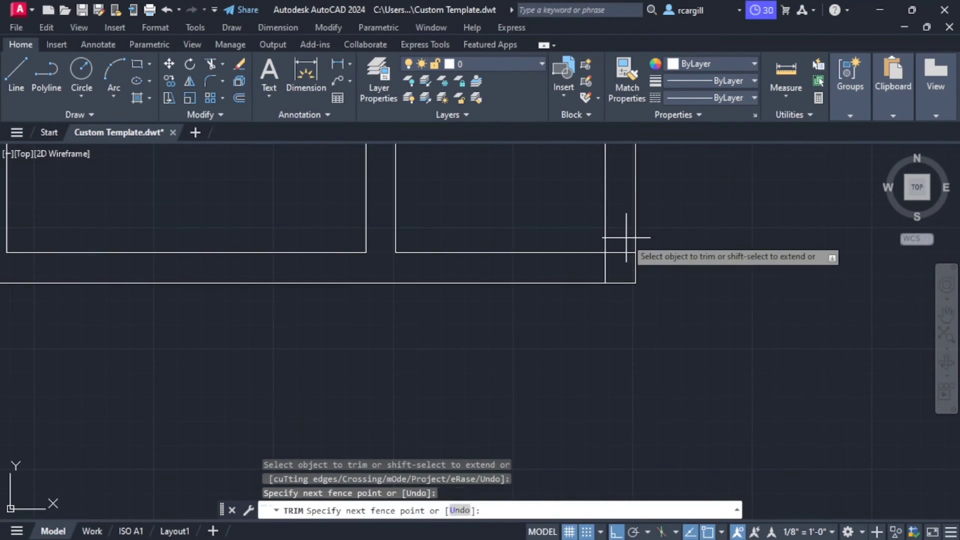
pyautogui.click(574, 267)
pyautogui.press('Return')
pyautogui.scroll(-3, 561, 257)
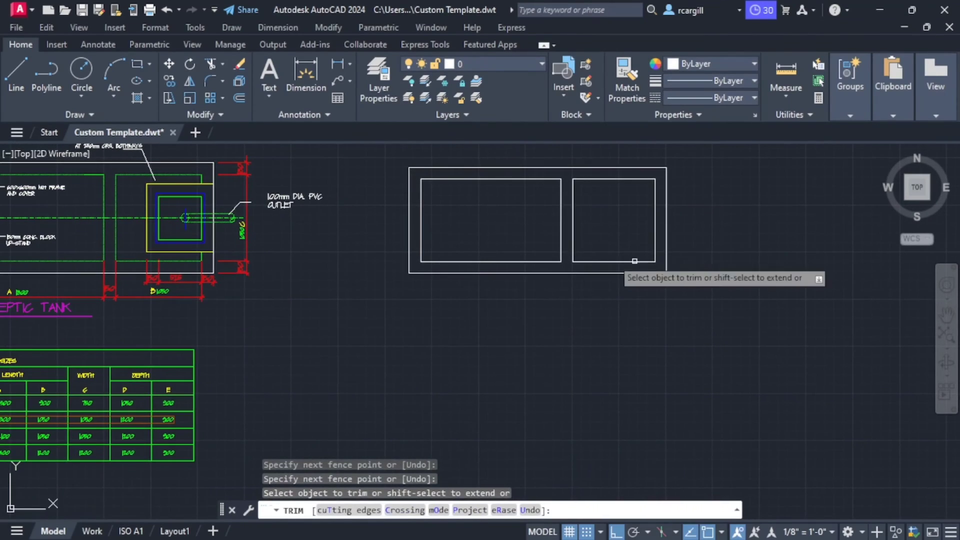
pyautogui.press('Escape')
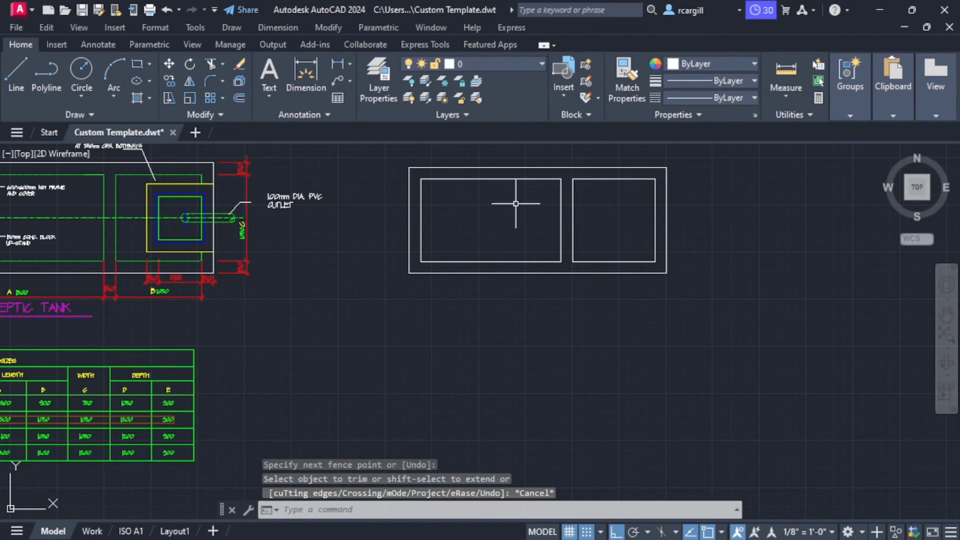
# Move all the lines outlining the two inner chambers to the Hidden layer.
pyautogui.click(475, 179)
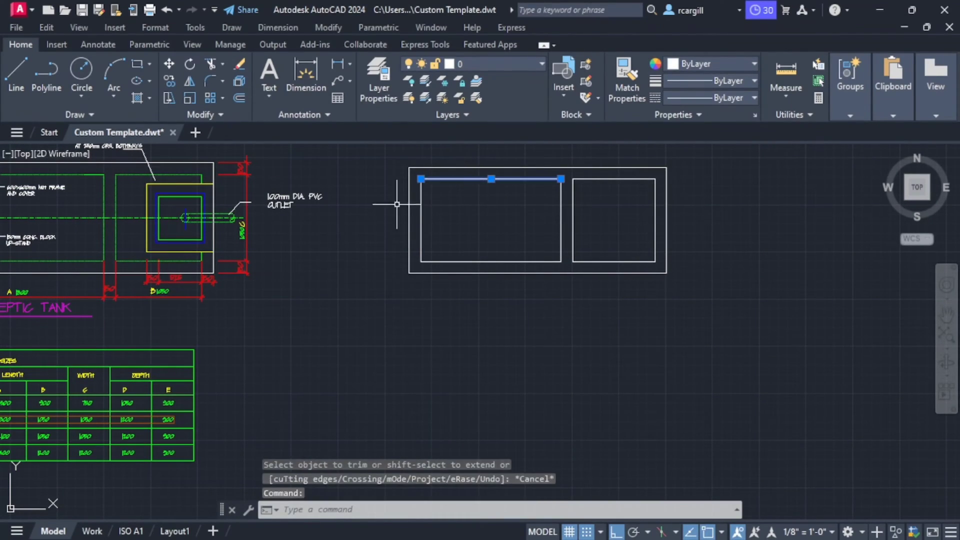
pyautogui.click(483, 261)
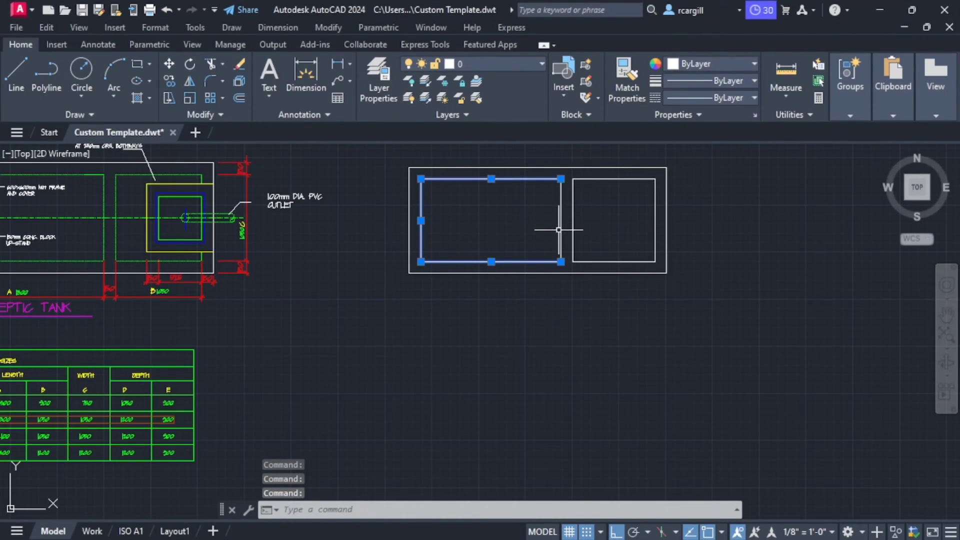
pyautogui.click(573, 219)
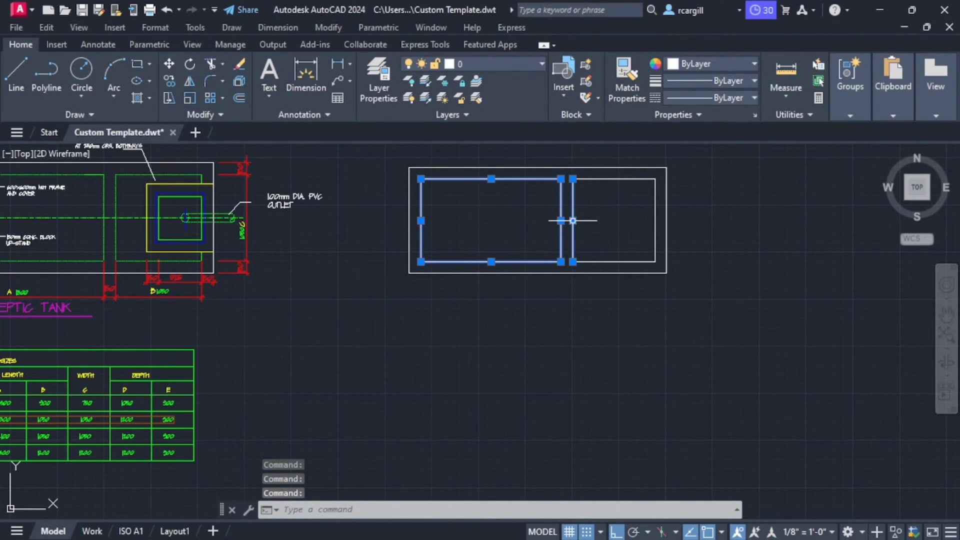
pyautogui.click(581, 178)
pyautogui.click(655, 200)
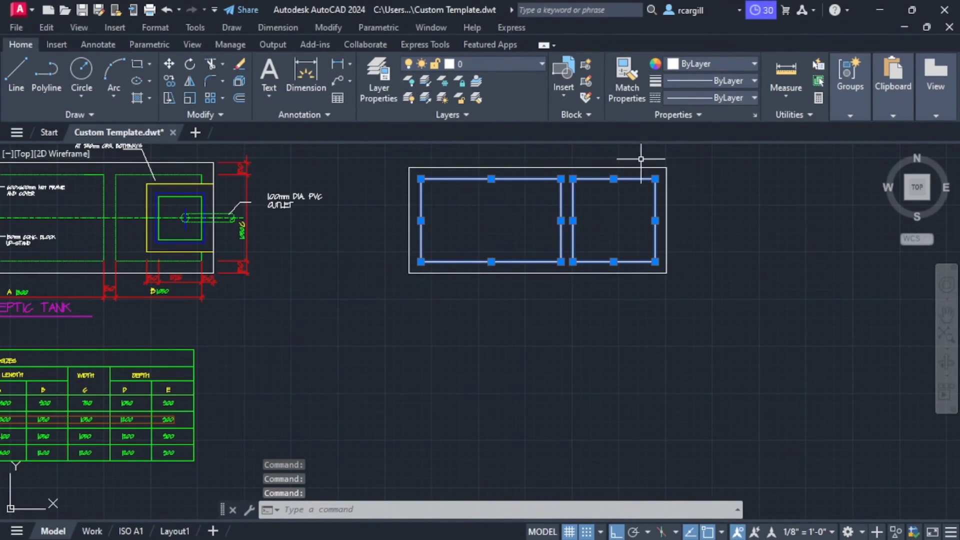
pyautogui.click(515, 67)
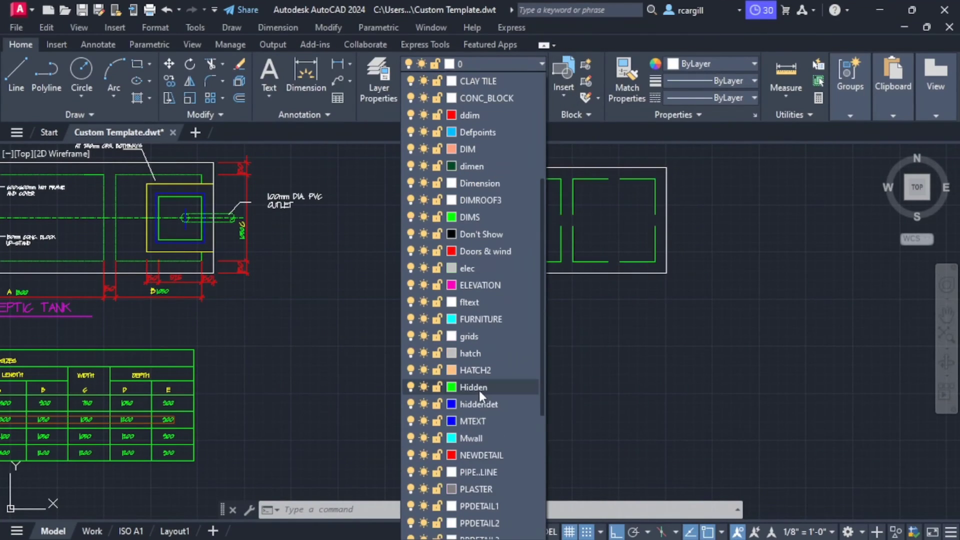
pyautogui.click(479, 390)
pyautogui.press('Escape')
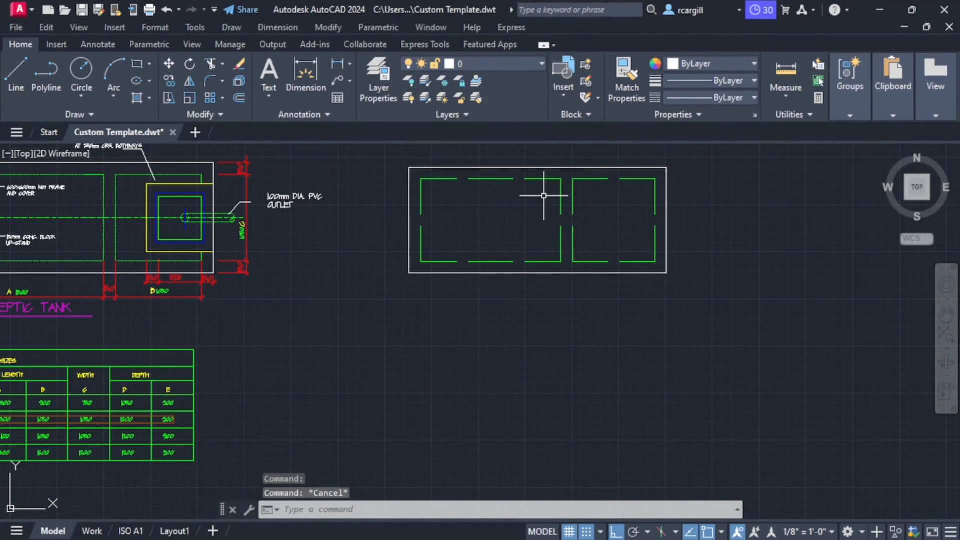
# Set the drawing's global linetype scale to 0.25 with LTSCALE.
pyautogui.scroll(4, 568, 193)
pyautogui.scroll(-4, 609, 196)
pyautogui.moveTo(609, 195)
pyautogui.mouseDown(button='middle')
pyautogui.moveTo(559, 212)
pyautogui.moveTo(546, 255)
pyautogui.moveTo(552, 269)
pyautogui.mouseUp(button='middle')
pyautogui.write('LTS')
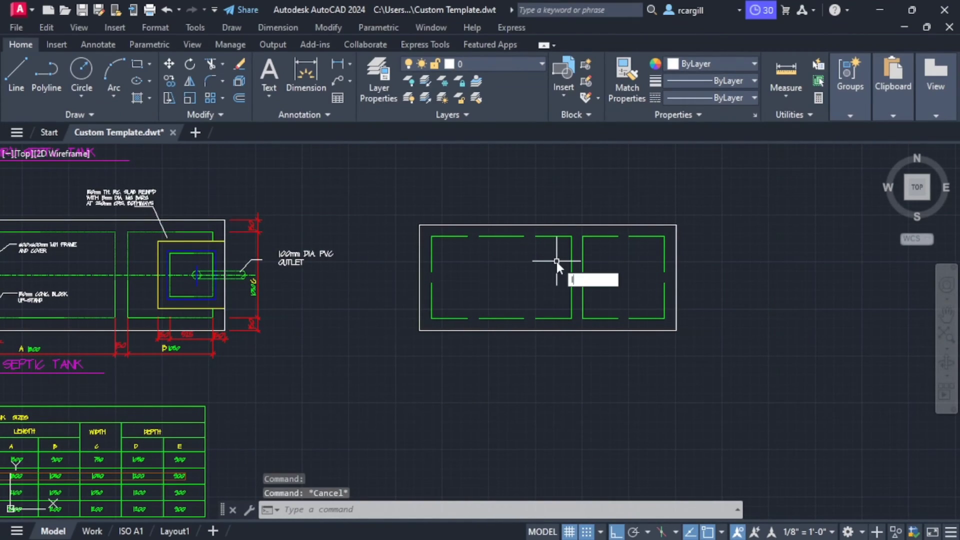
pyautogui.press('Return')
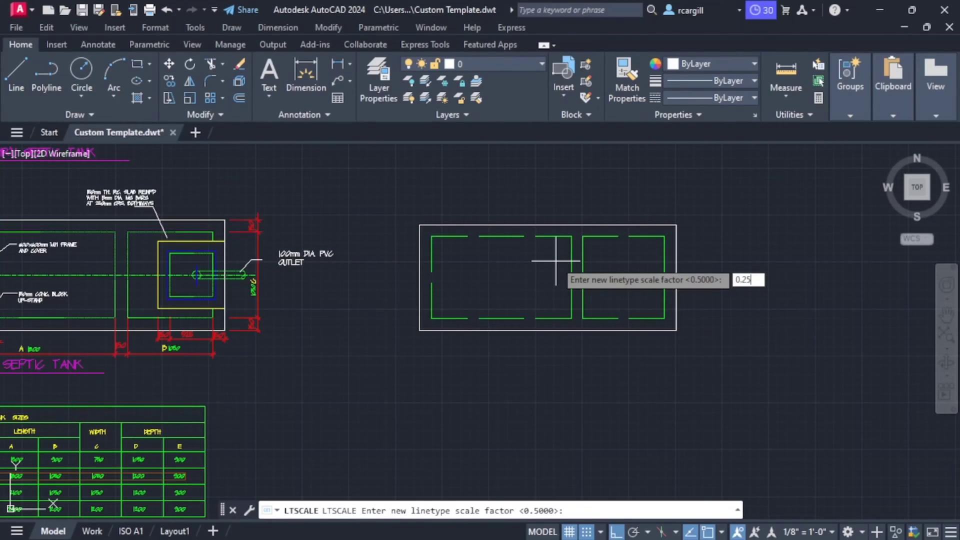
pyautogui.press('Return')
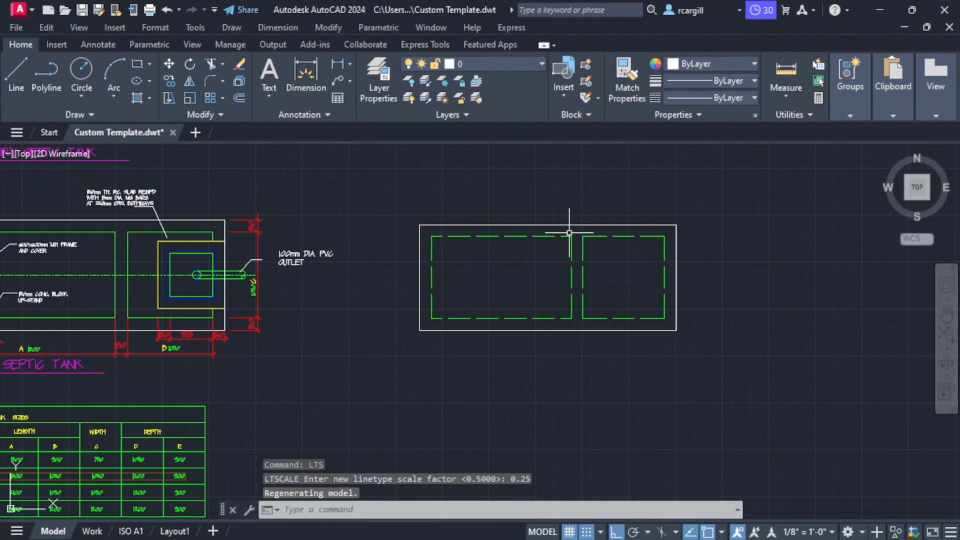
pyautogui.scroll(4, 565, 257)
pyautogui.scroll(-2, 605, 254)
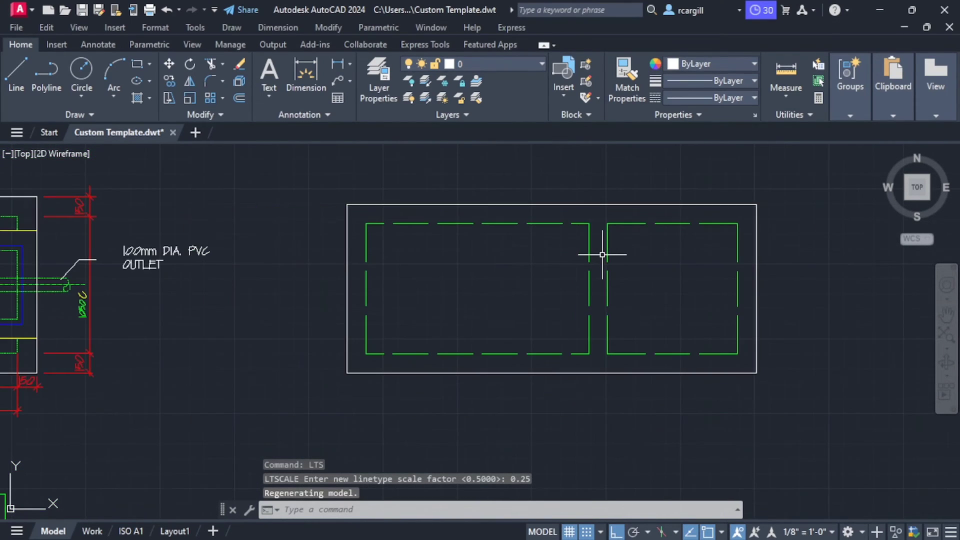
# Inspect the yellow block up-stand lines around the outlet manhole in the reference plan.
pyautogui.scroll(-2, 777, 250)
pyautogui.scroll(4, 322, 242)
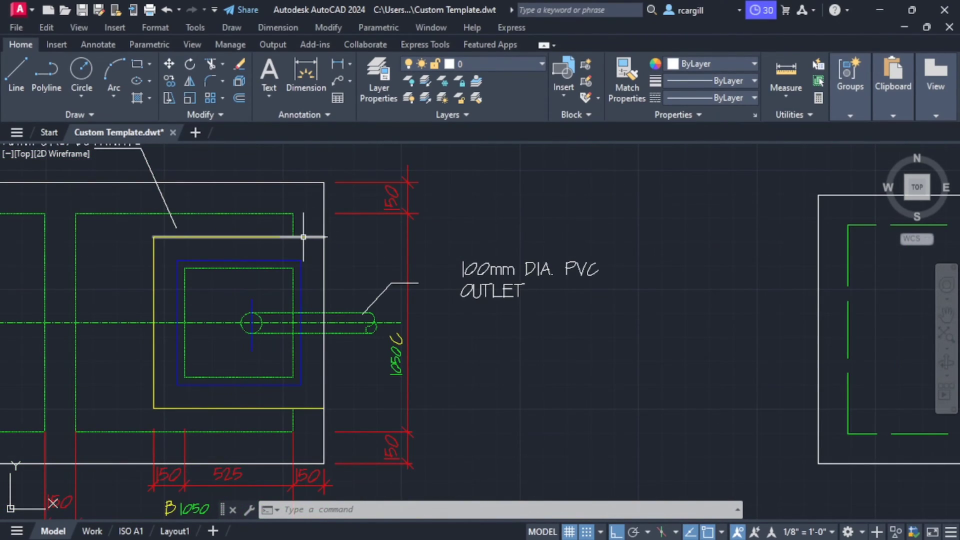
pyautogui.click(304, 237)
pyautogui.click(149, 253)
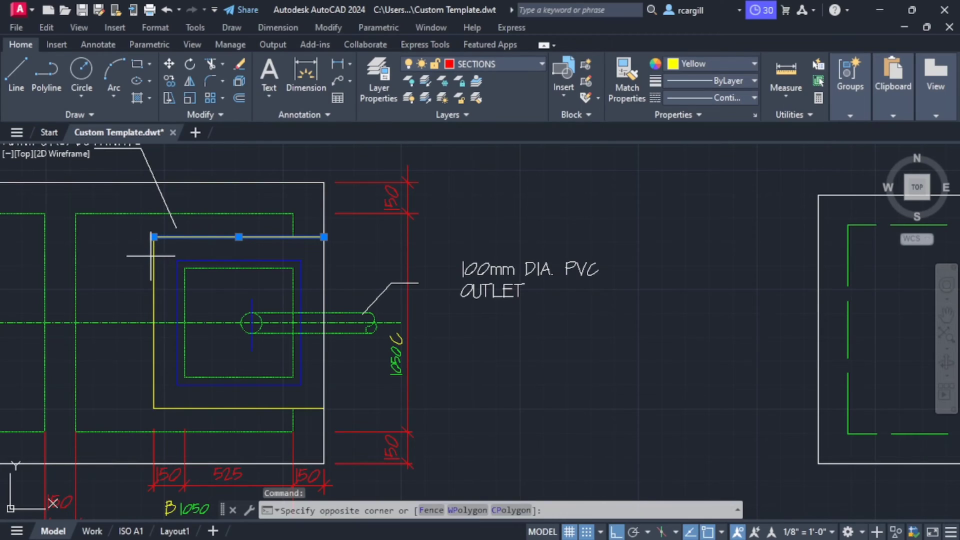
pyautogui.click(154, 272)
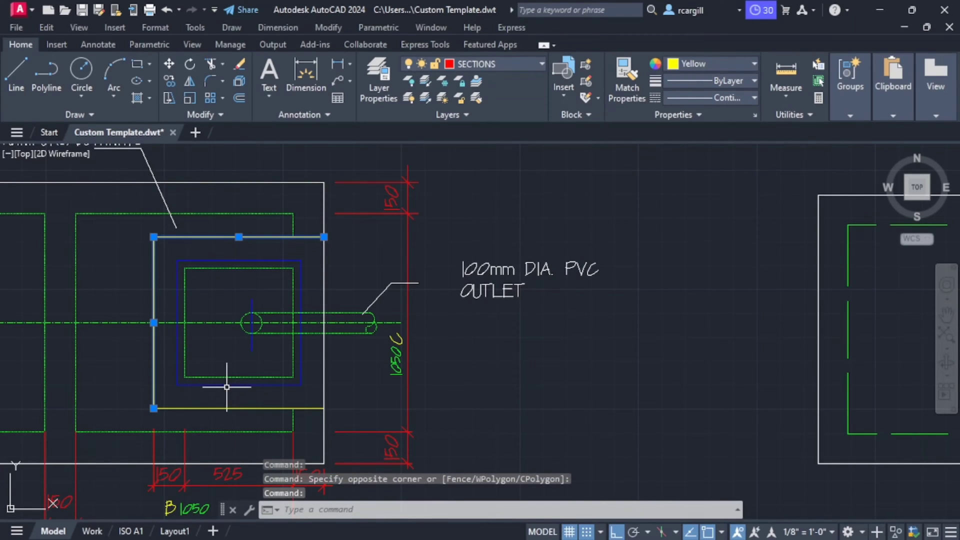
pyautogui.press('Escape')
pyautogui.press('Escape')
# Examine the manholes in the reference section and the up-stand and opening dimensions at the plan's outlet end.
pyautogui.scroll(-5, 230, 255)
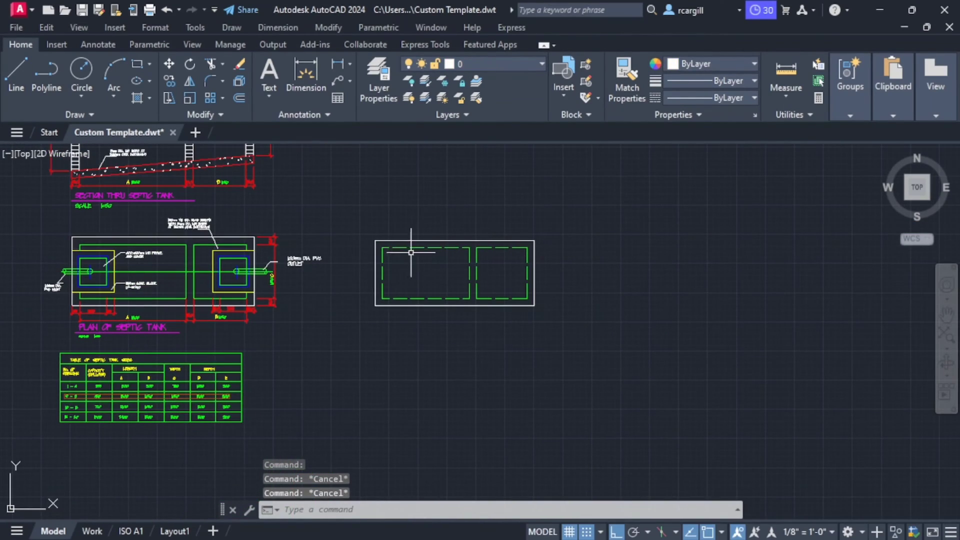
pyautogui.moveTo(310, 227); pyautogui.dragTo(340, 397, button='middle')
pyautogui.scroll(2, 285, 204)
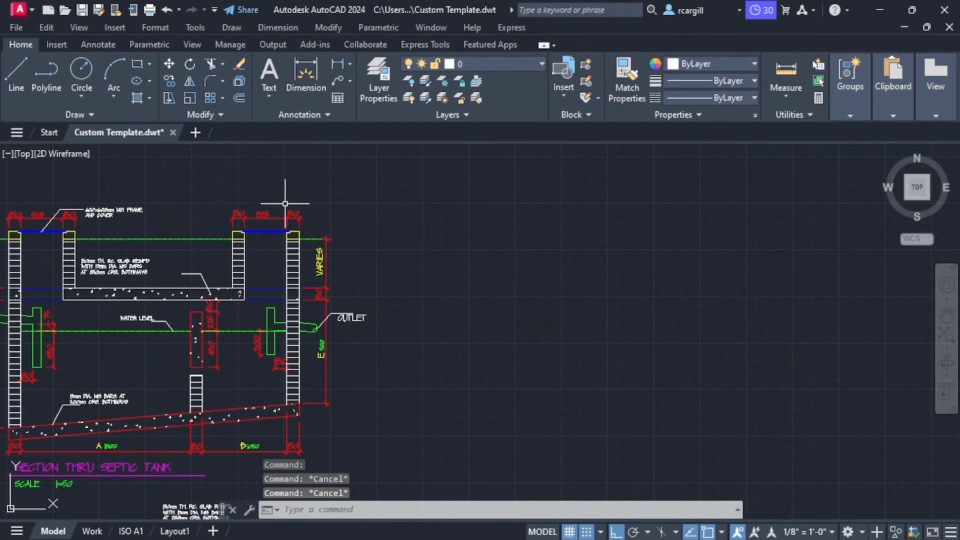
pyautogui.scroll(-5, 457, 241)
pyautogui.scroll(4, 457, 241)
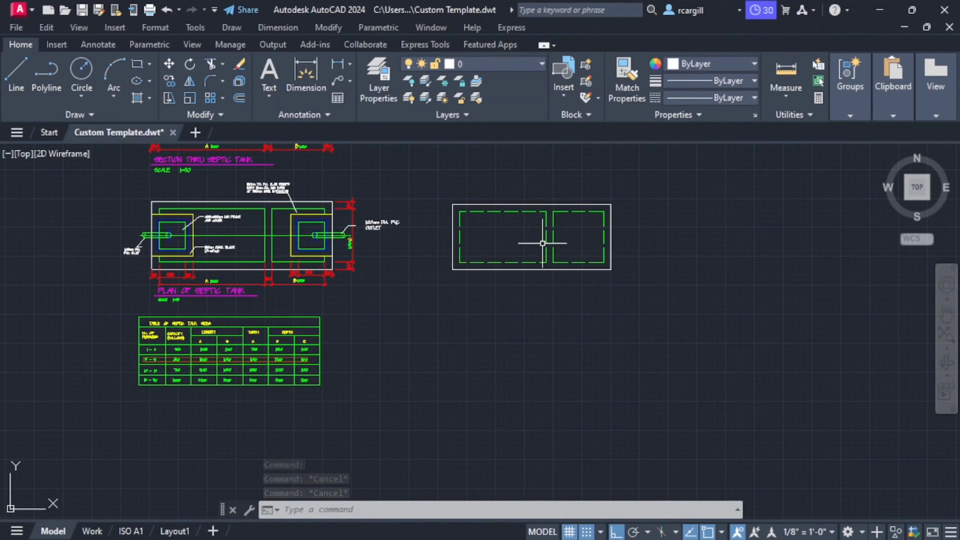
pyautogui.scroll(2, 340, 195)
pyautogui.scroll(2, 360, 258)
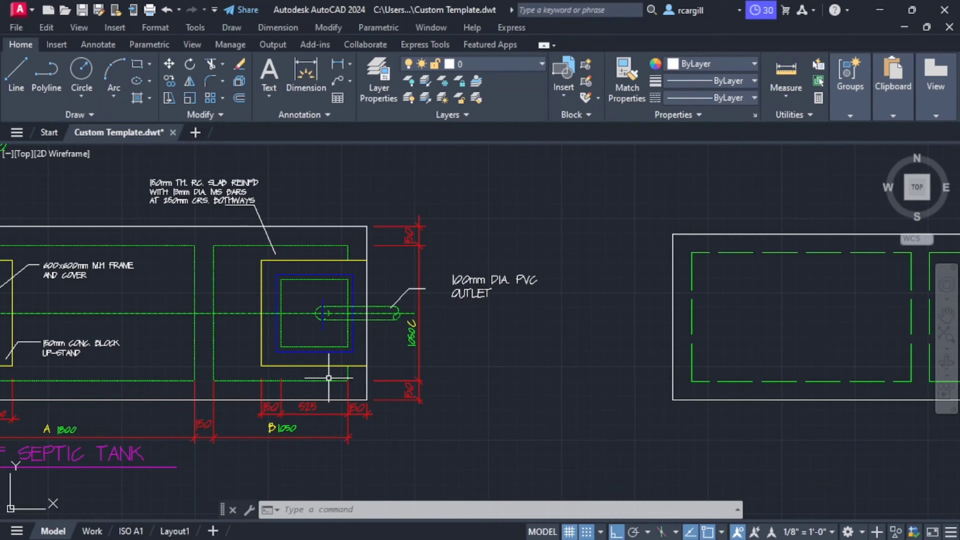
pyautogui.scroll(2, 304, 427)
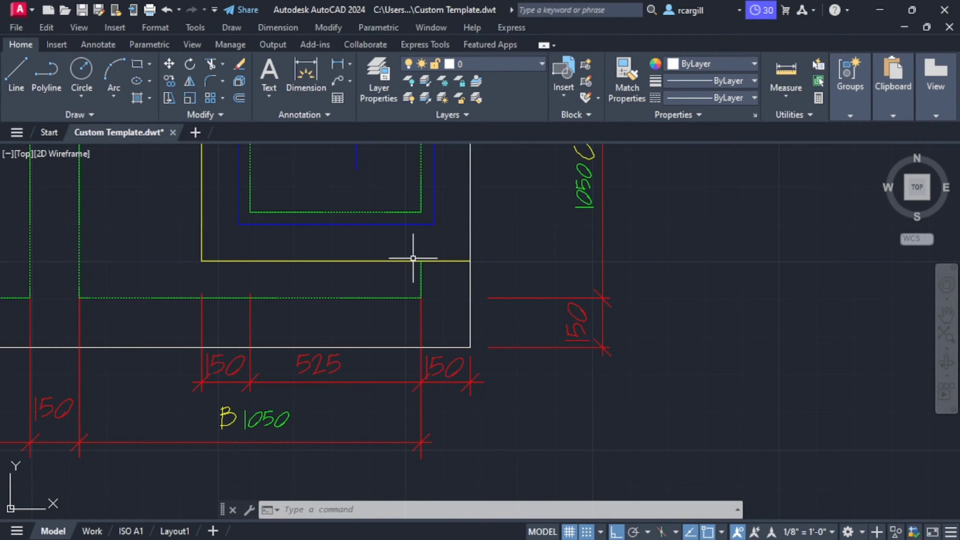
pyautogui.scroll(-1, 413, 258)
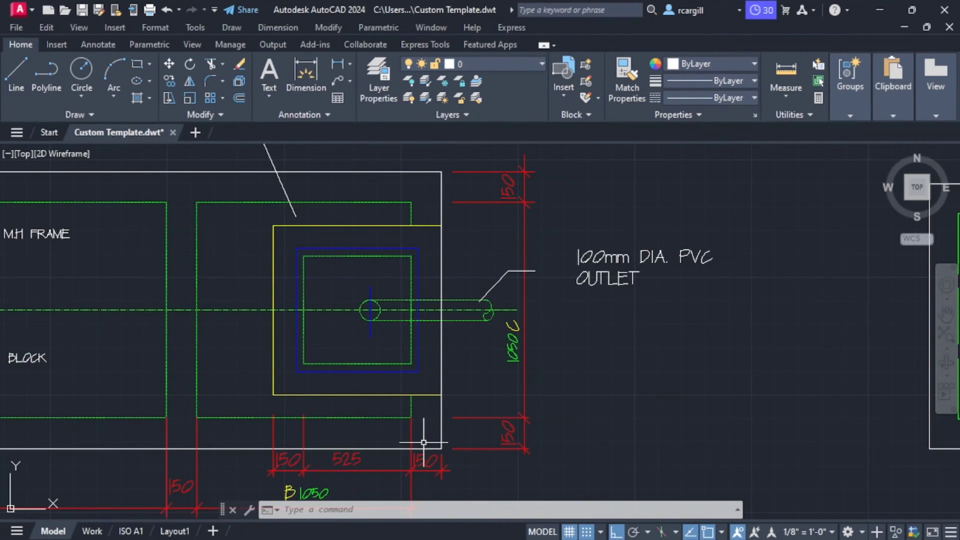
pyautogui.scroll(-2, 456, 265)
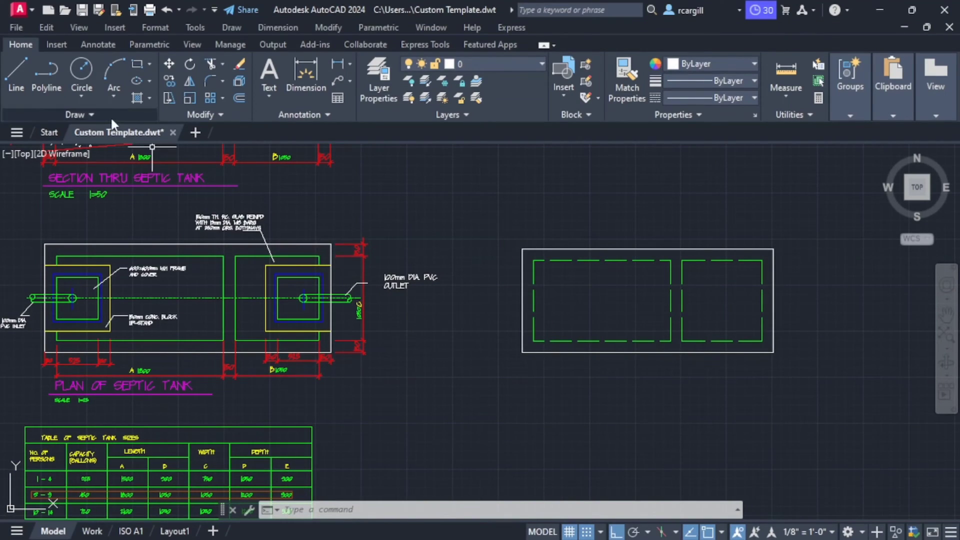
# Make Centre the current layer and draw a horizontal line from the left outer wall's midpoint to well beyond the right wall.
pyautogui.click(498, 65)
pyautogui.click(469, 268)
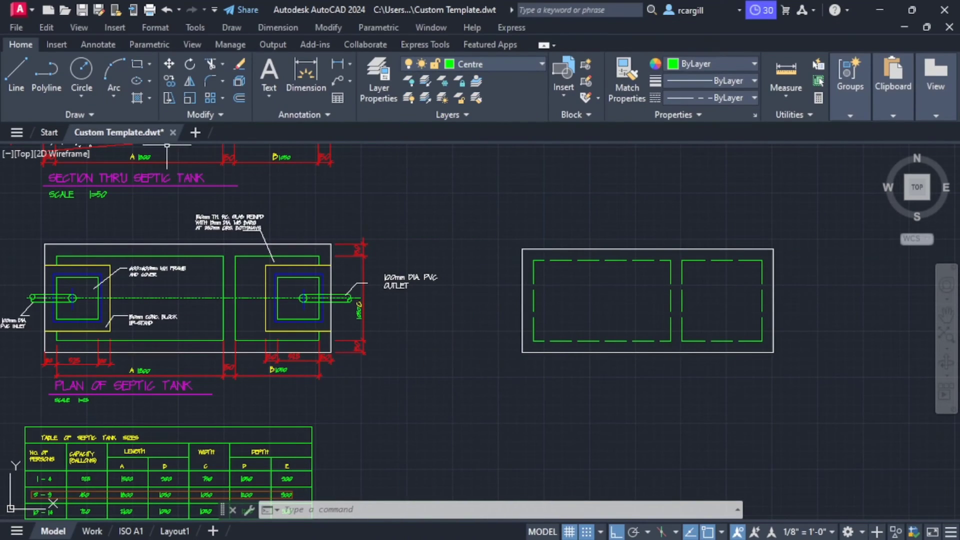
pyautogui.click(522, 300)
pyautogui.click(811, 300)
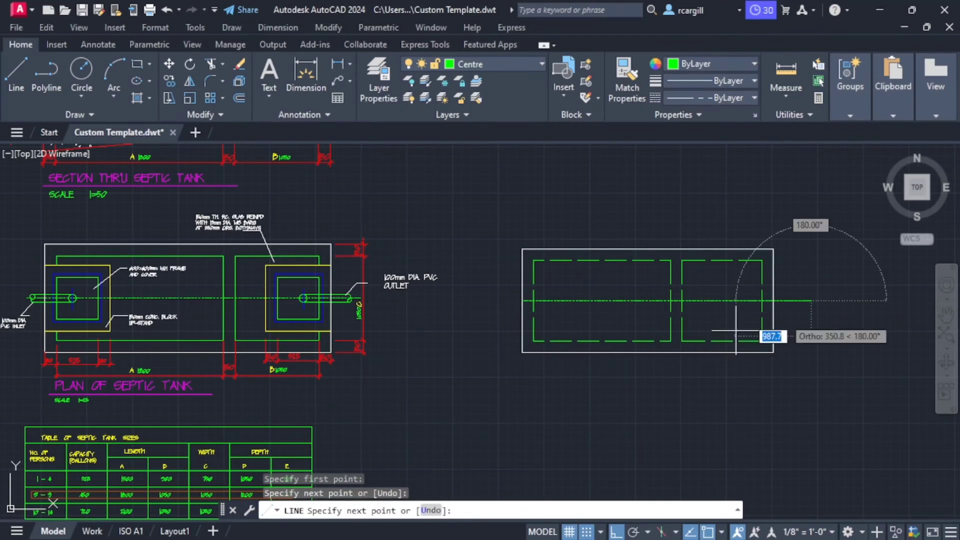
pyautogui.moveTo(843, 310); pyautogui.dragTo(750, 304, button='middle')
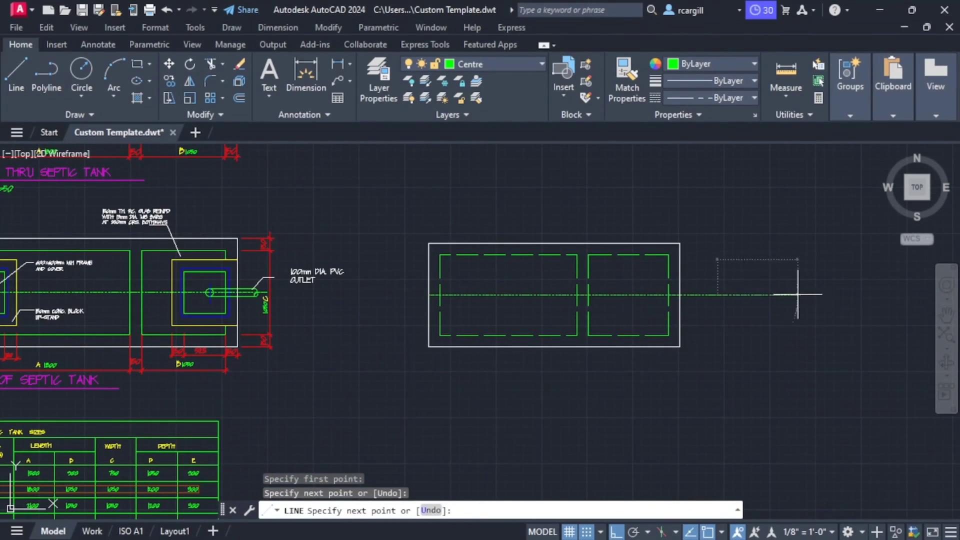
pyautogui.click(798, 287)
pyautogui.press('Return')
# Stretch the centre line's left end outward so it extends well beyond the left outer wall.
pyautogui.click(466, 294)
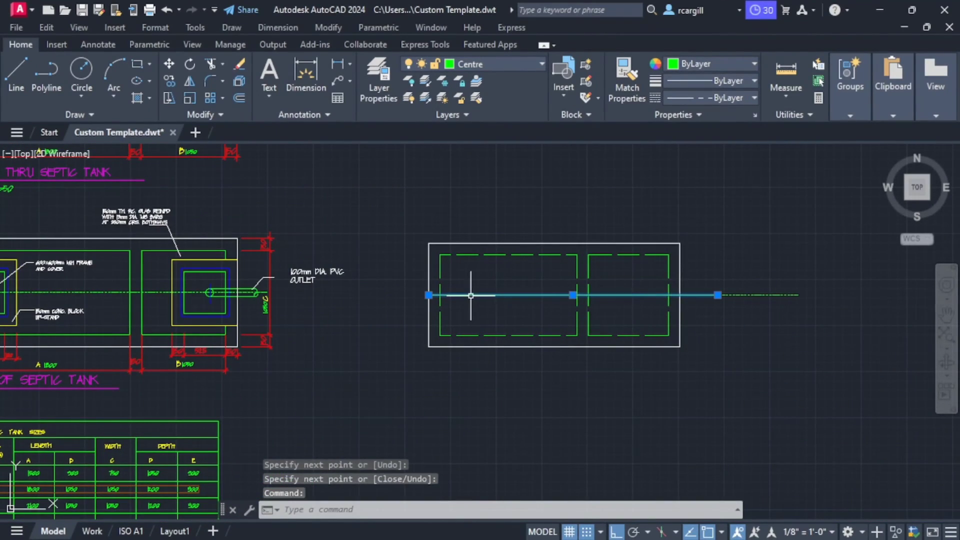
pyautogui.click(429, 294)
pyautogui.click(332, 294)
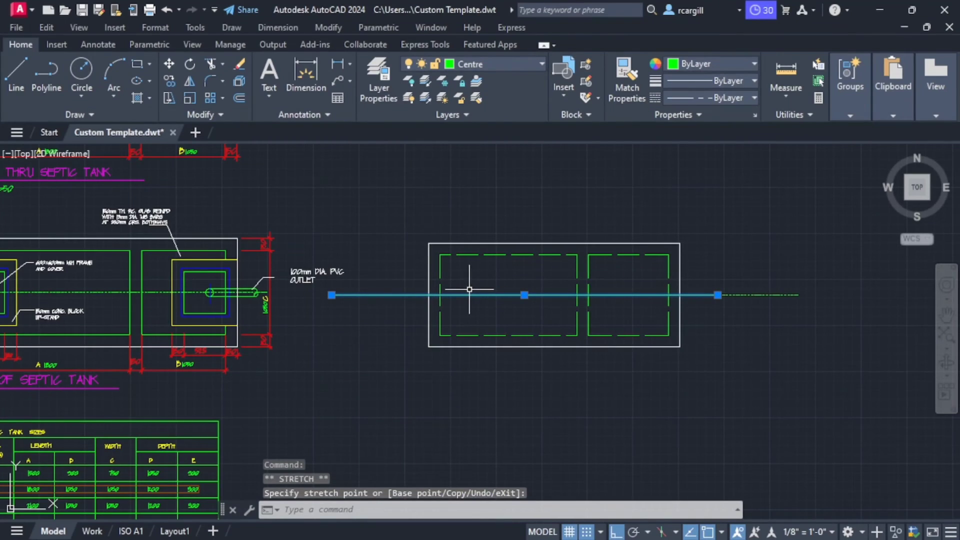
pyautogui.press('Escape')
pyautogui.scroll(2, 469, 289)
pyautogui.scroll(-2, 415, 281)
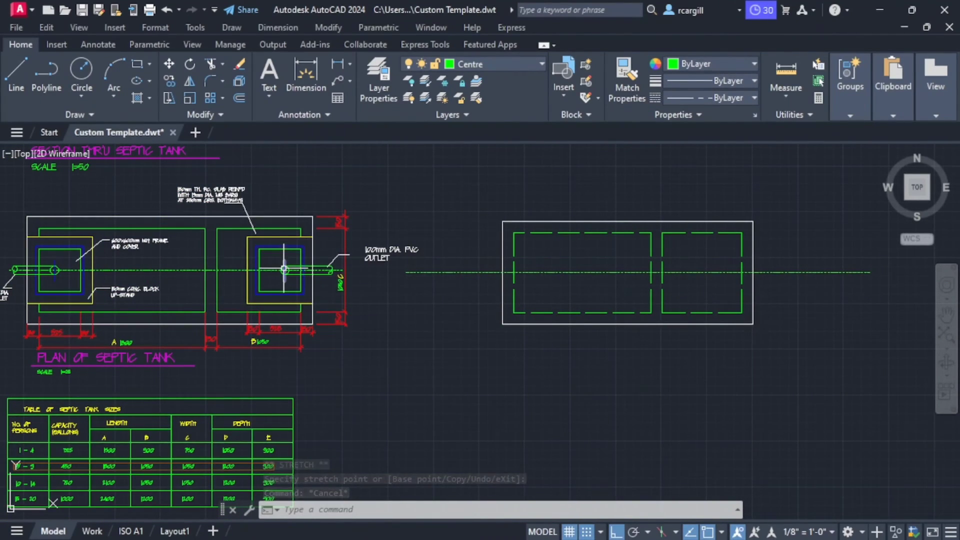
# Offset the centre line 412.5 mm both upward and downward.
pyautogui.press('Escape')
pyautogui.press('Escape')
pyautogui.write('o')
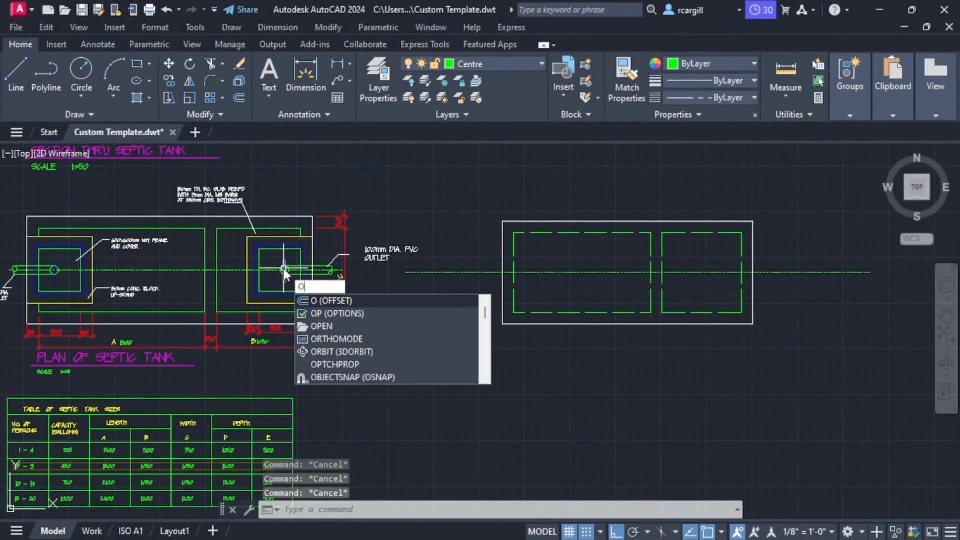
pyautogui.press('Return')
pyautogui.write('3')
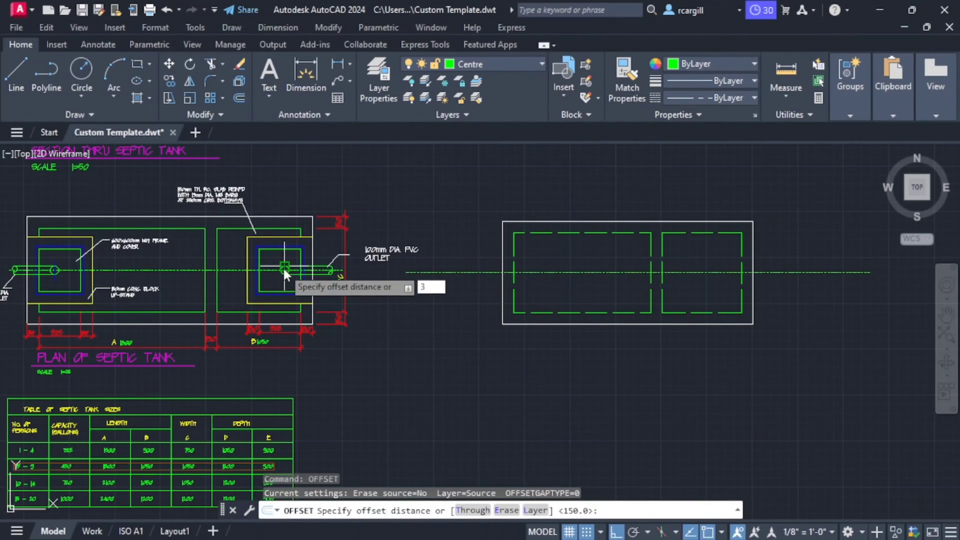
pyautogui.press('BackSpace')
pyautogui.write('4.')
pyautogui.press('Return')
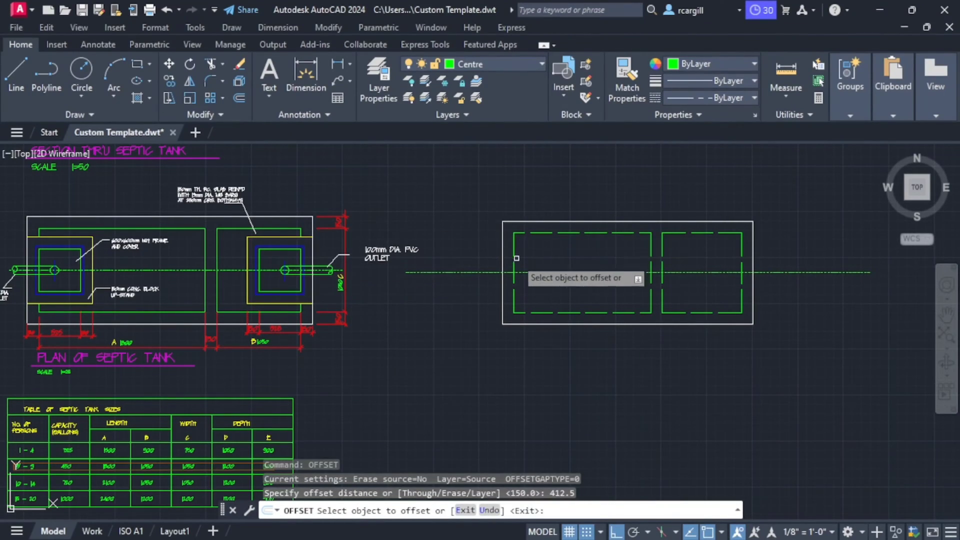
pyautogui.click(528, 272)
pyautogui.click(538, 245)
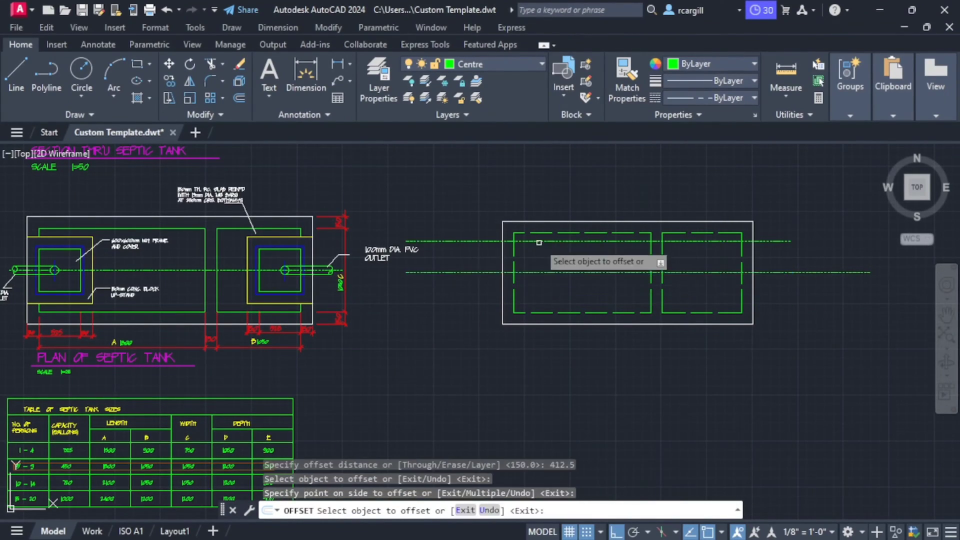
pyautogui.click(561, 273)
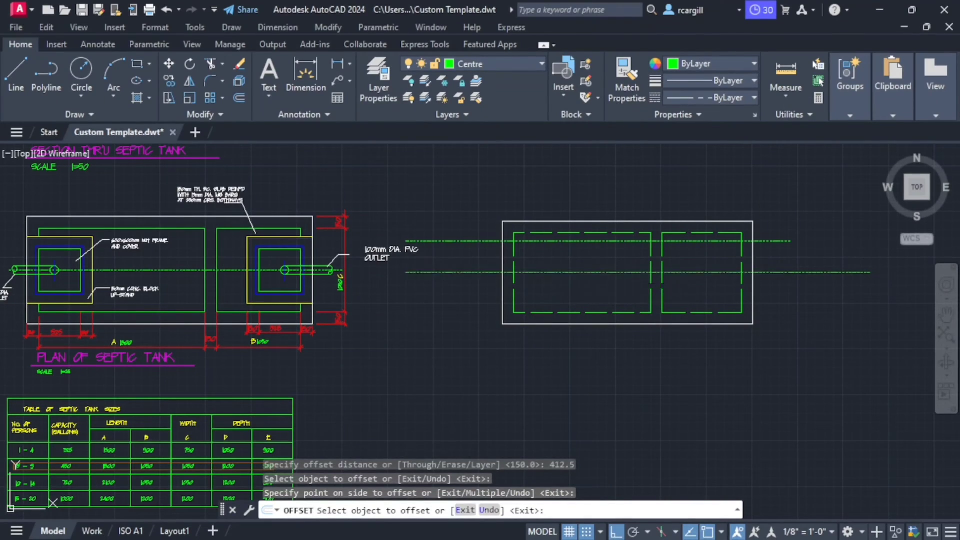
pyautogui.click(564, 300)
pyautogui.press('Escape')
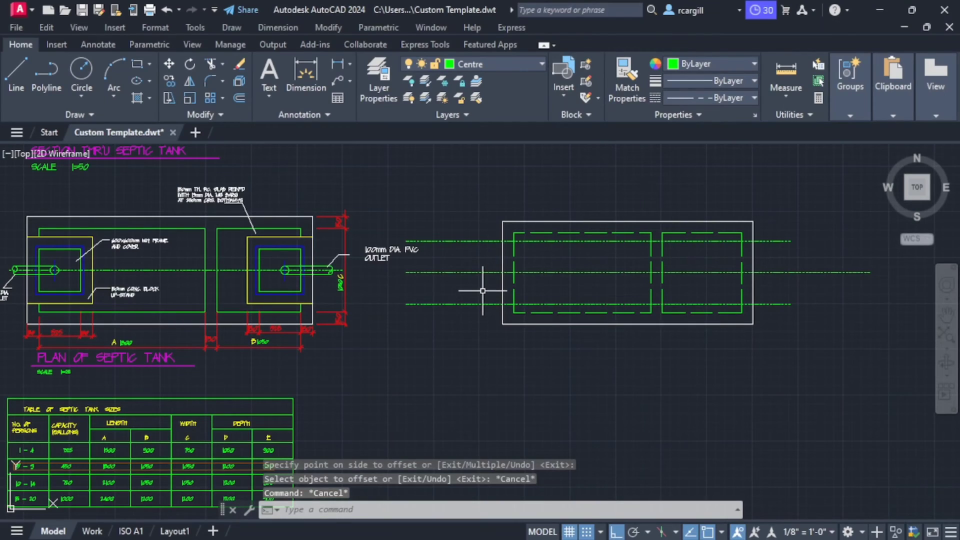
# Trim the centre line and its two offsets to the outer walls, and erase the leftover piece beyond the right wall.
pyautogui.write('tr')
pyautogui.press('Return')
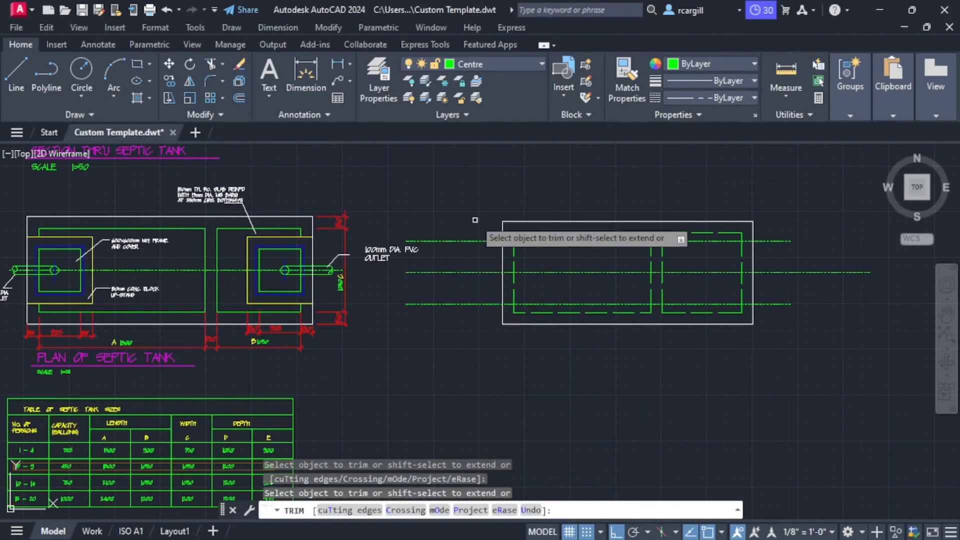
pyautogui.click(475, 220)
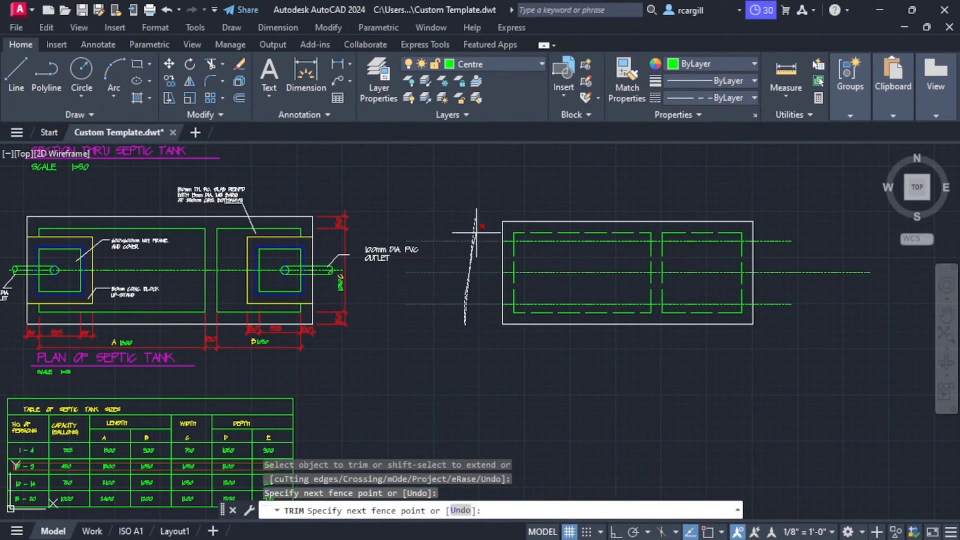
pyautogui.press('Return')
pyautogui.click(769, 222)
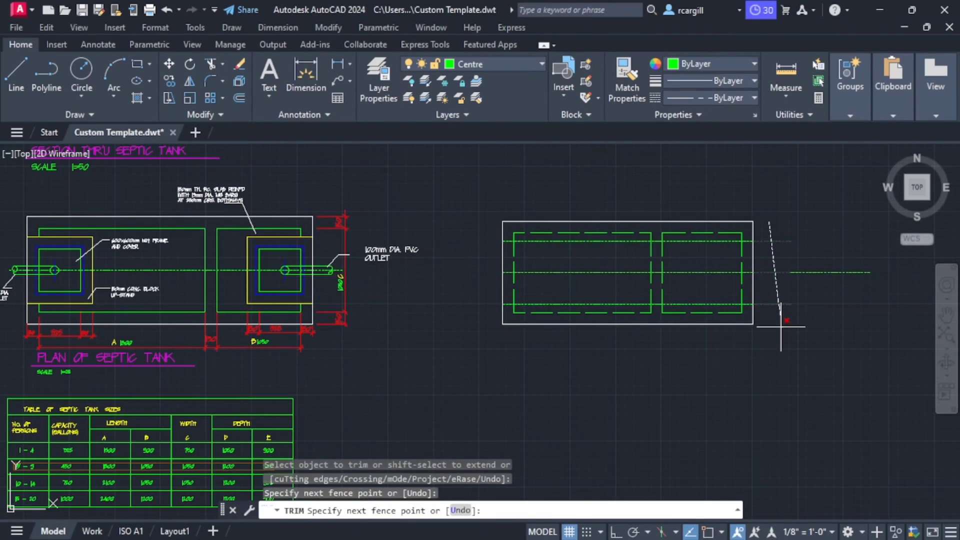
pyautogui.press('Return')
pyautogui.press('Escape')
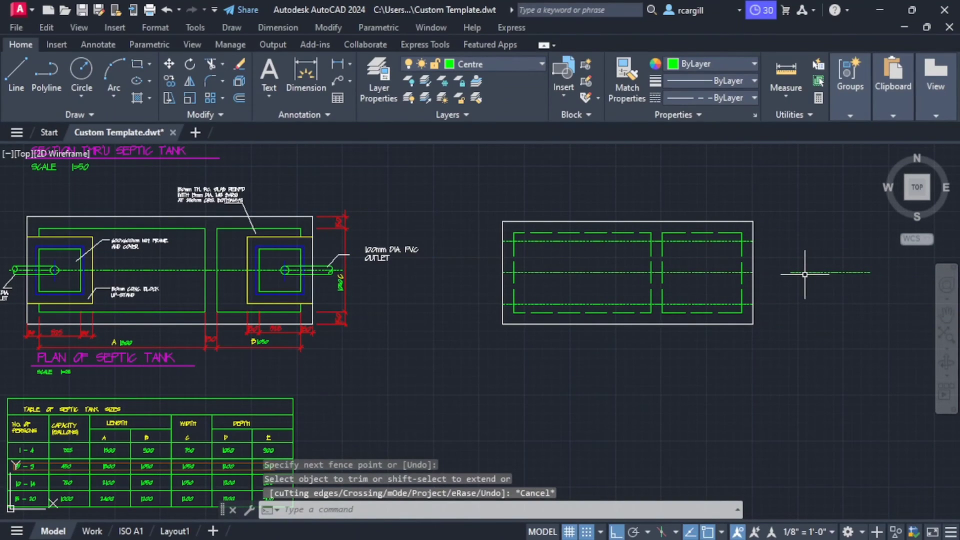
pyautogui.click(799, 272)
pyautogui.press('Delete')
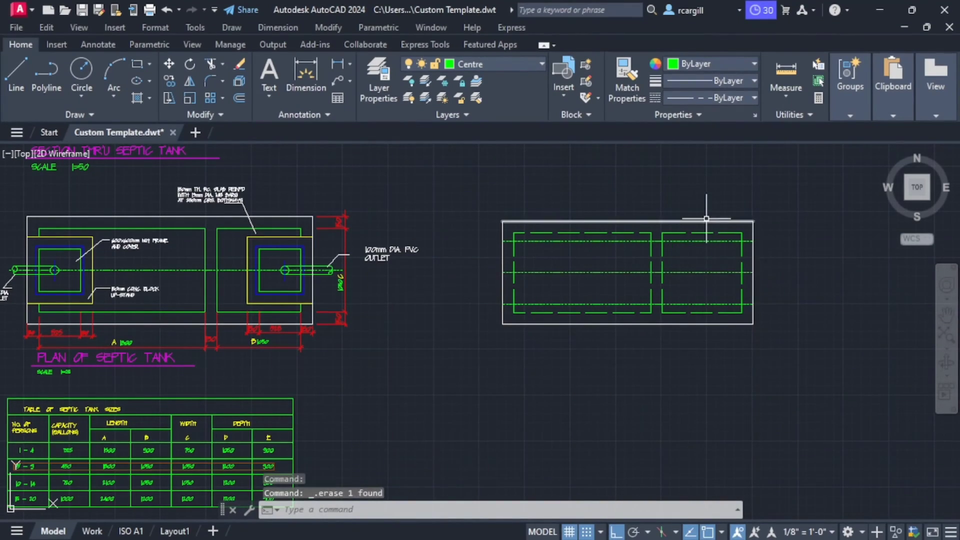
# Offset the right outer wall line 825 mm inward to mark the inner edge of the outlet manhole up-stand.
pyautogui.scroll(2, 710, 235)
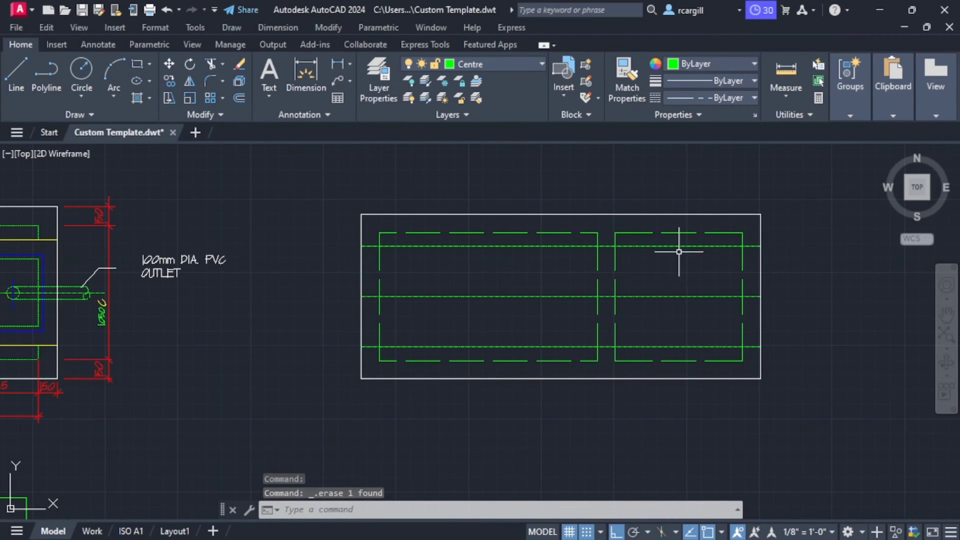
pyautogui.scroll(-4, 675, 247)
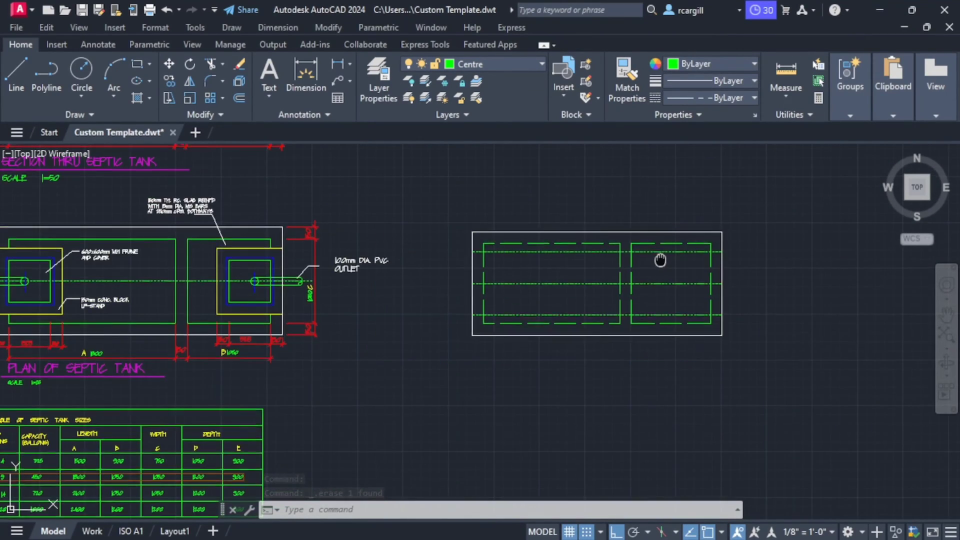
pyautogui.scroll(4, 720, 235)
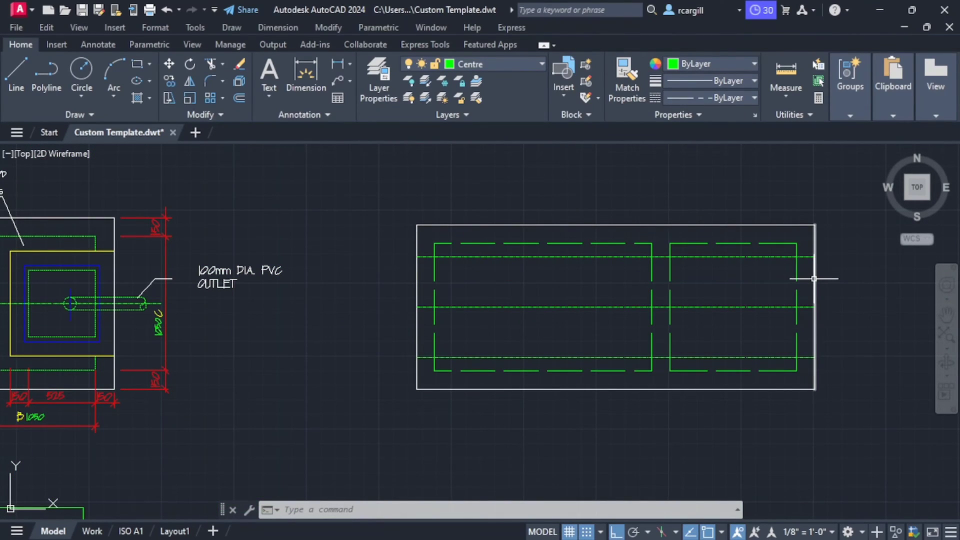
pyautogui.scroll(-2, 813, 278)
pyautogui.moveTo(814, 278); pyautogui.dragTo(825, 273, button='middle')
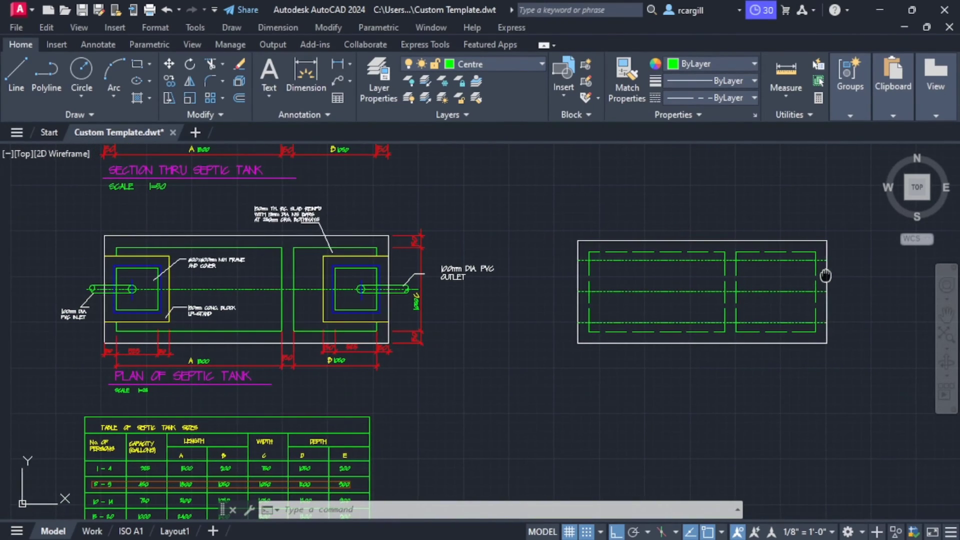
pyautogui.write('Off')
pyautogui.press('Return')
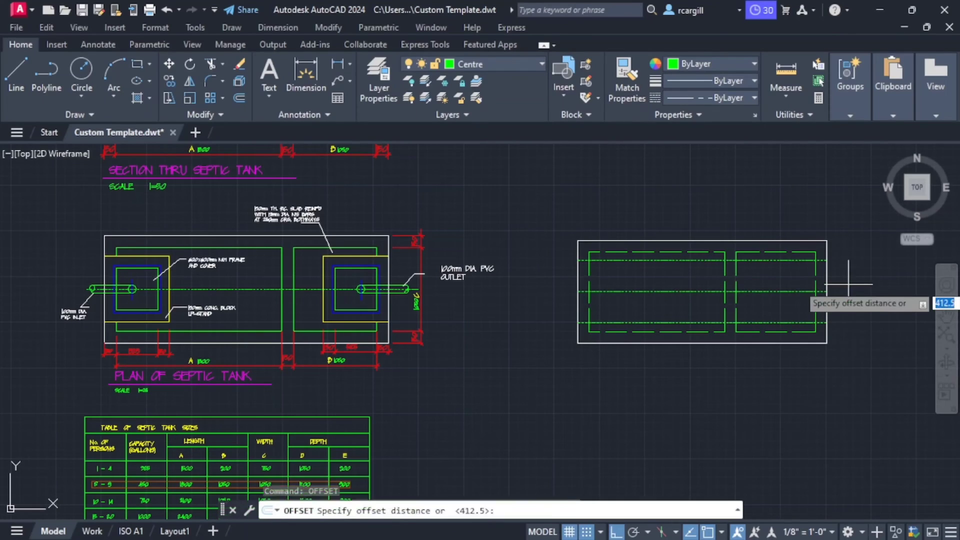
pyautogui.write('82')
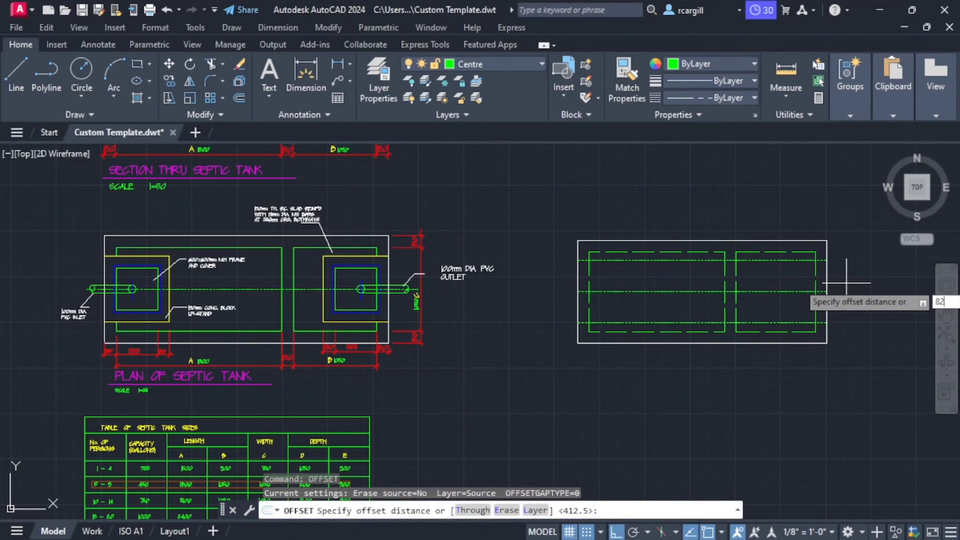
pyautogui.write('5')
pyautogui.press('Return')
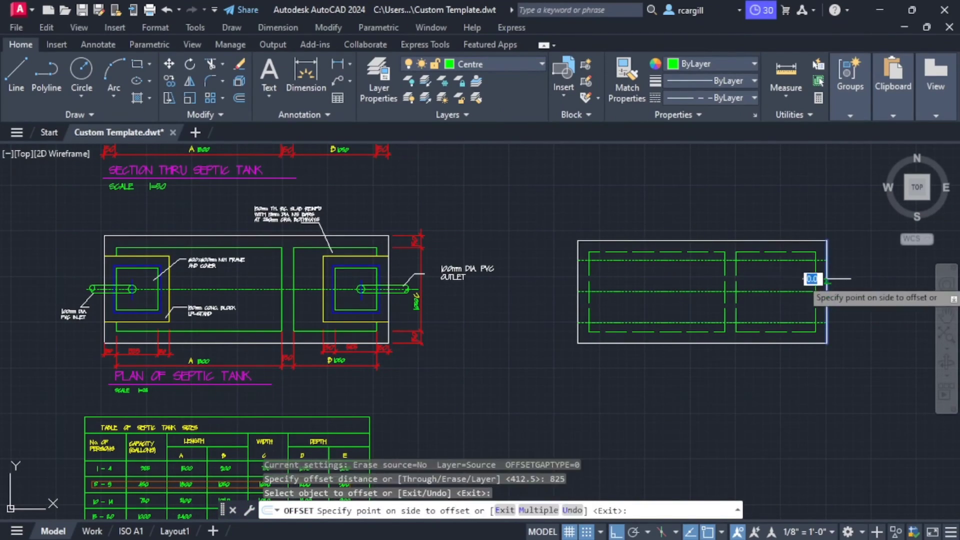
pyautogui.click(827, 280)
pyautogui.click(778, 321)
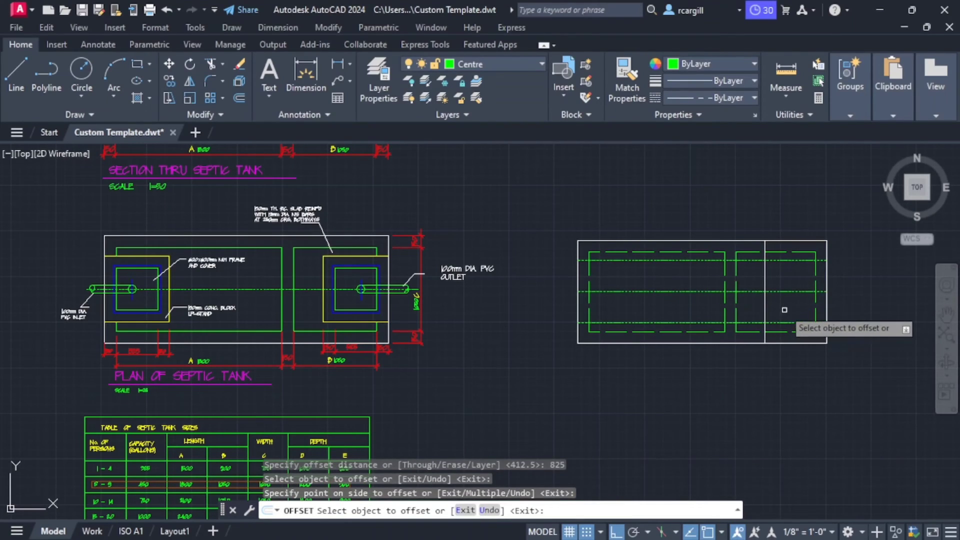
pyautogui.press('Escape')
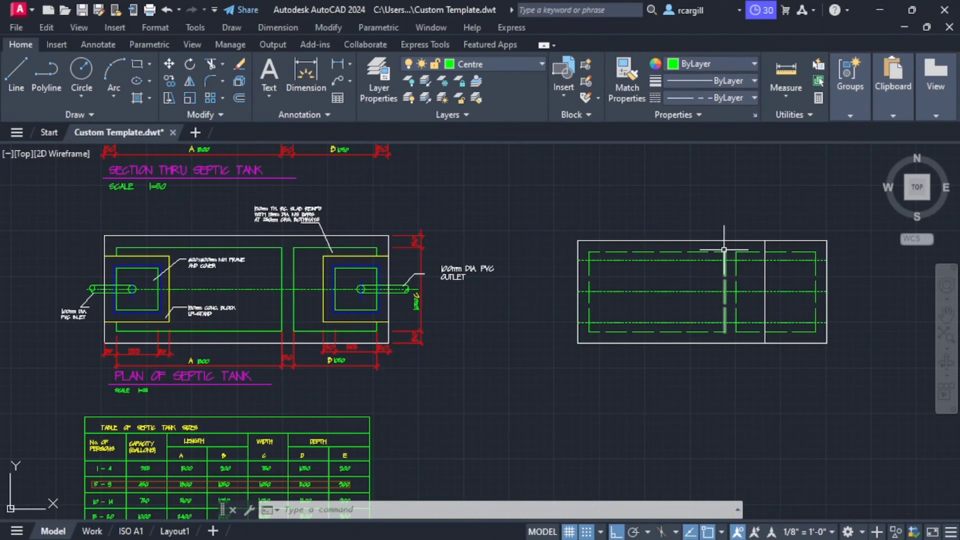
# Trim the three horizontal lines between the smaller chamber's left side and the new vertical up-stand line.
pyautogui.write('tr')
pyautogui.press('Return')
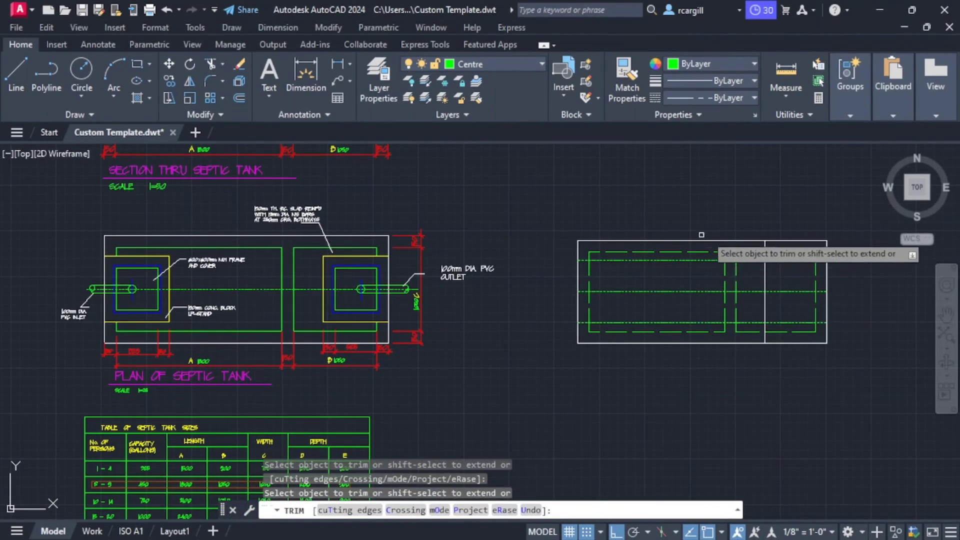
pyautogui.scroll(2, 803, 262)
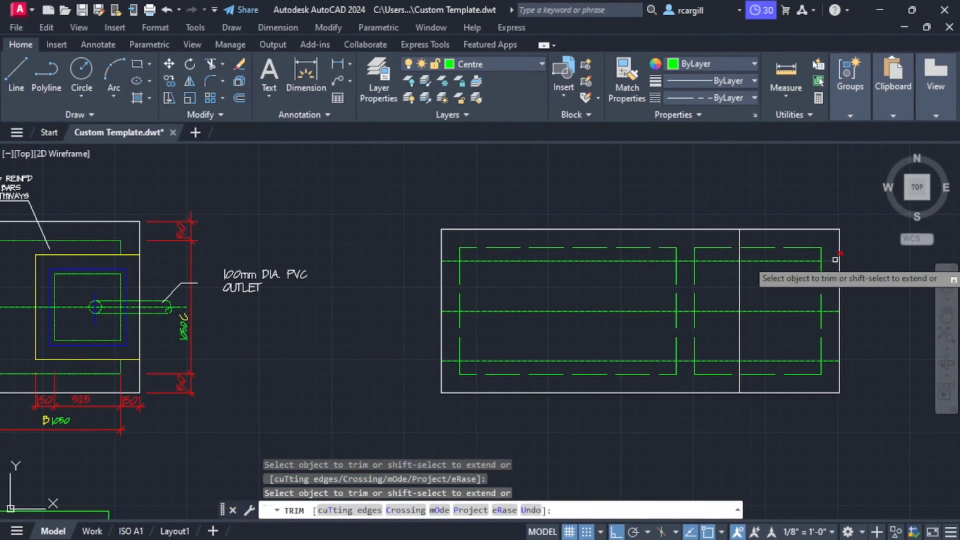
pyautogui.click(701, 259)
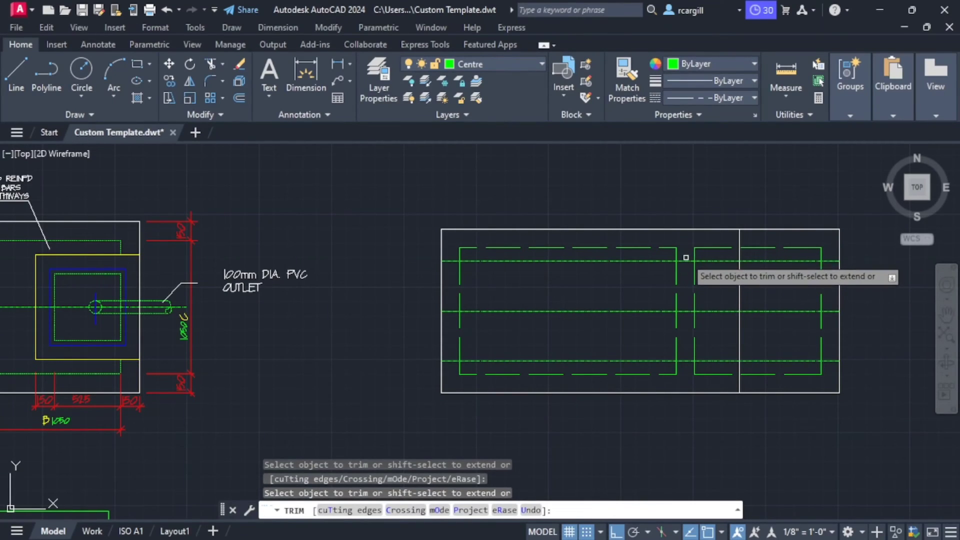
pyautogui.click(716, 257)
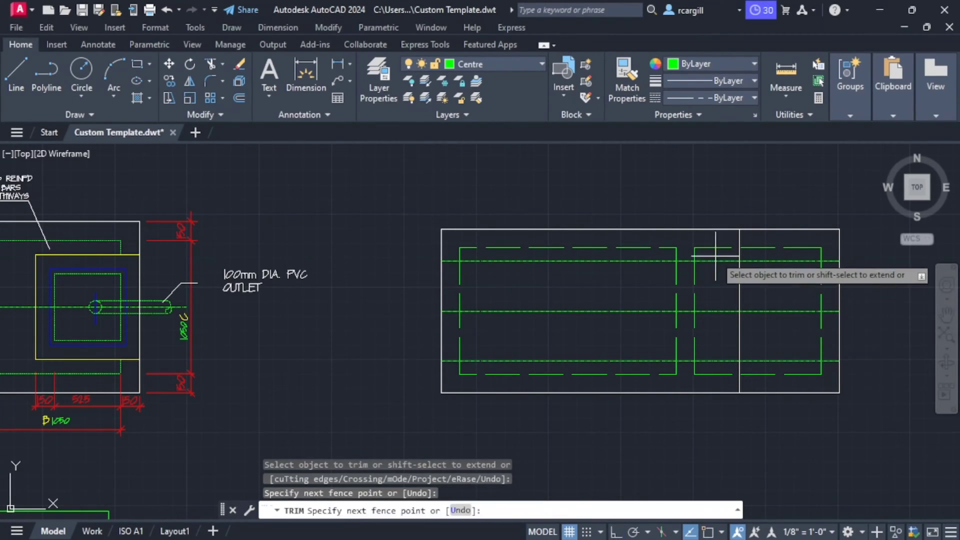
pyautogui.click(712, 363)
pyautogui.press('Return')
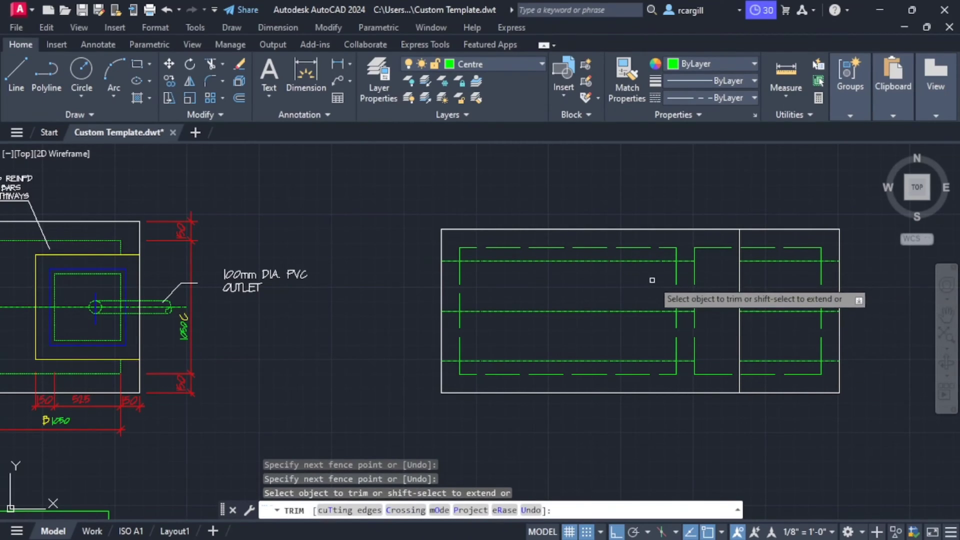
pyautogui.press('Return')
# Erase the upper and lower offset line remnants crossing the larger chamber.
pyautogui.click(638, 260)
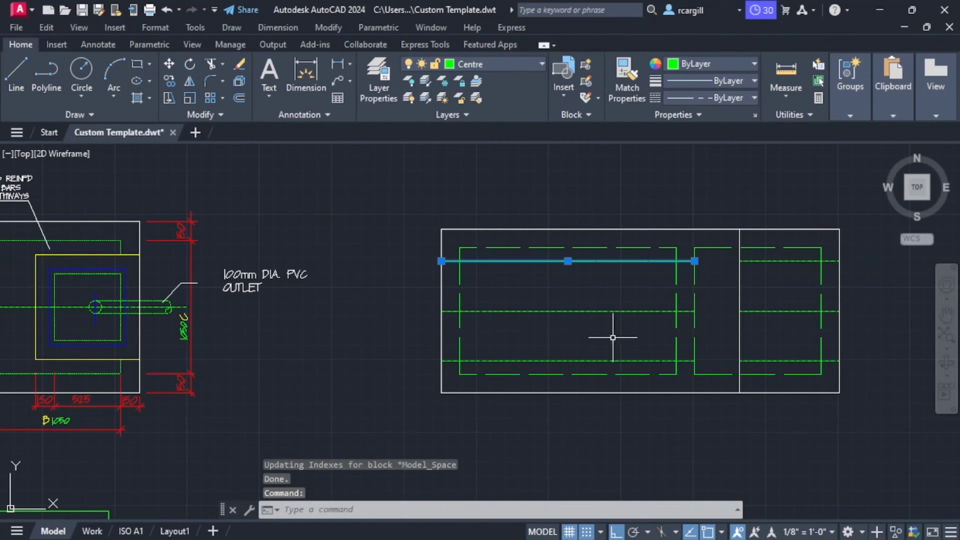
pyautogui.click(596, 360)
pyautogui.press('Delete')
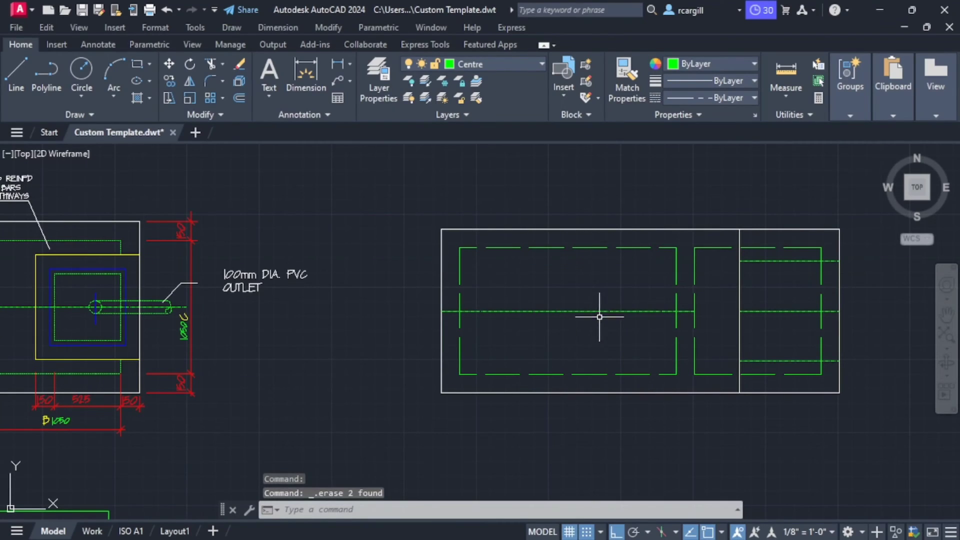
# Stretch the remaining centre line's right end to meet the vertical up-stand line.
pyautogui.click(606, 311)
pyautogui.click(694, 311)
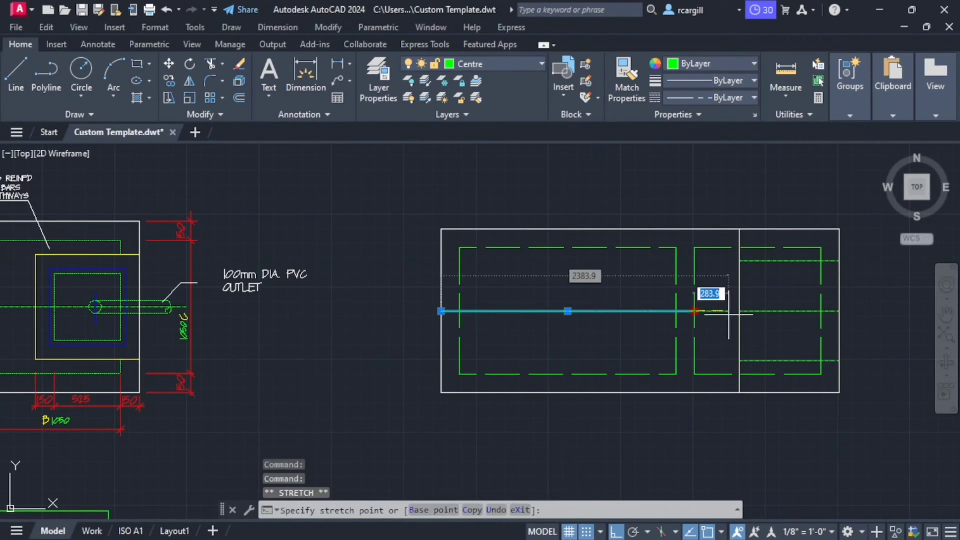
pyautogui.click(739, 311)
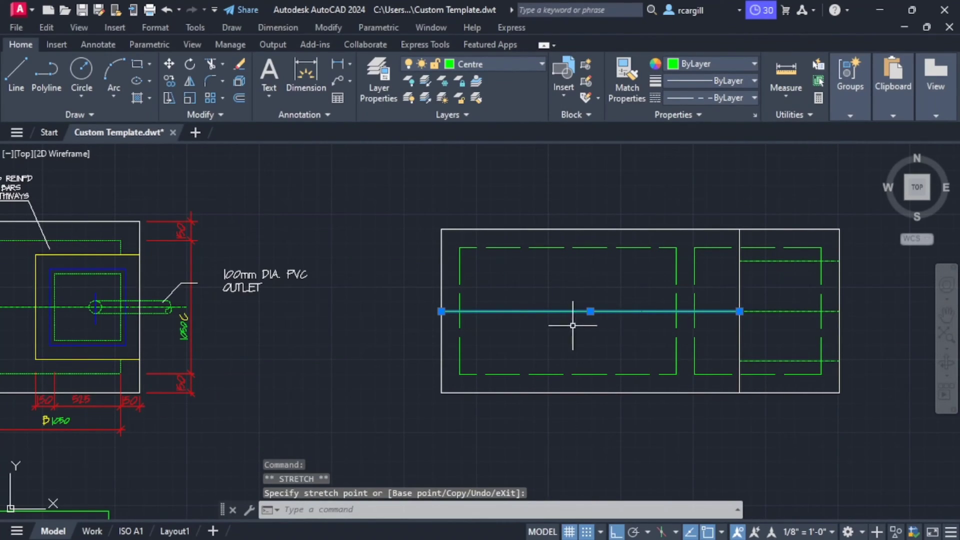
# Stretch both outer ends of the horizontal centre line beyond the tank's left and right outer walls.
pyautogui.click(441, 311)
pyautogui.click(394, 311)
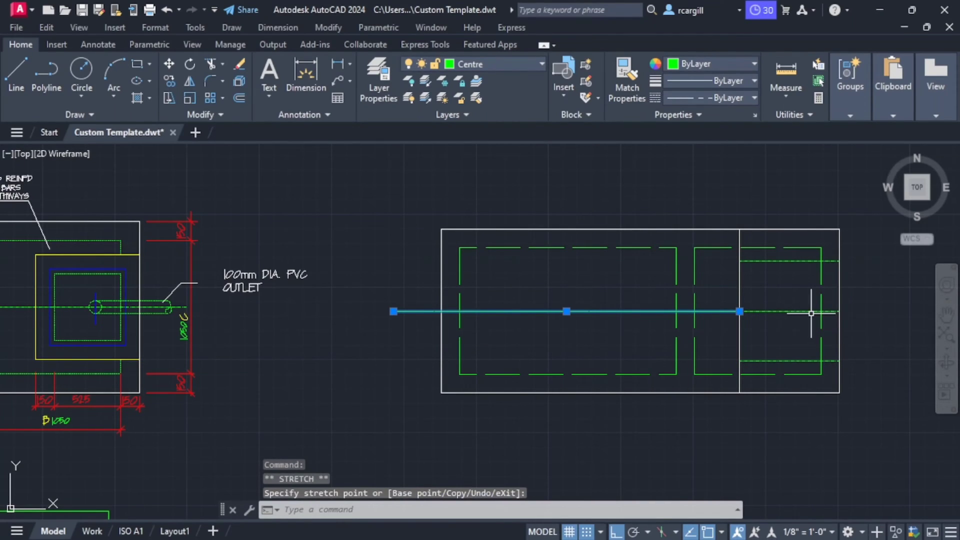
pyautogui.click(828, 311)
pyautogui.click(840, 311)
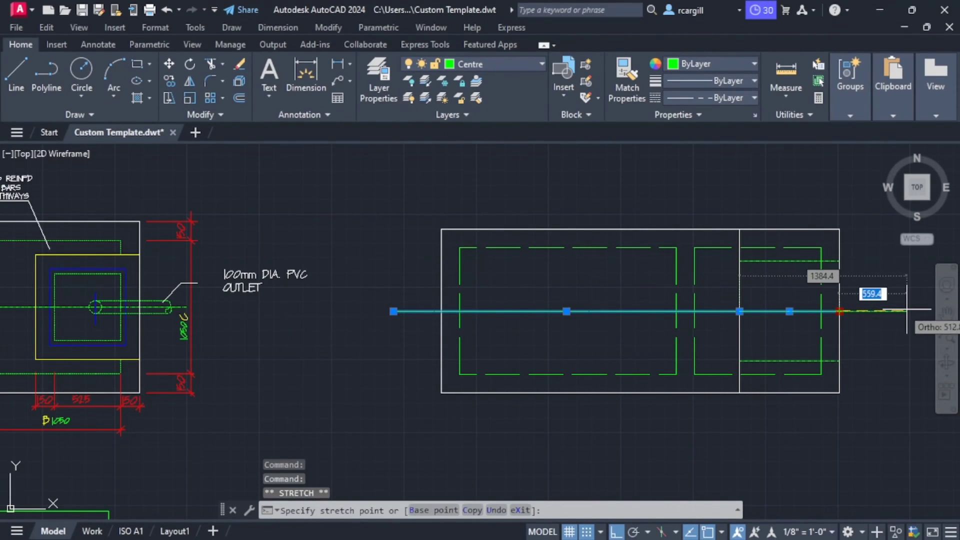
pyautogui.click(907, 311)
pyautogui.press('Escape')
# Trim the vertical up-stand line above and below the two horizontal up-stand lines of the outlet manhole.
pyautogui.moveTo(843, 280); pyautogui.dragTo(782, 299, button='middle')
pyautogui.moveTo(693, 322); pyautogui.dragTo(744, 266, button='middle')
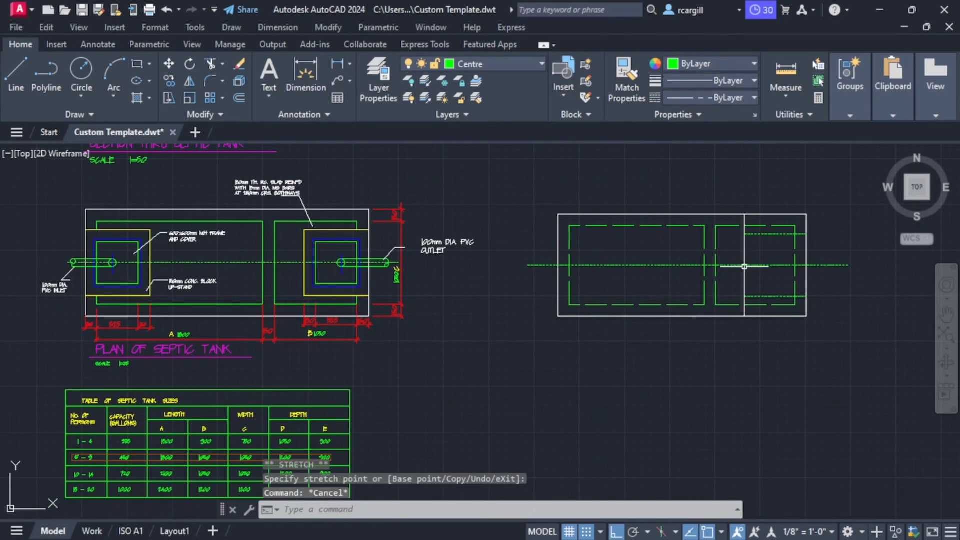
pyautogui.write('tr')
pyautogui.press('Return')
pyautogui.scroll(2, 744, 218)
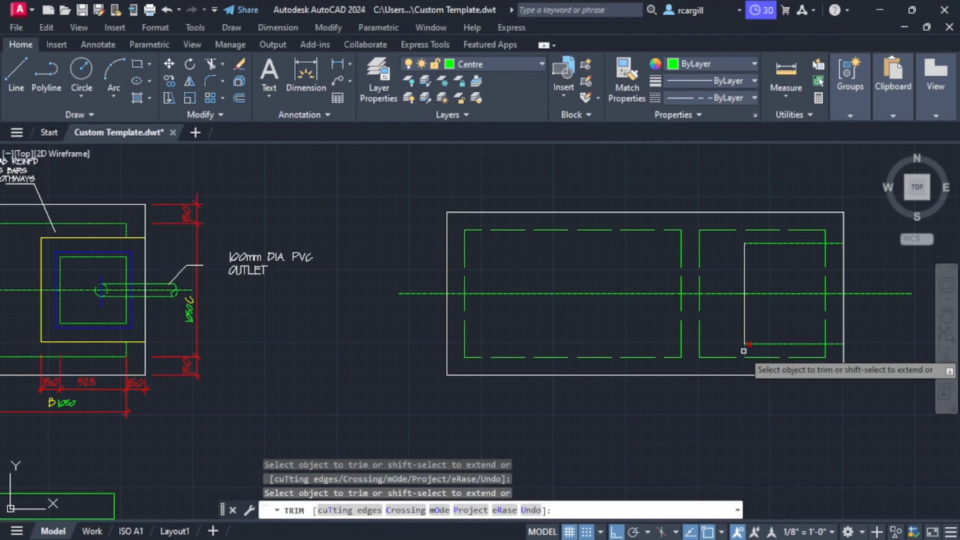
pyautogui.press('Escape')
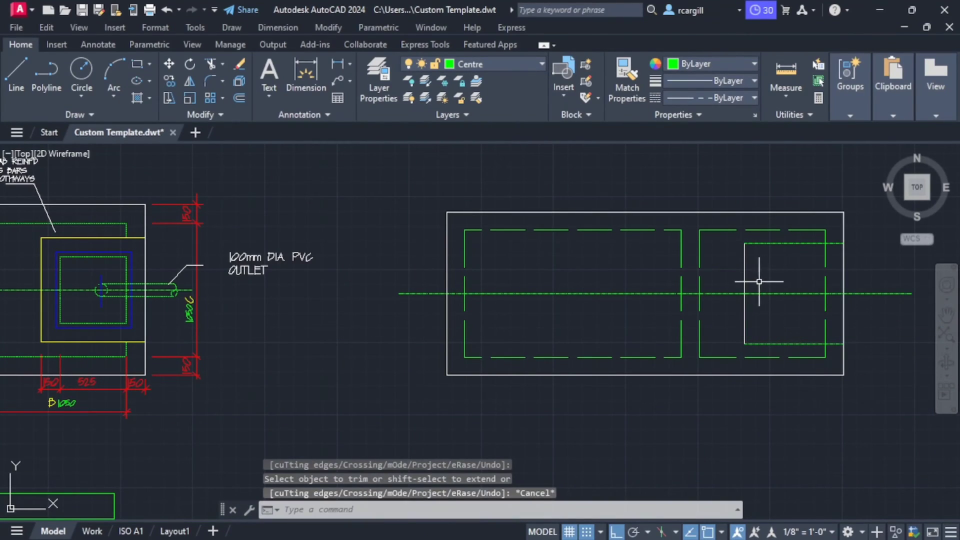
# Move the three outlet manhole up-stand lines to the text layer.
pyautogui.click(745, 275)
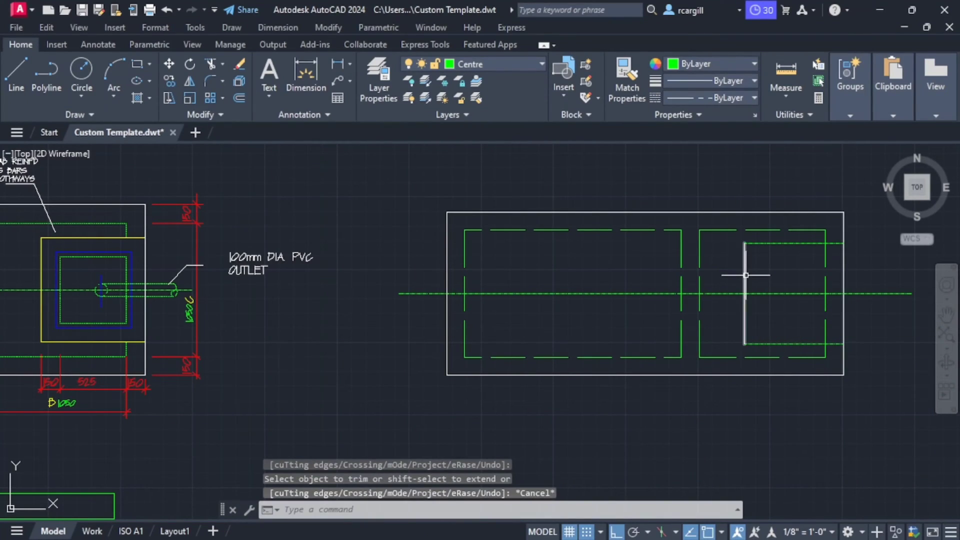
pyautogui.click(793, 244)
pyautogui.click(793, 344)
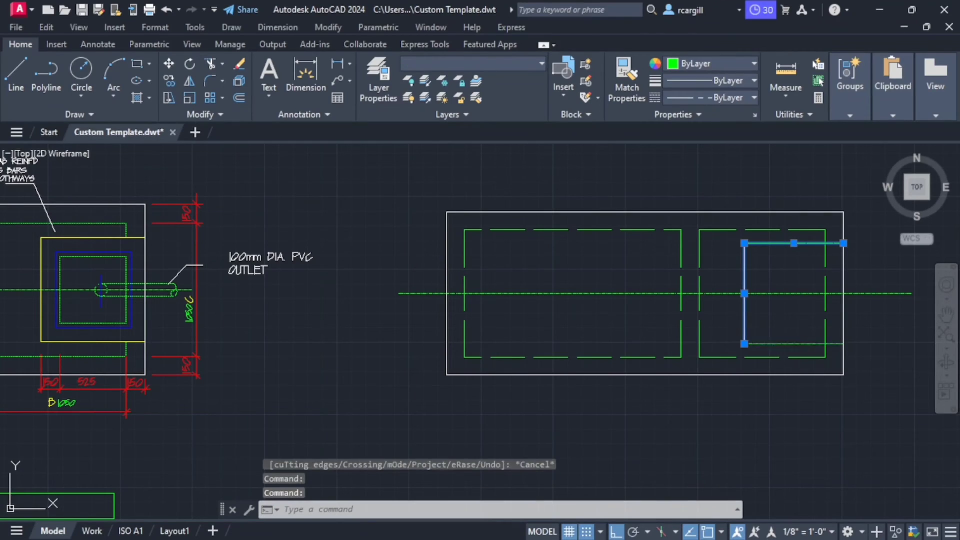
pyautogui.click(513, 64)
pyautogui.scroll(-8, 487, 263)
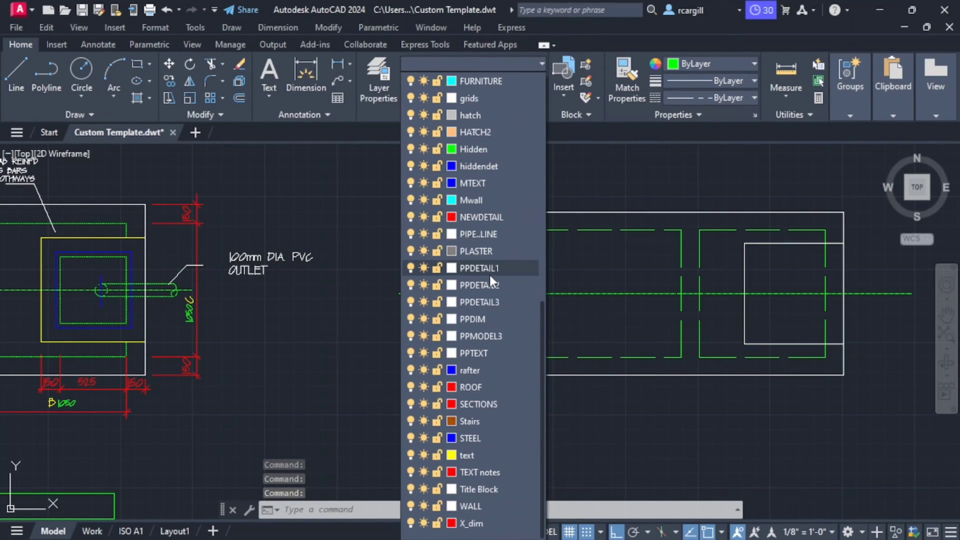
pyautogui.click(470, 454)
pyautogui.press('Escape')
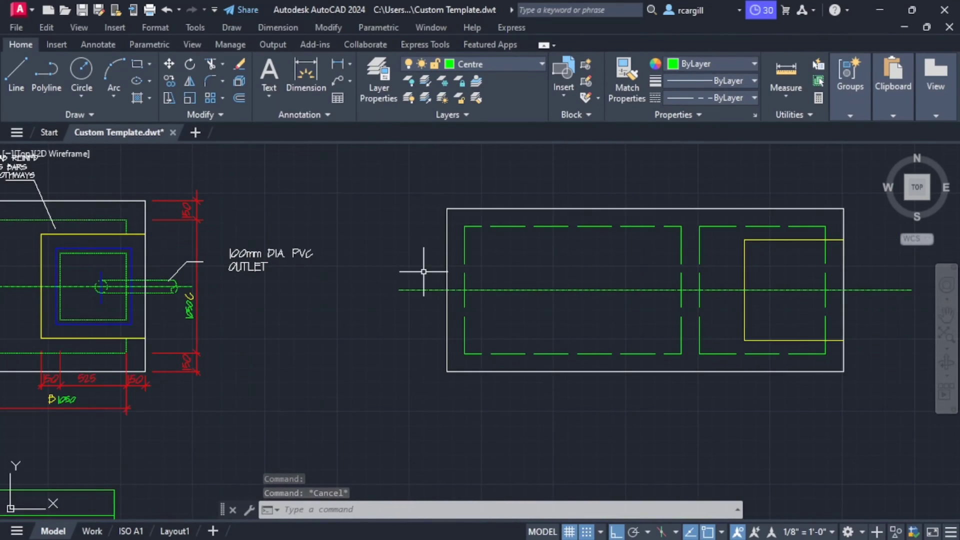
# Examine the reference plan's manholes, including the frame outline, inner opening, and the notes on frame and cover size.
pyautogui.moveTo(565, 290)
pyautogui.mouseDown(button='middle')
pyautogui.moveTo(739, 298)
pyautogui.moveTo(729, 296)
pyautogui.mouseUp(button='middle')
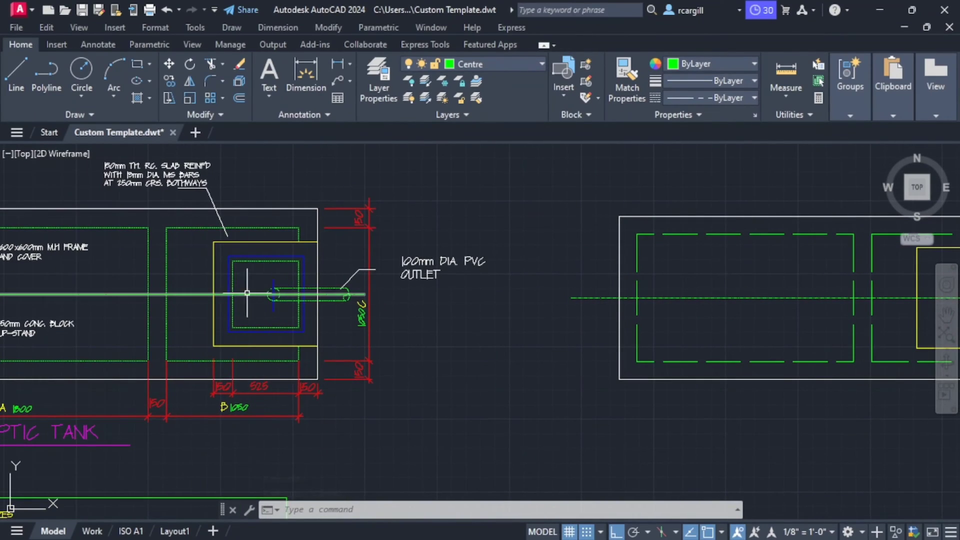
pyautogui.scroll(4, 255, 290)
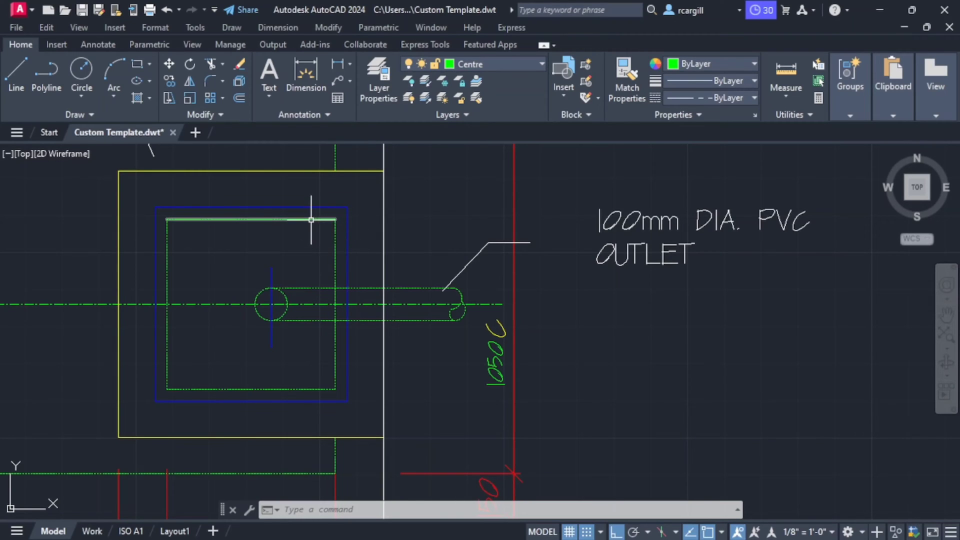
pyautogui.scroll(-2, 380, 283)
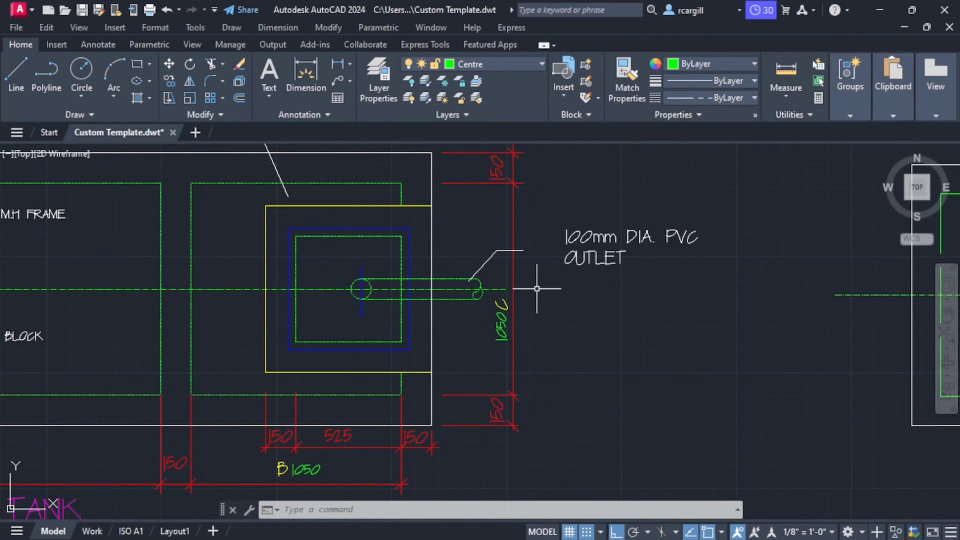
pyautogui.scroll(-2, 540, 283)
pyautogui.moveTo(540, 283); pyautogui.dragTo(340, 249, button='middle')
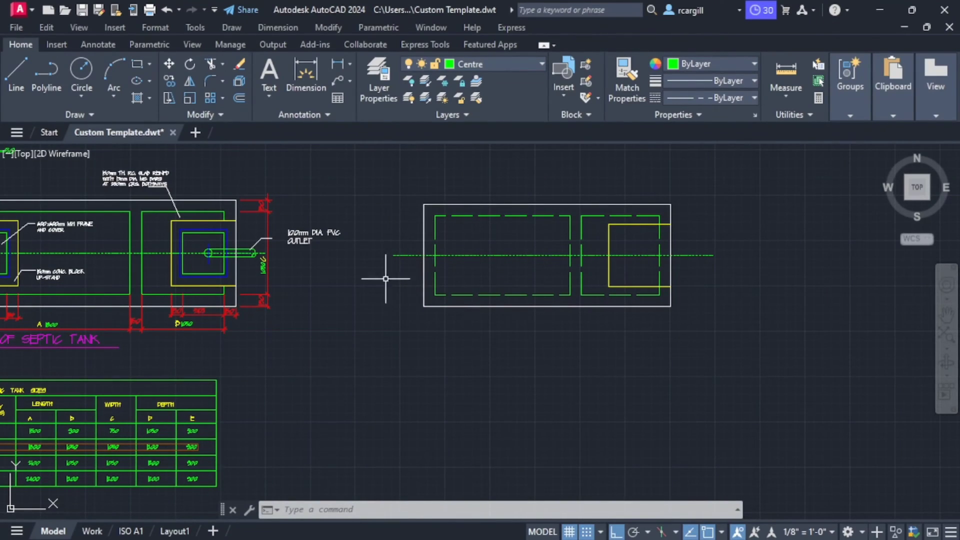
pyautogui.scroll(3, 224, 245)
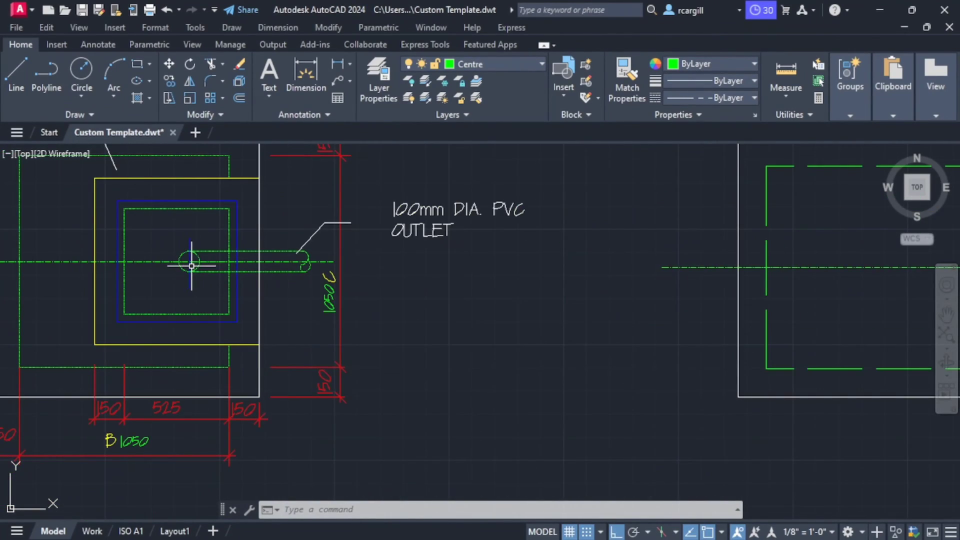
pyautogui.scroll(-2, 190, 262)
pyautogui.moveTo(158, 163)
pyautogui.mouseDown(button='middle')
pyautogui.moveTo(268, 202)
pyautogui.moveTo(274, 214)
pyautogui.mouseUp(button='middle')
pyautogui.scroll(2, 274, 214)
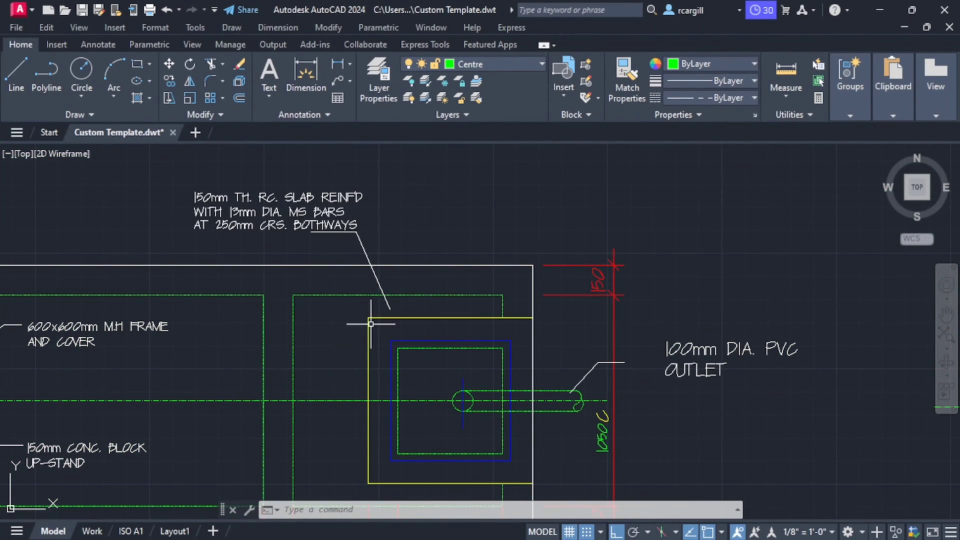
pyautogui.scroll(2, 428, 325)
pyautogui.scroll(-2, 325, 299)
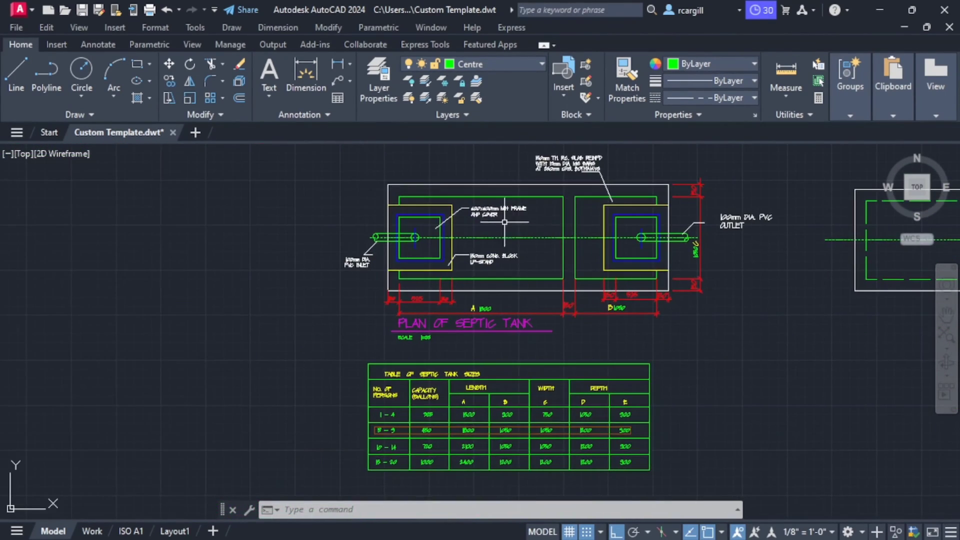
pyautogui.scroll(2, 500, 215)
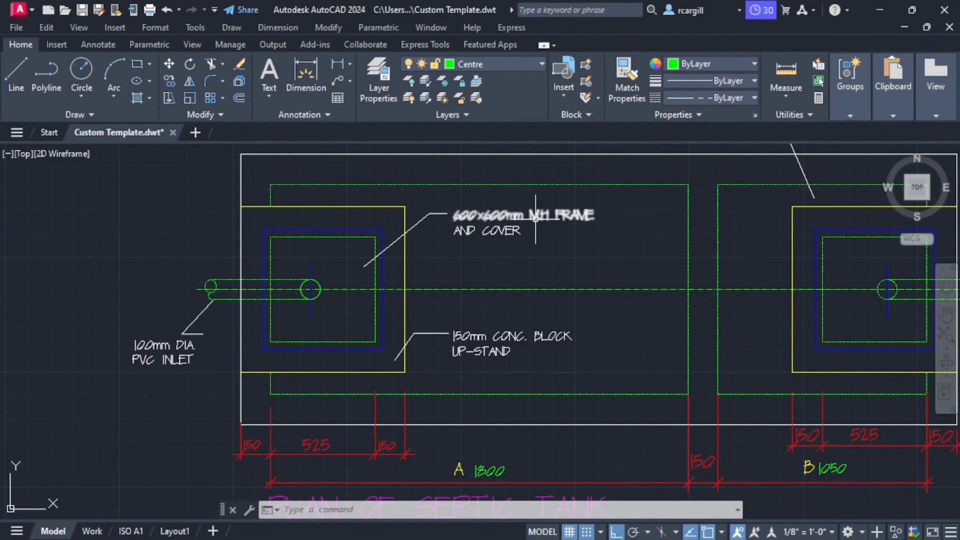
pyautogui.scroll(2, 385, 258)
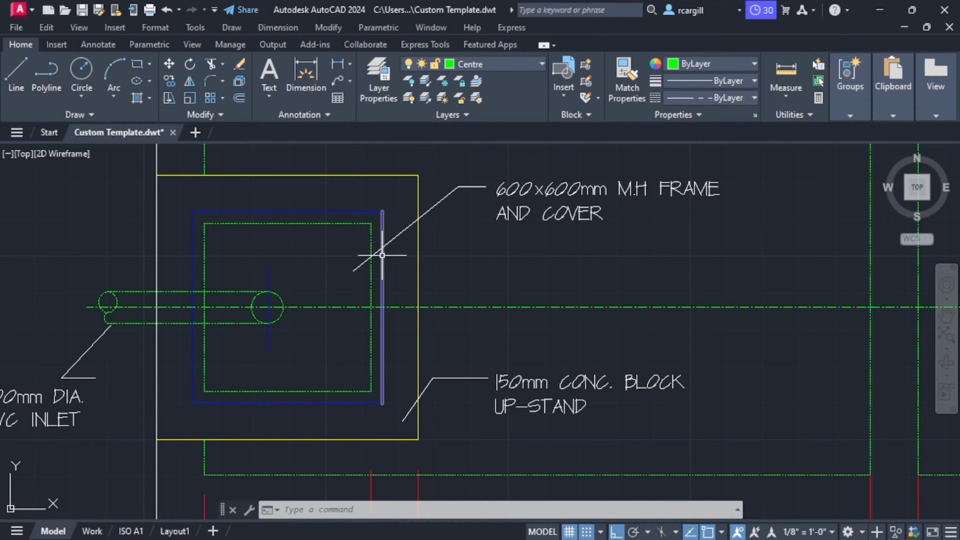
pyautogui.scroll(-6, 443, 269)
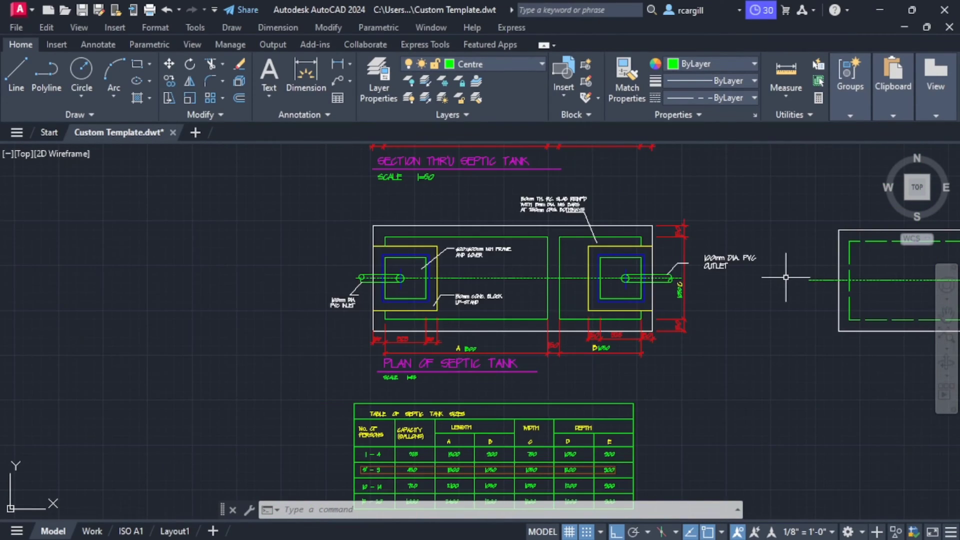
# Offset the right outer wall line 412.5 mm inward to mark the outlet manhole's vertical centre line.
pyautogui.moveTo(799, 268); pyautogui.dragTo(765, 257, button='middle')
pyautogui.scroll(3, 639, 250)
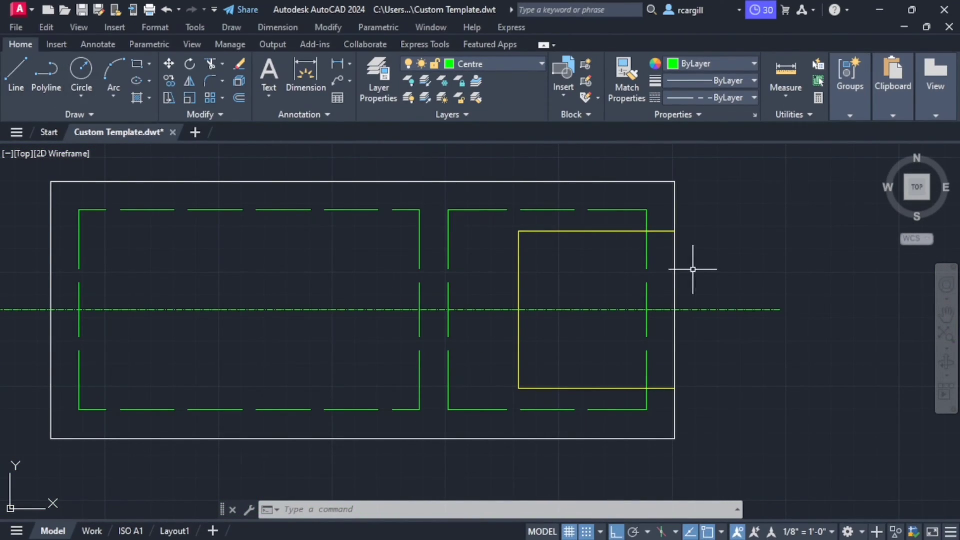
pyautogui.scroll(-3, 694, 265)
pyautogui.moveTo(694, 269); pyautogui.dragTo(704, 266, button='middle')
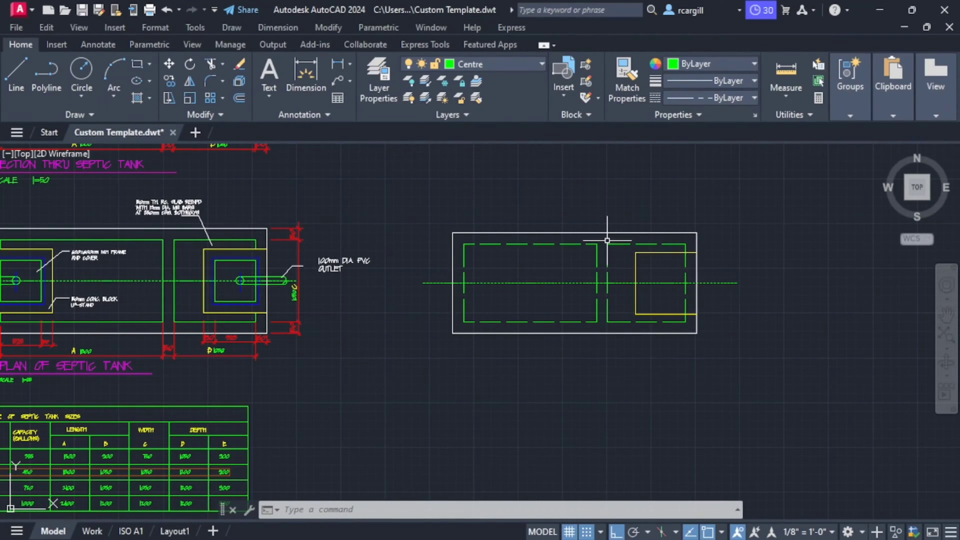
pyautogui.scroll(3, 700, 285)
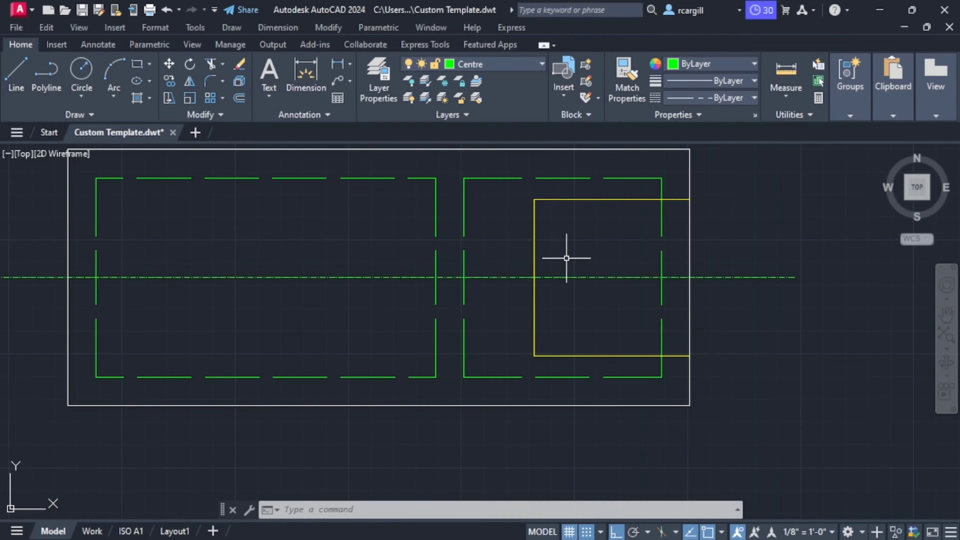
pyautogui.write('ff')
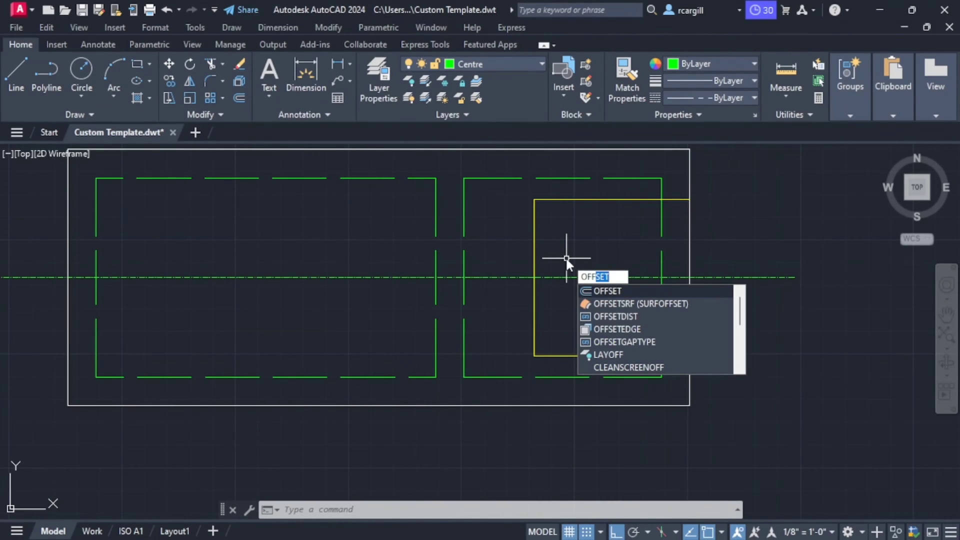
pyautogui.press('Return')
pyautogui.write('4')
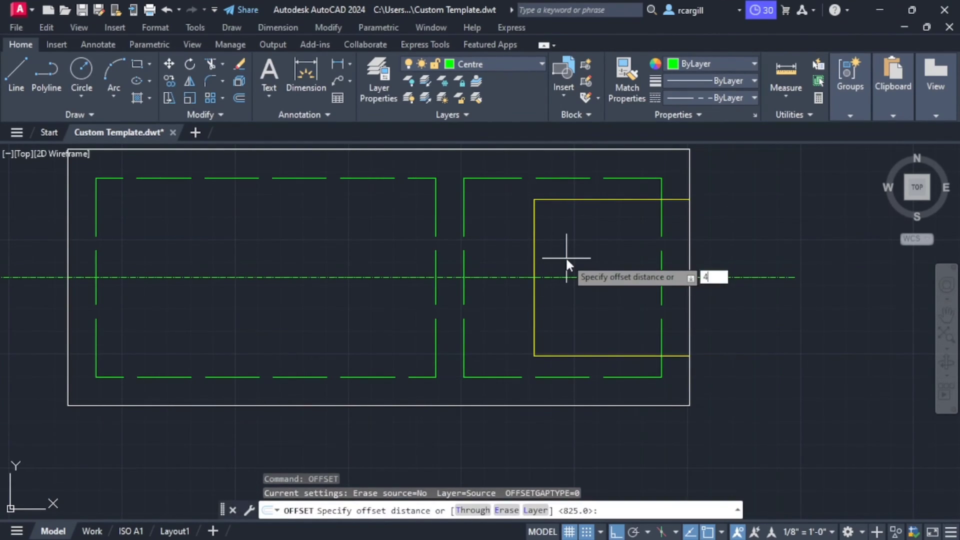
pyautogui.write('12.5')
pyautogui.press('Return')
pyautogui.click(689, 260)
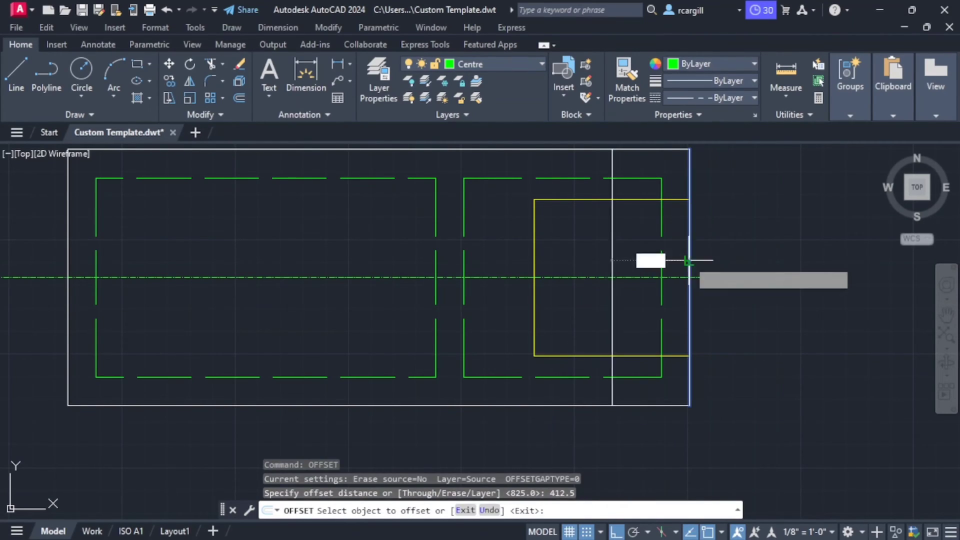
pyautogui.click(635, 280)
pyautogui.press('Escape')
pyautogui.press('Escape')
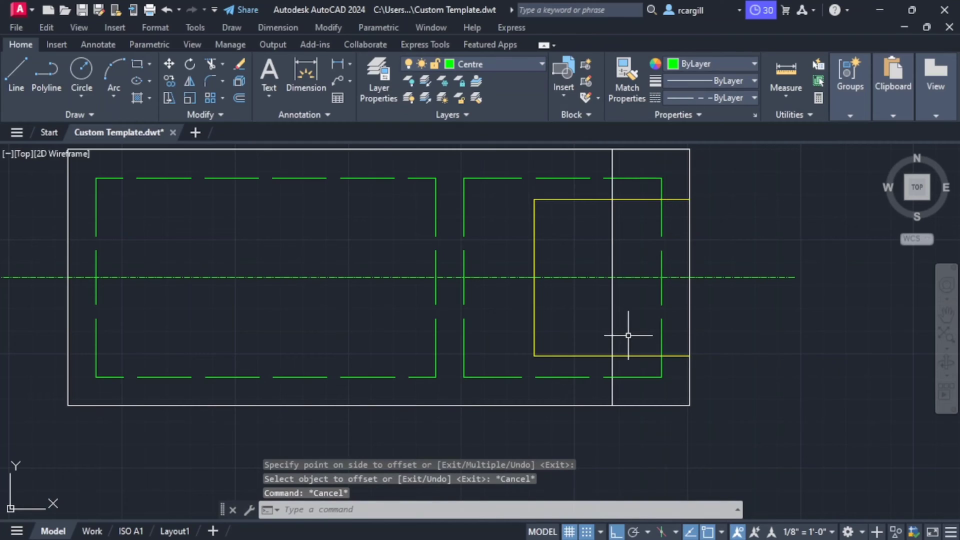
# Offset the centre line segment through the outlet manhole 300 mm upward and downward for the manhole frame's horizontal edges.
pyautogui.write('offset')
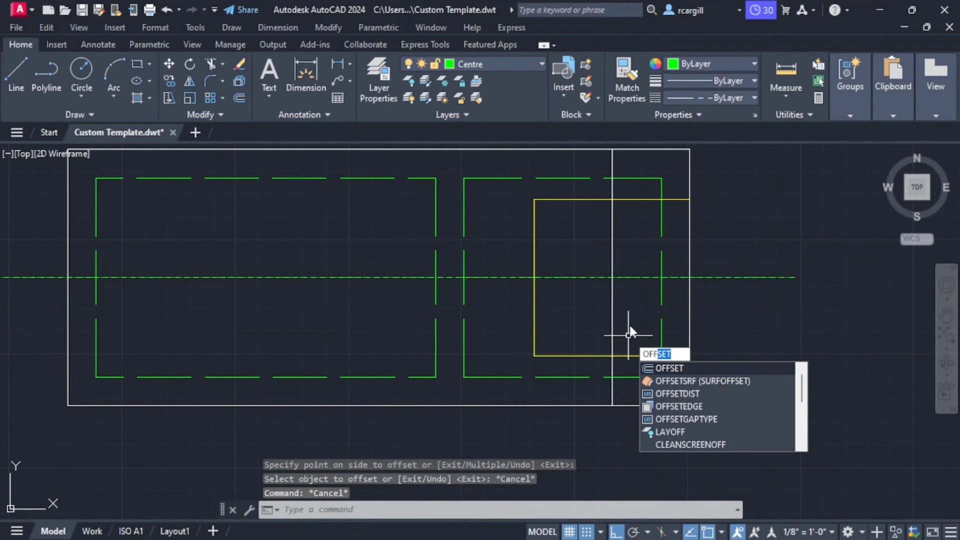
pyautogui.press('Return')
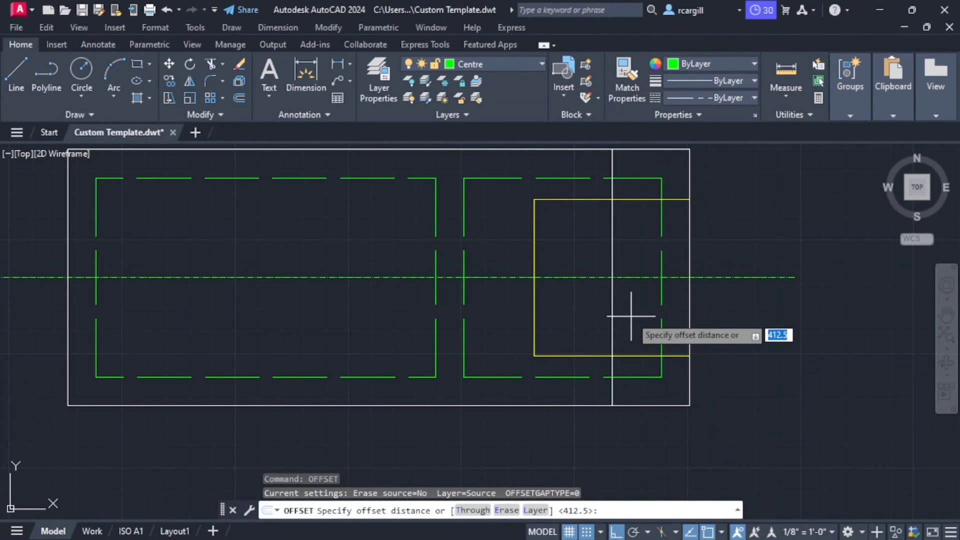
pyautogui.write('300')
pyautogui.press('Return')
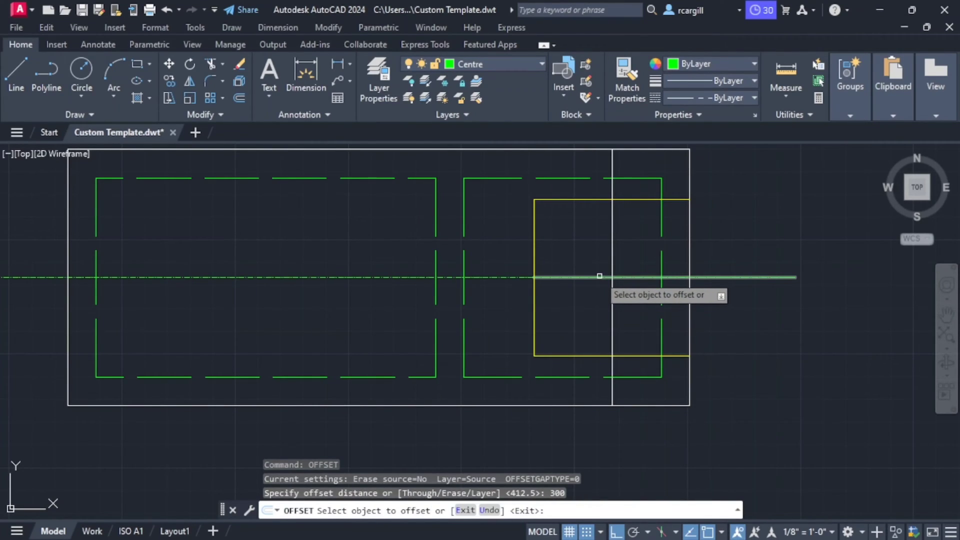
pyautogui.click(595, 279)
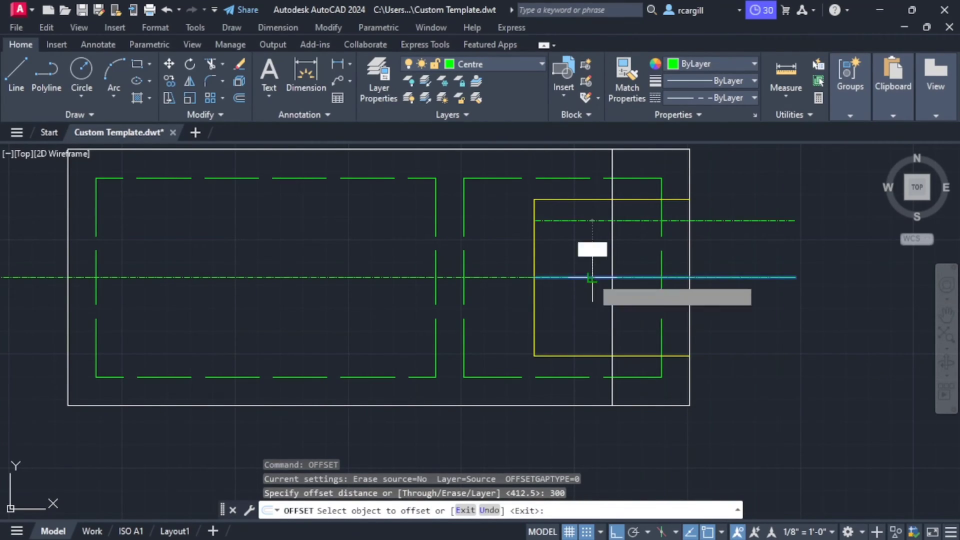
pyautogui.click(590, 237)
pyautogui.click(579, 278)
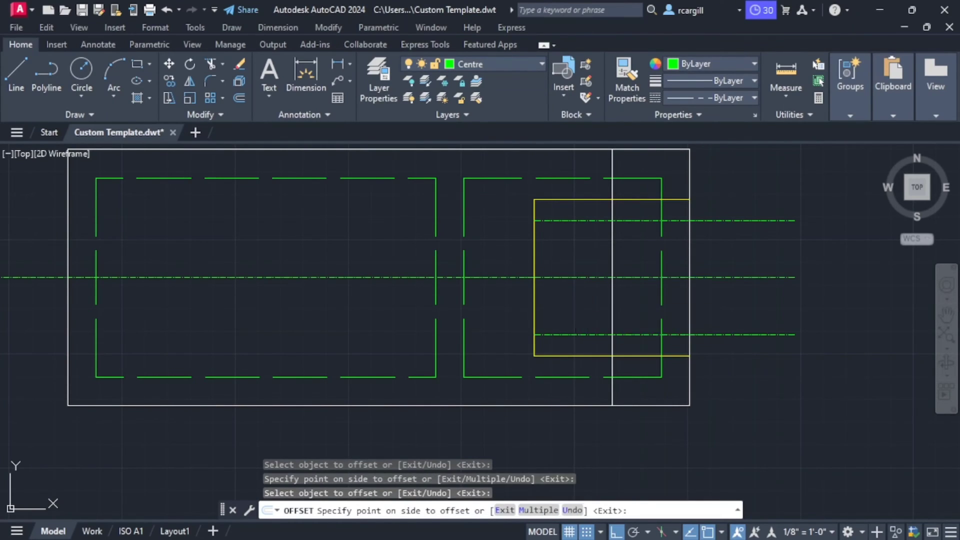
pyautogui.click(600, 300)
# Offset the outlet manhole's vertical centre line 300 mm to each side for the frame's vertical edges.
pyautogui.click(613, 263)
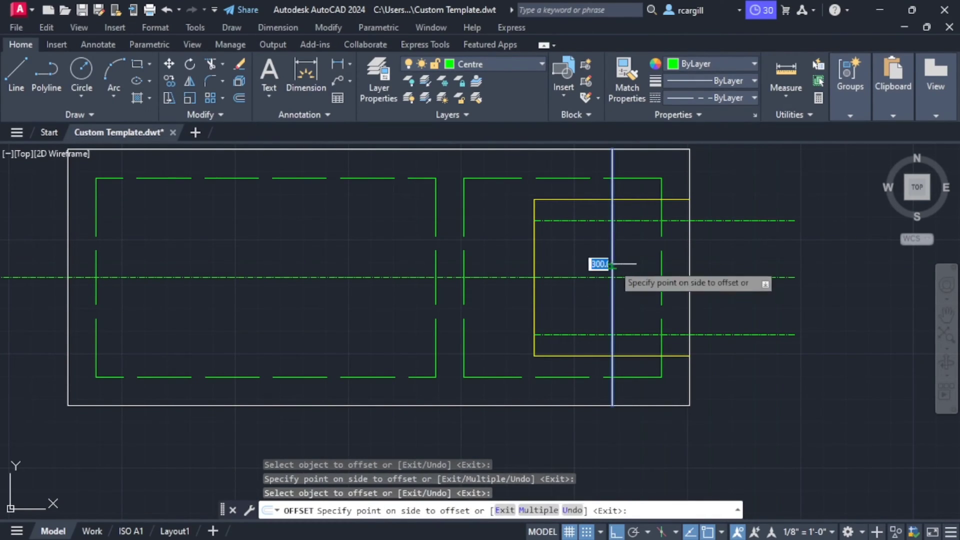
pyautogui.click(580, 266)
pyautogui.click(613, 258)
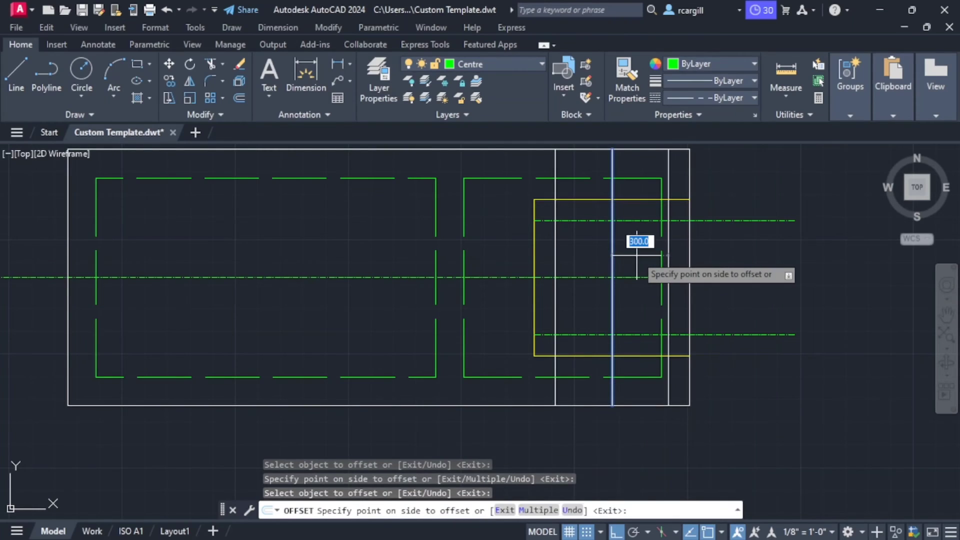
pyautogui.click(634, 252)
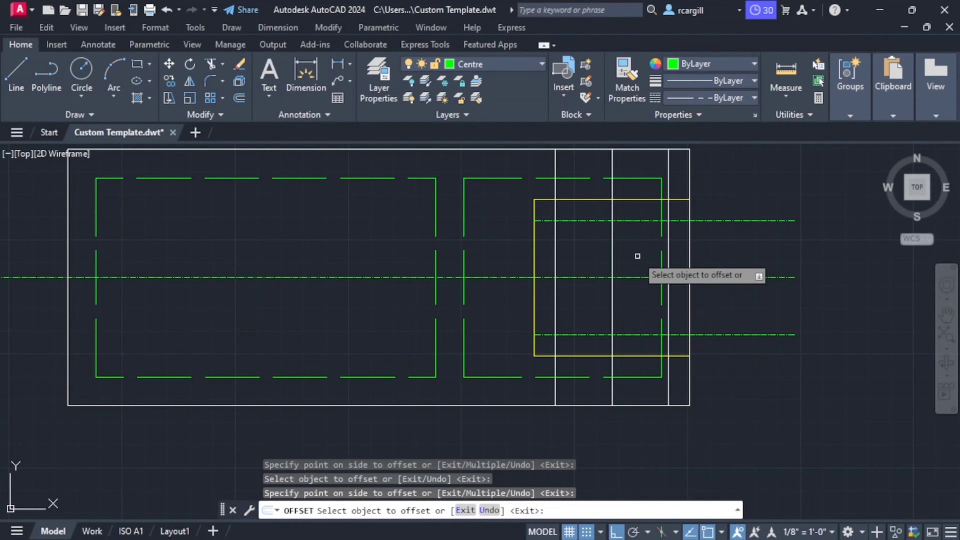
pyautogui.press('Escape')
pyautogui.scroll(-4, 603, 263)
pyautogui.scroll(1, 500, 242)
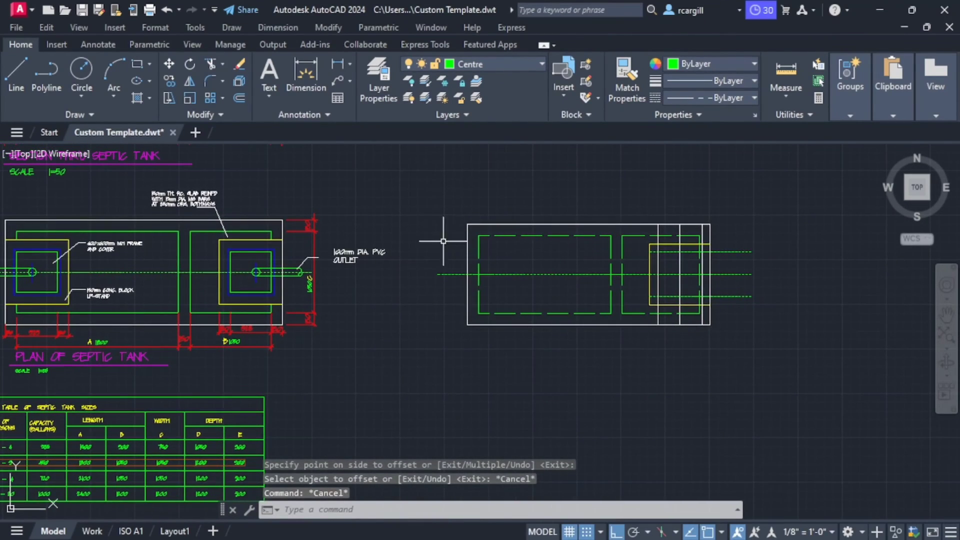
# Trim the outlet manhole frame's upper and lower edges between its right vertical edge and the tank's outer wall.
pyautogui.scroll(2, 327, 262)
pyautogui.scroll(-2, 736, 255)
pyautogui.scroll(2, 780, 252)
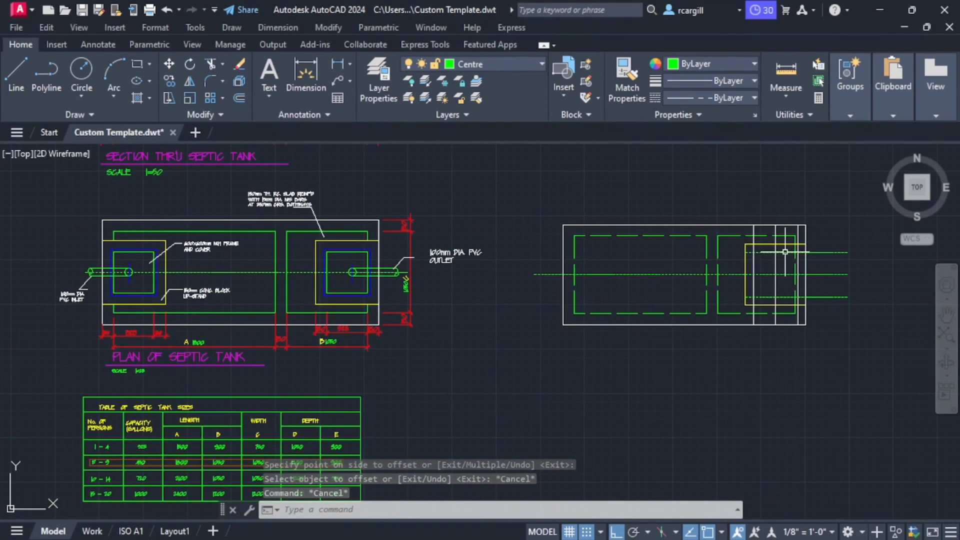
pyautogui.write('t')
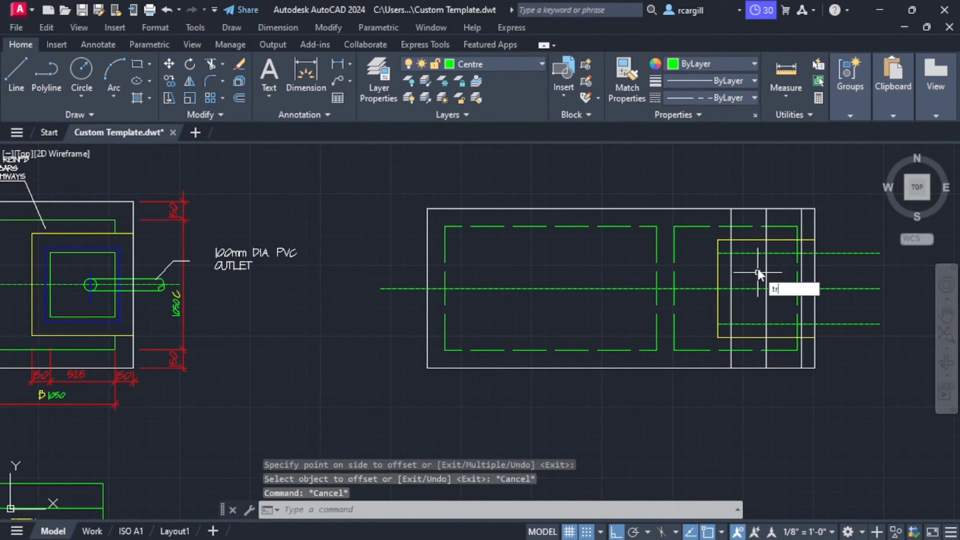
pyautogui.write('r')
pyautogui.press('Return')
pyautogui.scroll(2, 800, 265)
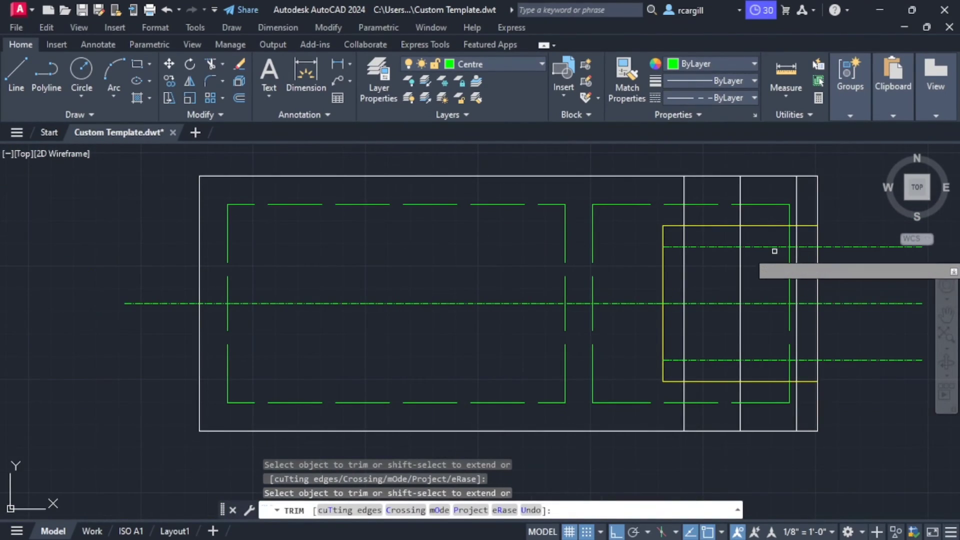
pyautogui.scroll(2, 791, 241)
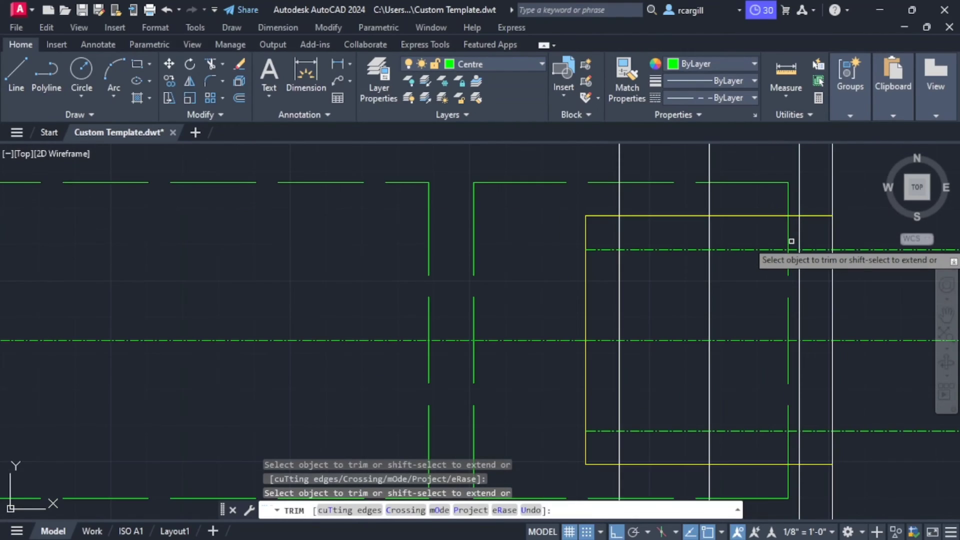
pyautogui.click(810, 250)
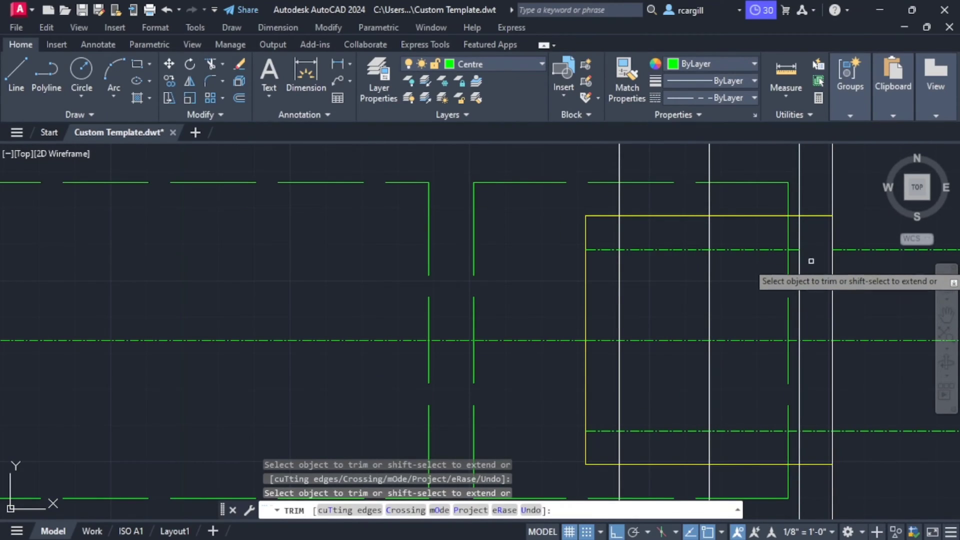
pyautogui.scroll(-2, 811, 261)
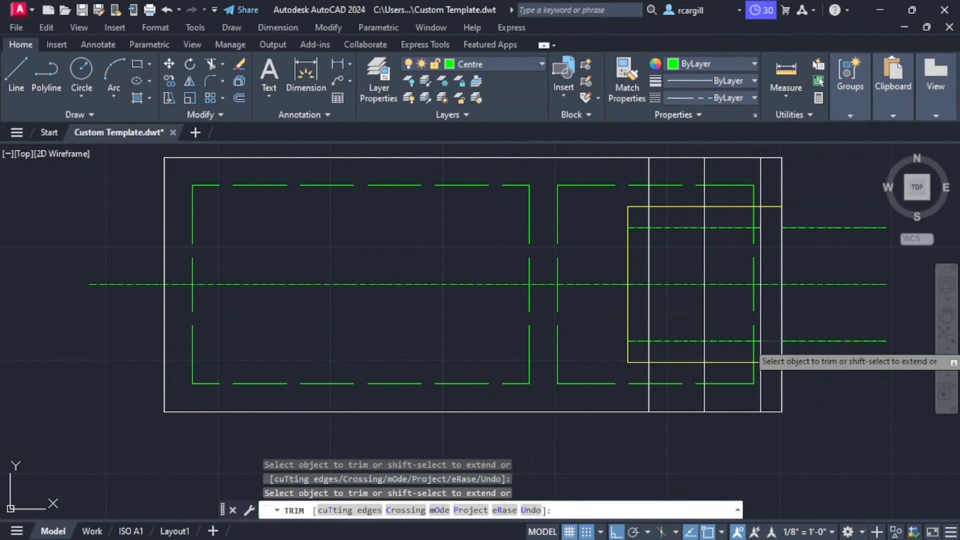
# Trim the manhole's three vertical lines between the frame's lower edge and the yellow up-stand's lower line.
pyautogui.moveTo(748, 346); pyautogui.dragTo(705, 301, button='middle')
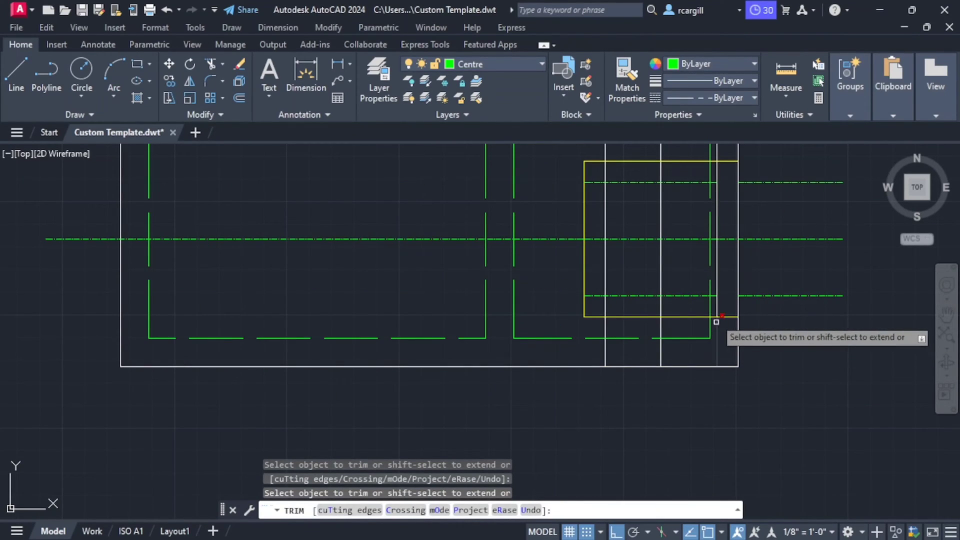
pyautogui.click(717, 304)
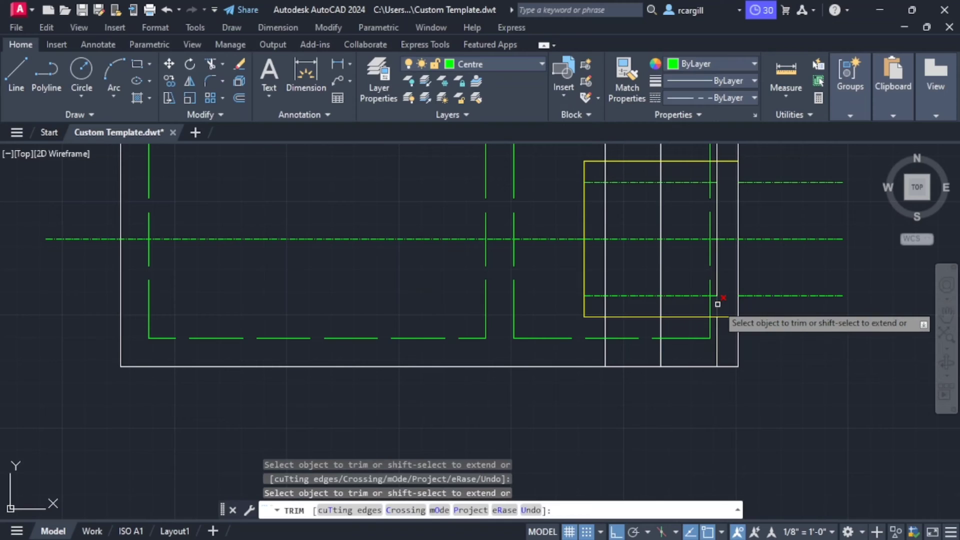
pyautogui.click(672, 306)
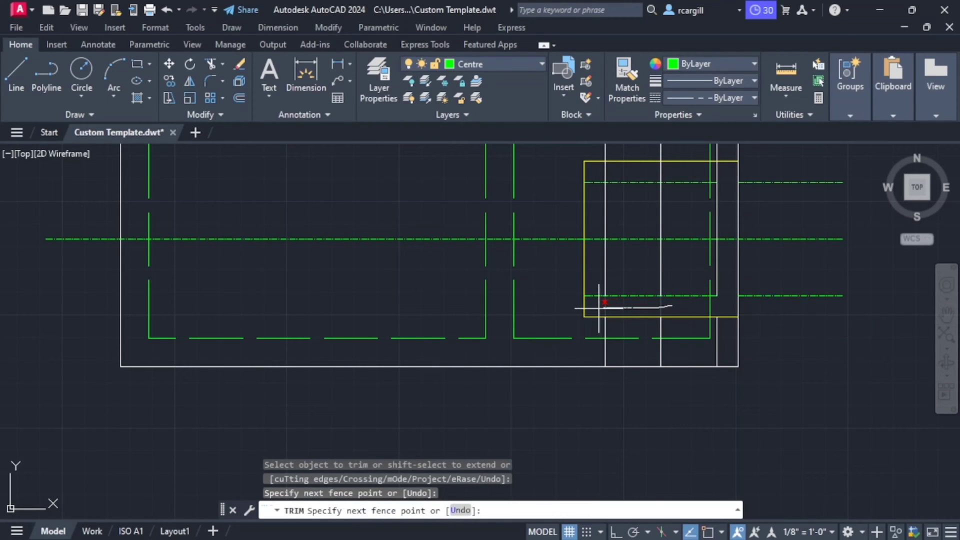
pyautogui.click(598, 307)
pyautogui.press('Return')
# Trim the manhole's three vertical lines between the frame's upper edge and the yellow up-stand's upper line.
pyautogui.scroll(4, 624, 302)
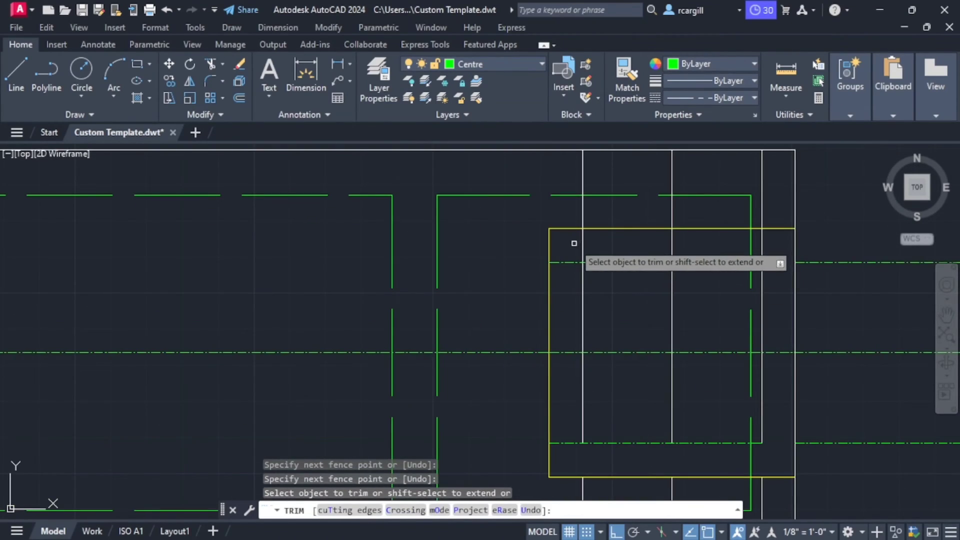
pyautogui.click(574, 243)
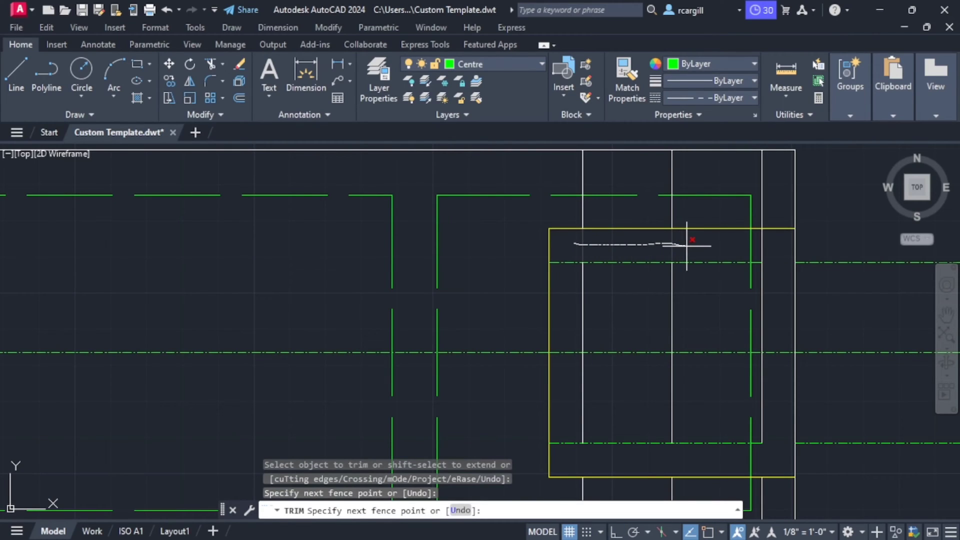
pyautogui.click(767, 243)
pyautogui.press('Return')
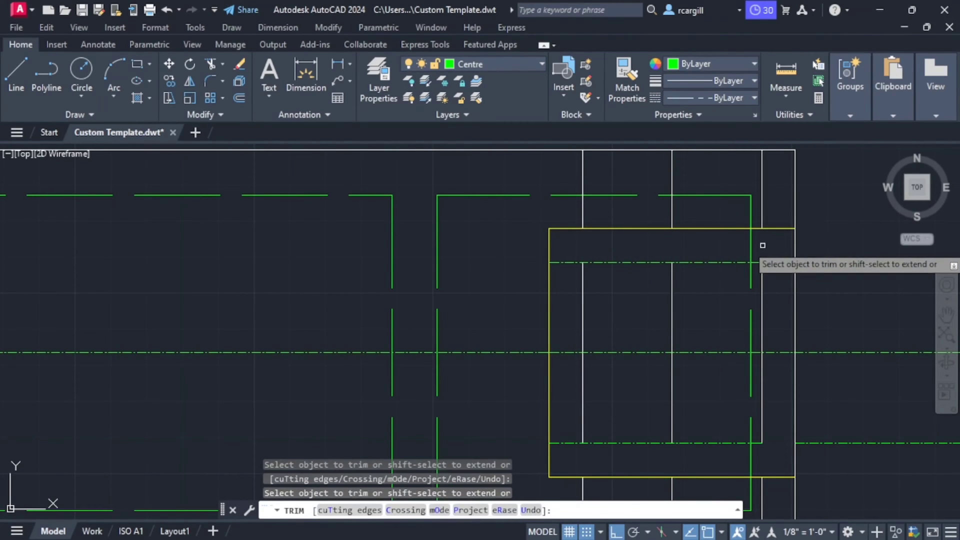
# Trim the ends of the frame's upper and lower edges that extend past its left vertical edge.
pyautogui.doubleClick(562, 440)
pyautogui.press('Return')
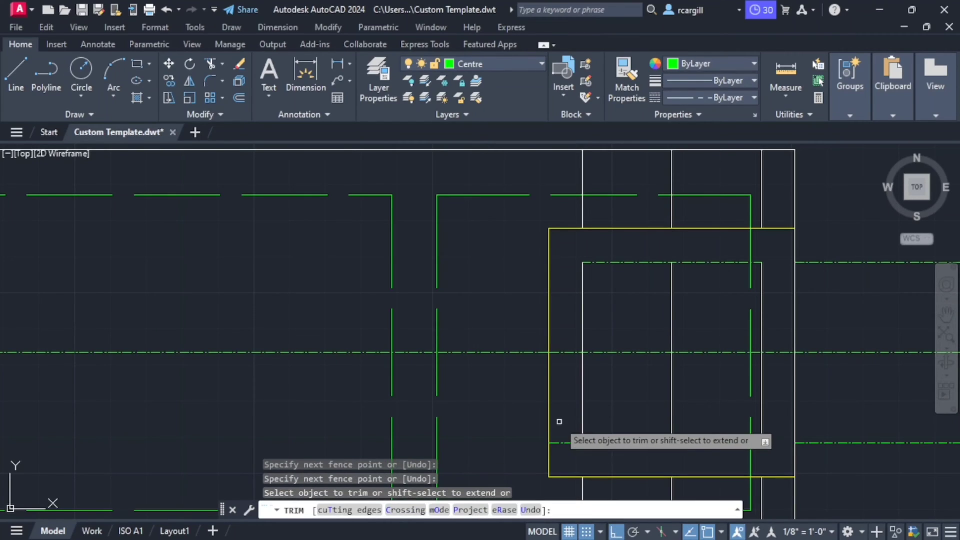
pyautogui.click(560, 441)
pyautogui.press('Escape')
pyautogui.press('Escape')
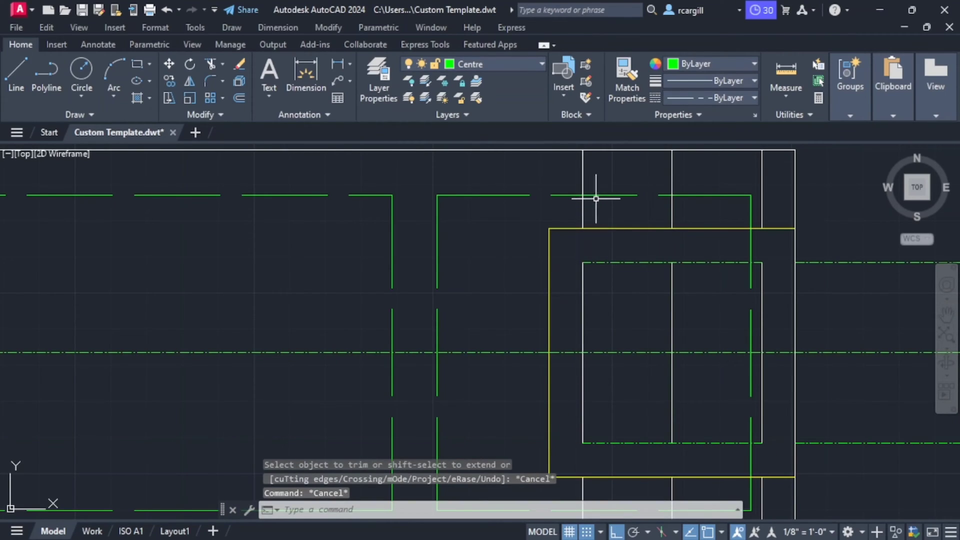
# Erase the six leftover vertical line segments above and below the outlet up-stand.
pyautogui.click(583, 187)
pyautogui.click(672, 169)
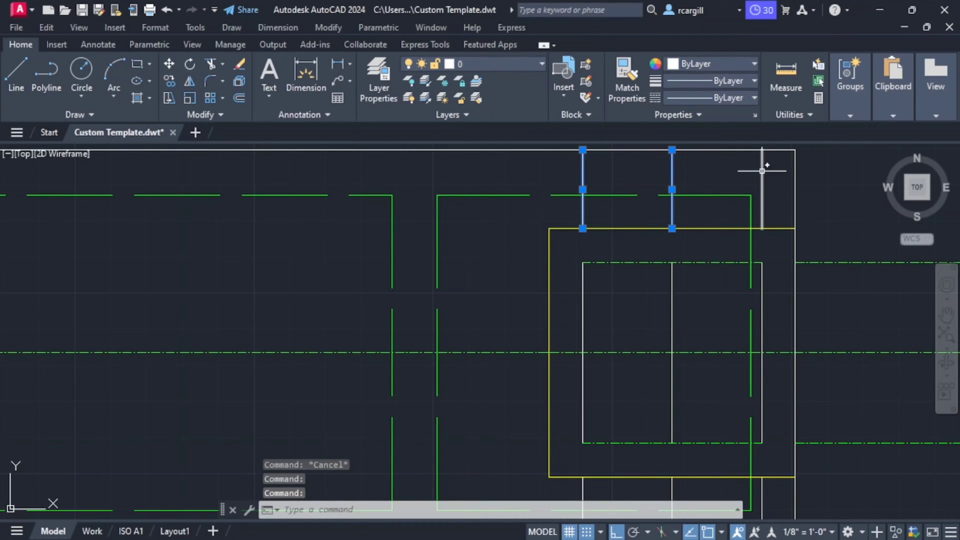
pyautogui.click(762, 170)
pyautogui.moveTo(735, 452); pyautogui.dragTo(741, 311, button='middle')
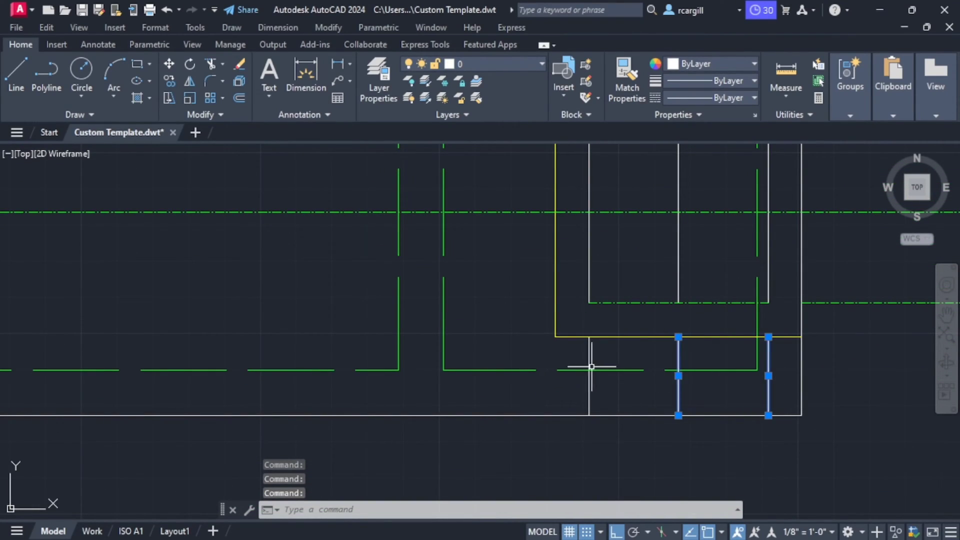
pyautogui.press('Delete')
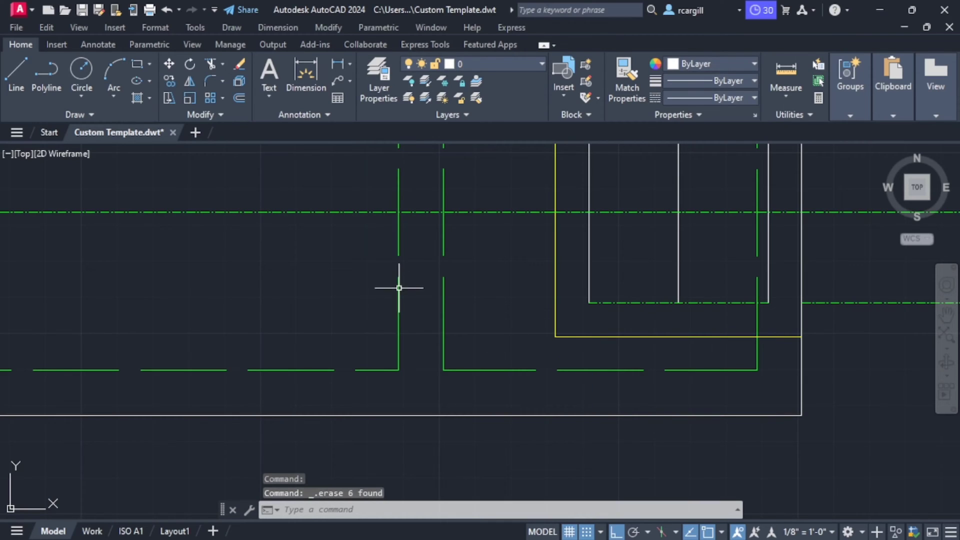
# Trim away the hidden chamber's right wall line where it crosses the inside of the manhole frame.
pyautogui.scroll(-3, 589, 253)
pyautogui.scroll(2, 597, 251)
pyautogui.write('t')
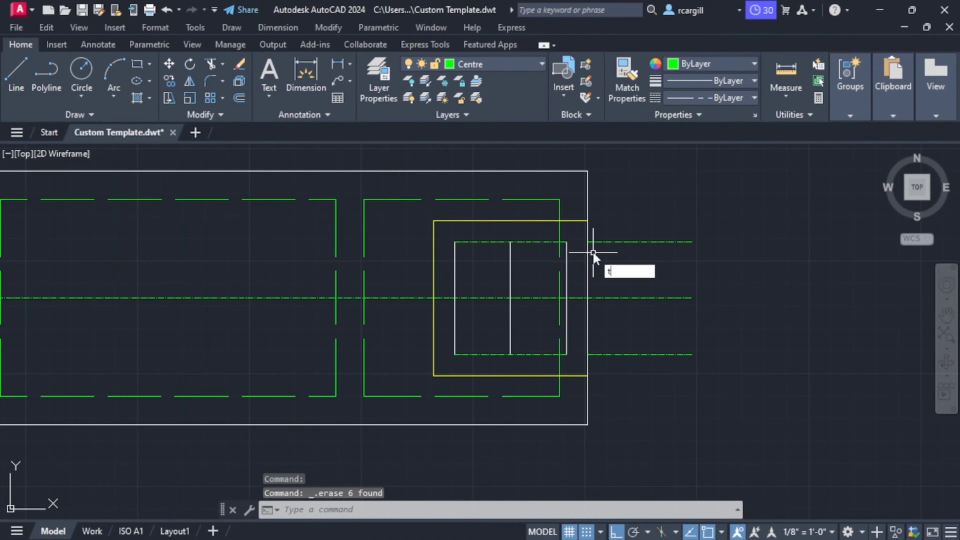
pyautogui.write('r')
pyautogui.press('Return')
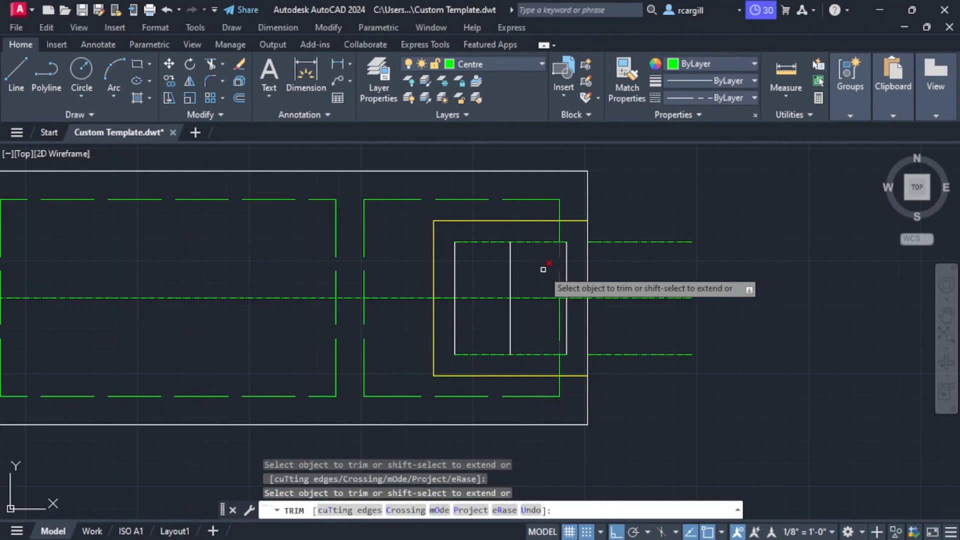
pyautogui.click(558, 254)
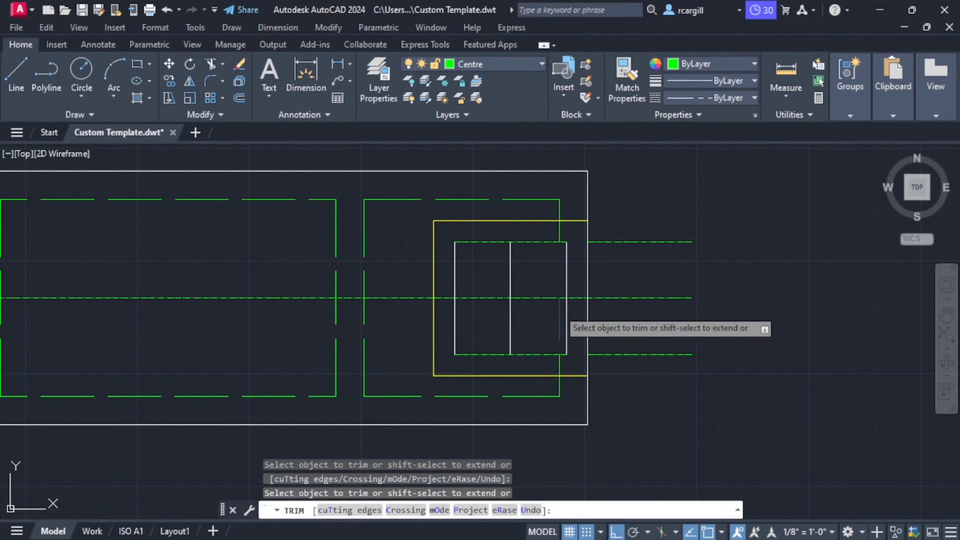
pyautogui.scroll(-3, 631, 292)
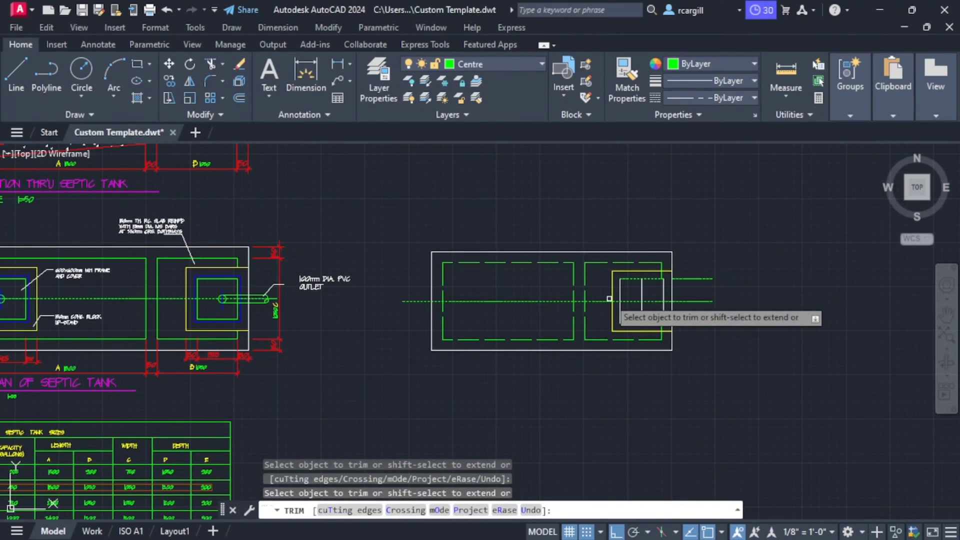
pyautogui.press('Escape')
# Move the four edges of the outlet manhole frame to the MTEXT layer.
pyautogui.scroll(2, 661, 294)
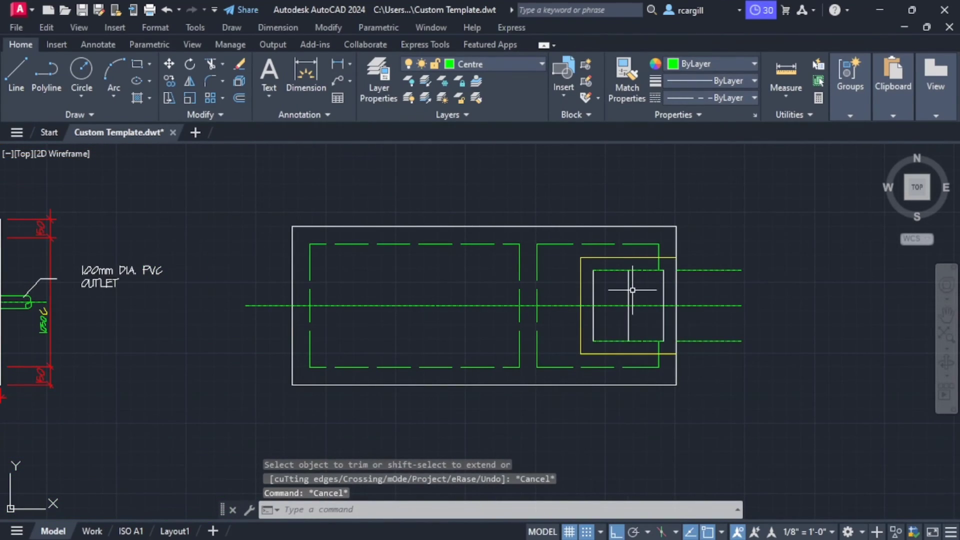
pyautogui.click(593, 286)
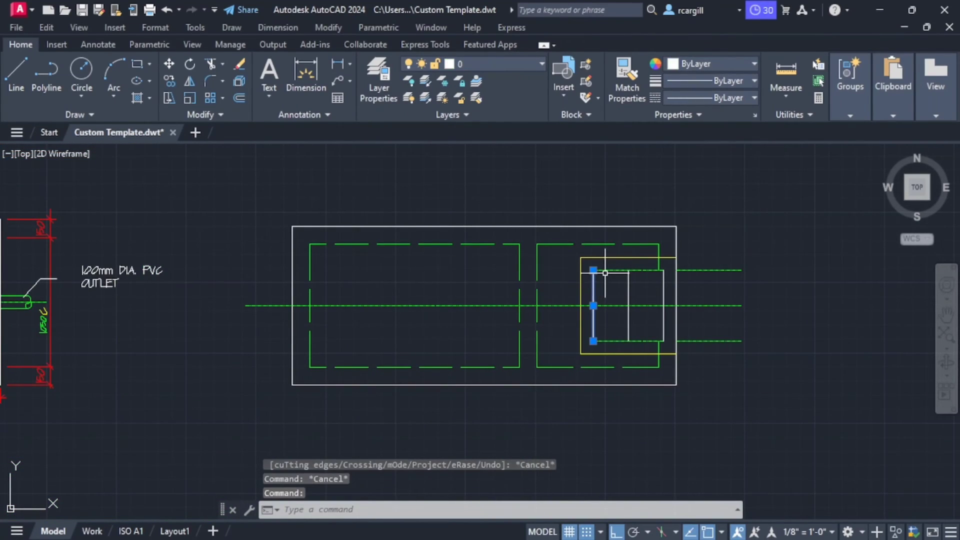
pyautogui.click(608, 270)
pyautogui.click(664, 274)
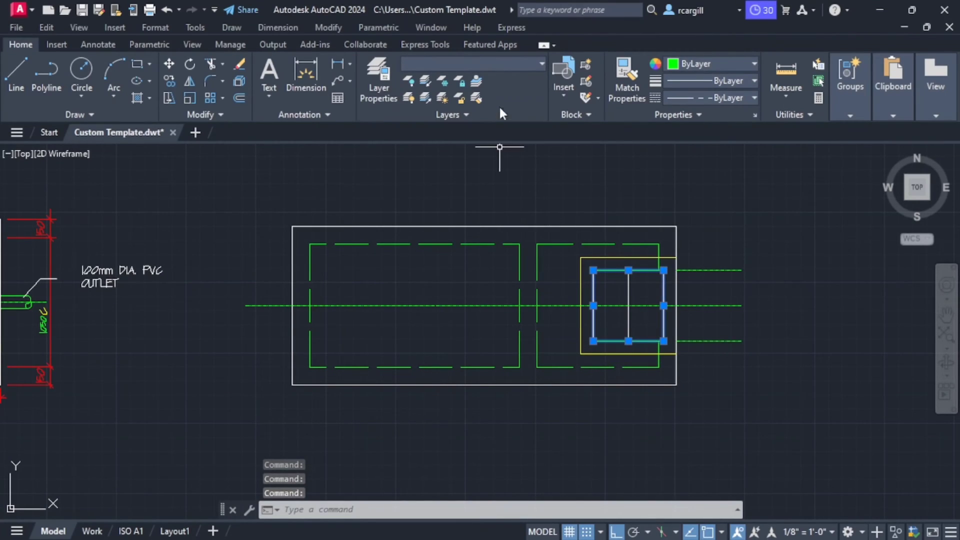
pyautogui.click(518, 60)
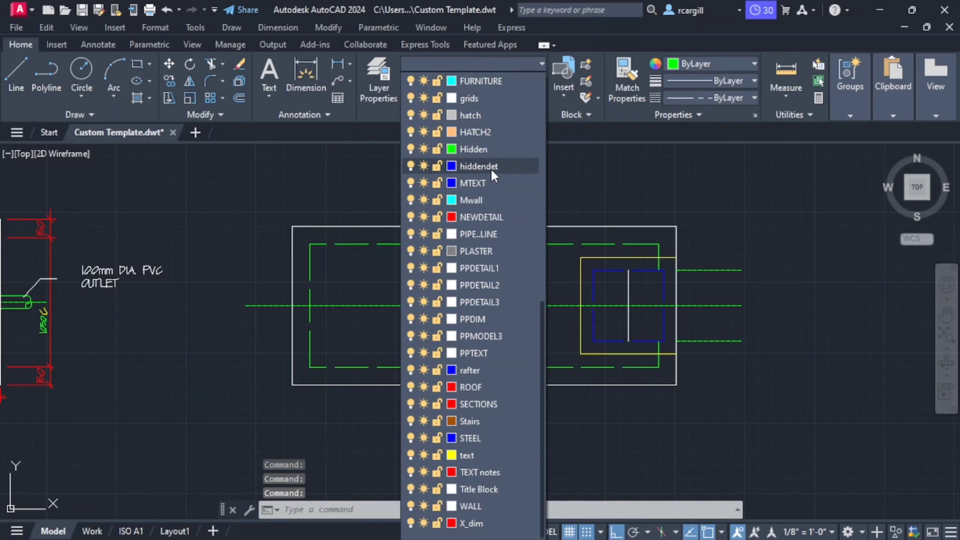
pyautogui.click(484, 184)
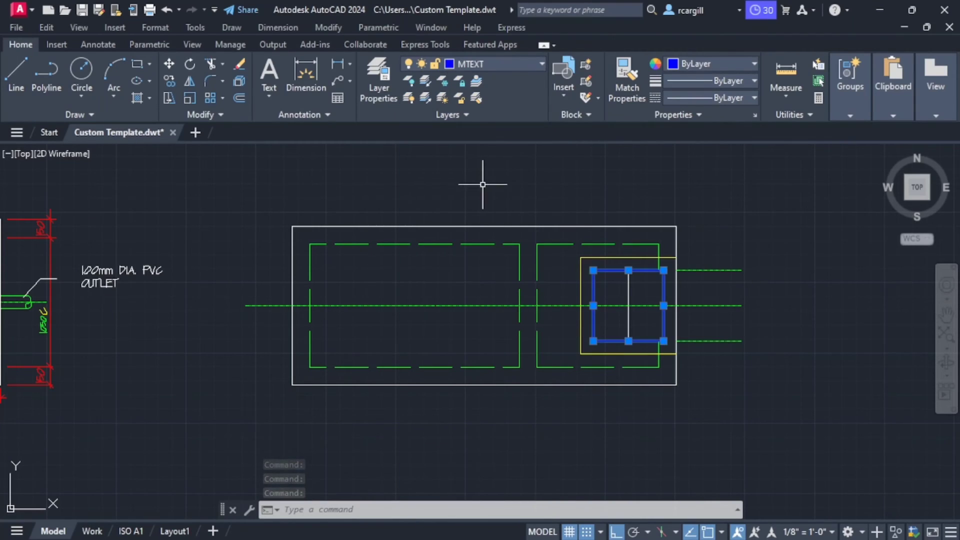
pyautogui.press('Escape')
pyautogui.press('Escape')
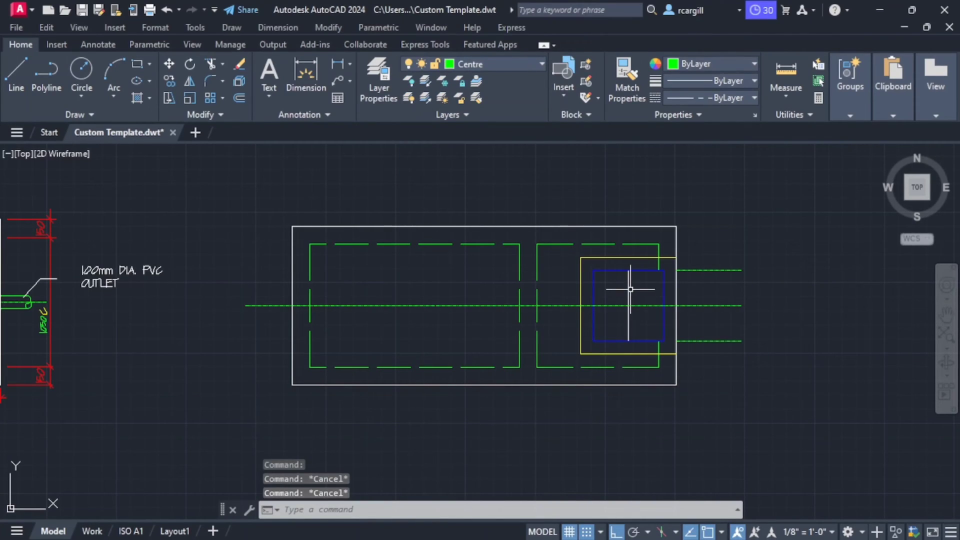
# Erase the two leftover horizontal line segments outside the tank's right wall, above and below the centre line.
pyautogui.click(704, 270)
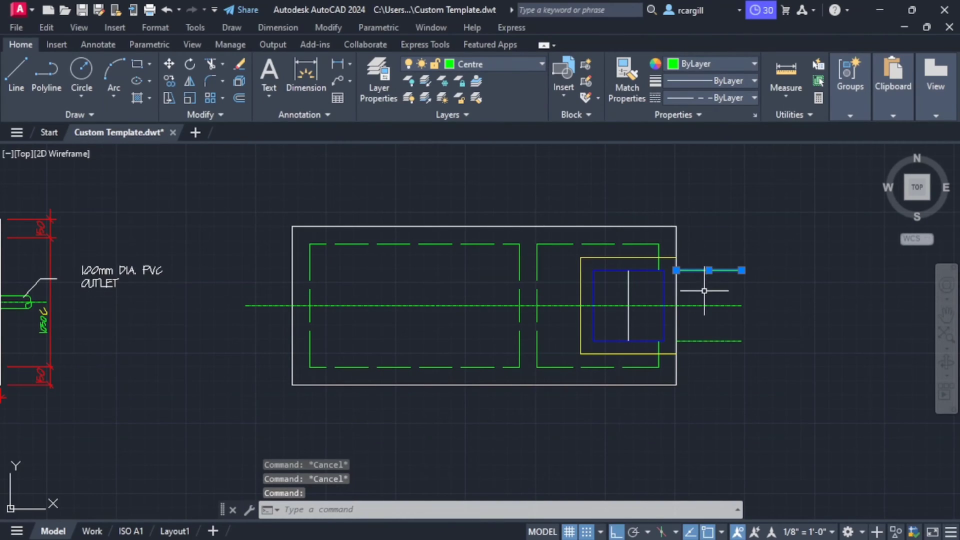
pyautogui.click(695, 341)
pyautogui.press('Delete')
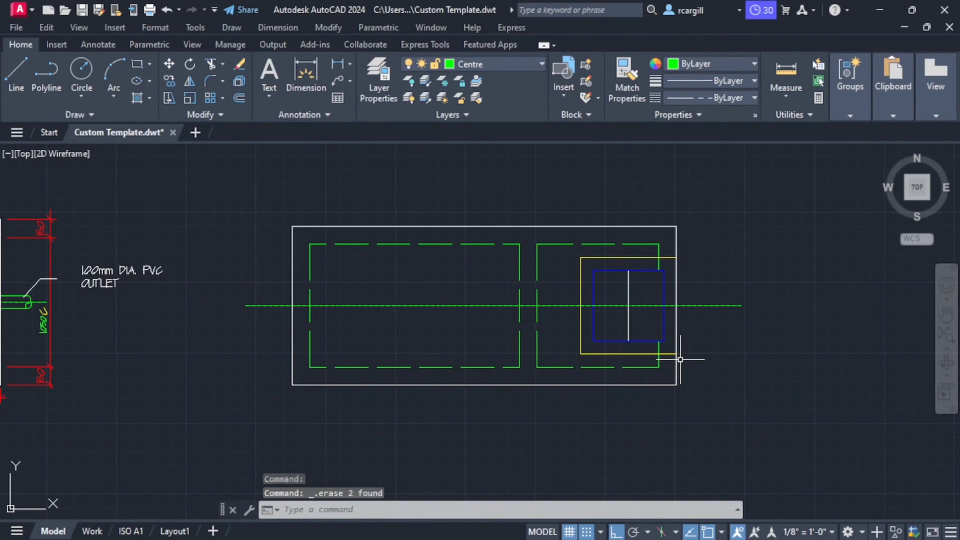
# Shorten the manhole's vertical centre line from both ends to a short mark crossing the tank's centre line.
pyautogui.click(627, 291)
pyautogui.scroll(2, 627, 326)
pyautogui.click(628, 347)
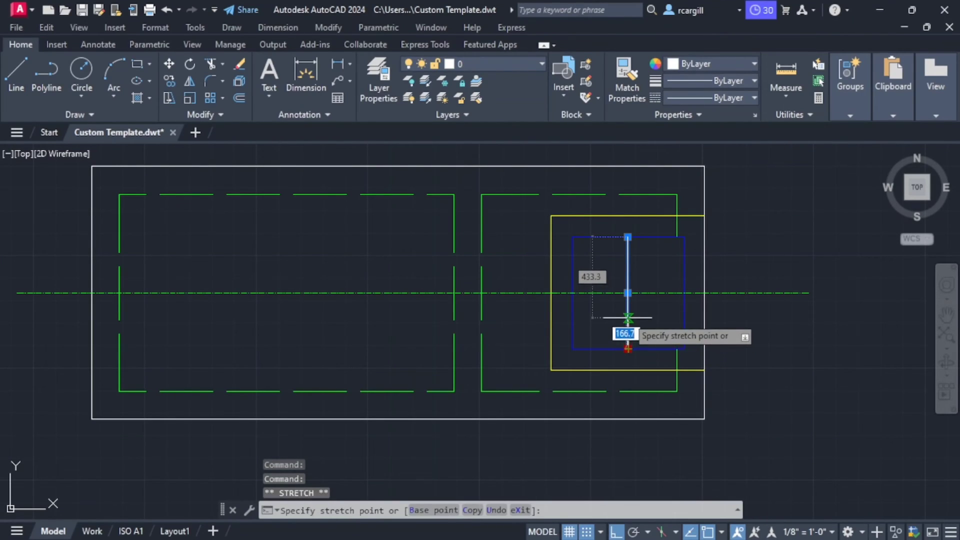
pyautogui.click(628, 315)
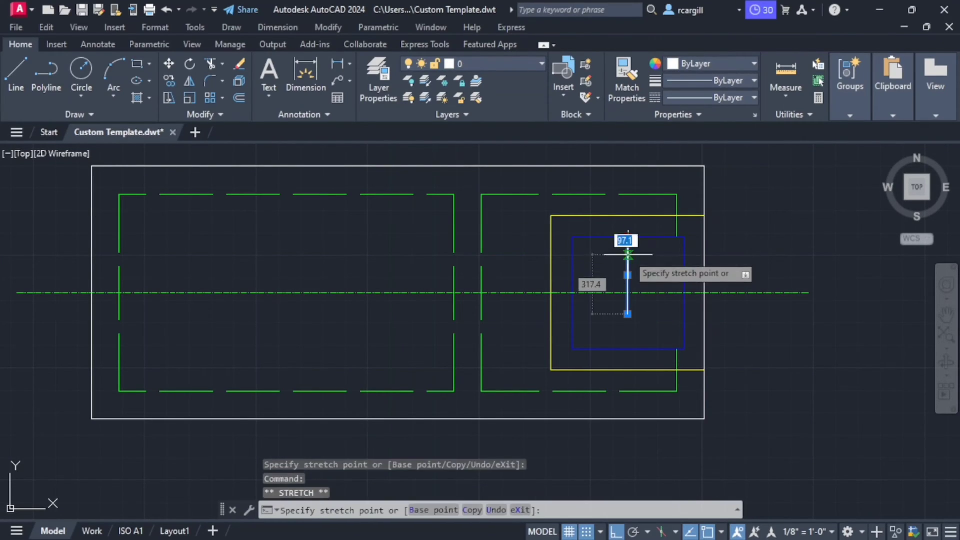
pyautogui.click(628, 275)
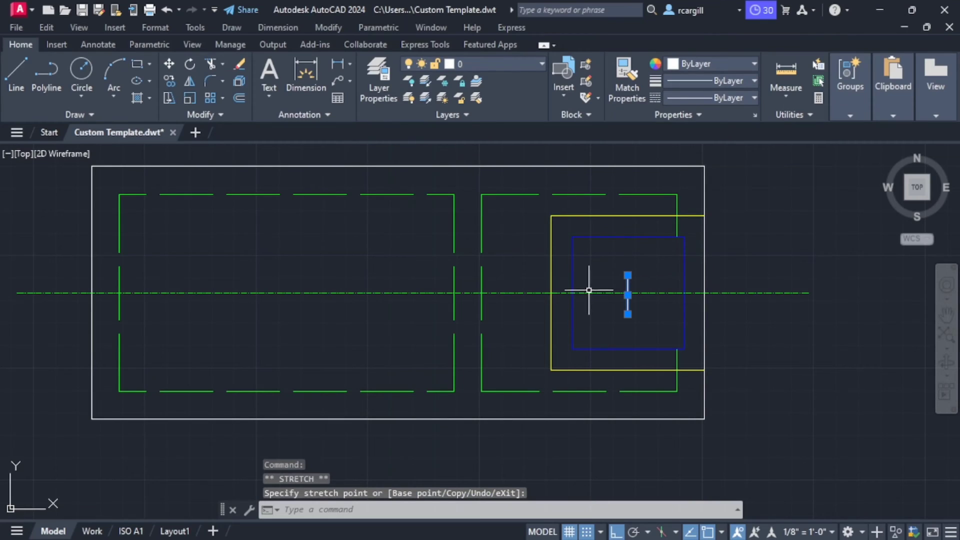
pyautogui.press('Escape')
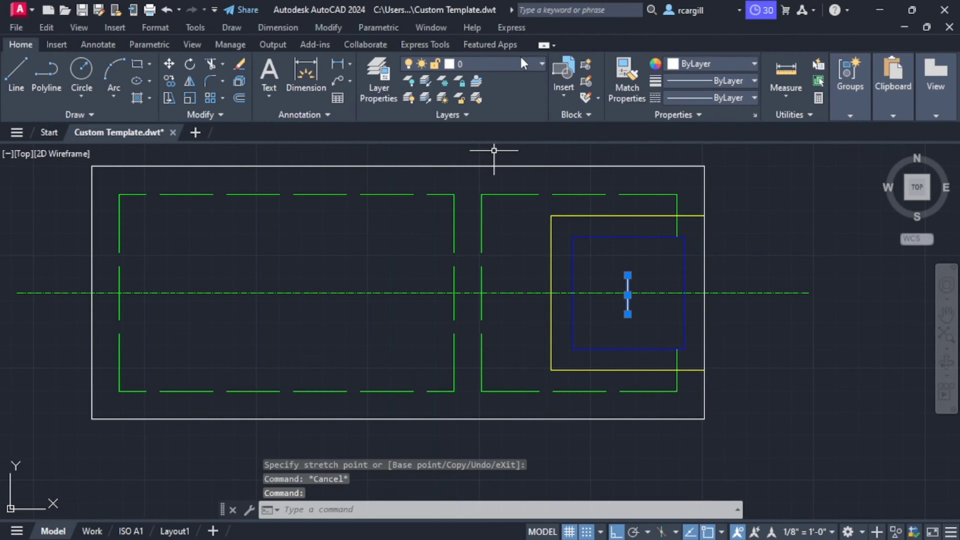
# Move the short vertical centre mark inside the outlet manhole to the MTEXT layer.
pyautogui.click(500, 64)
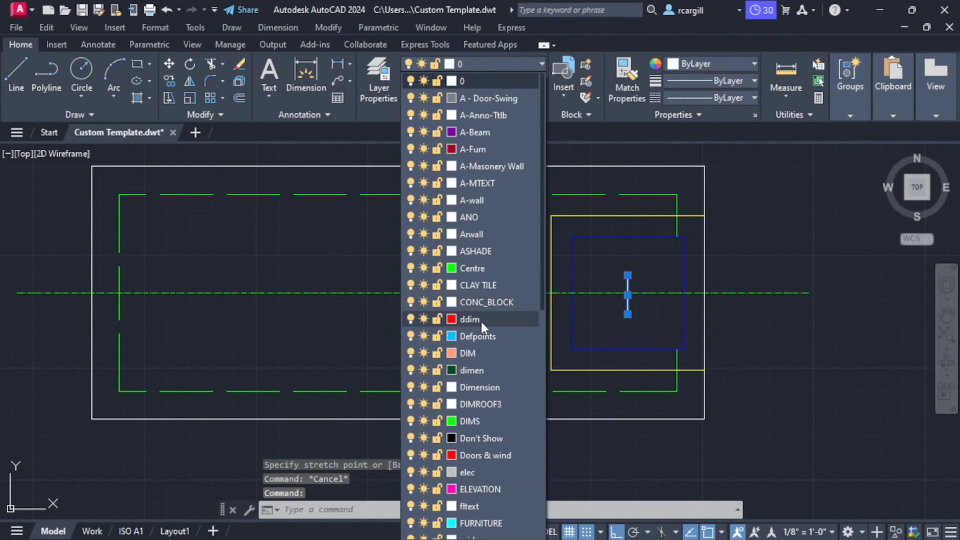
pyautogui.scroll(-3, 495, 300)
pyautogui.press('Escape')
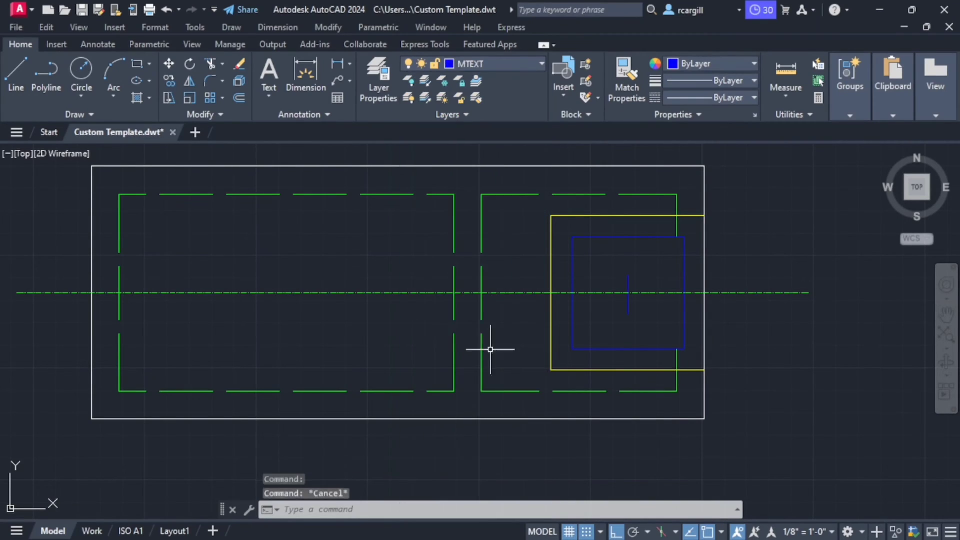
# Examine the outlet end of the reference plan for the manhole opening, the outlet pipe and their dimensions.
pyautogui.scroll(-2, 493, 350)
pyautogui.scroll(2, 213, 315)
pyautogui.scroll(2, 313, 303)
pyautogui.scroll(2, 310, 278)
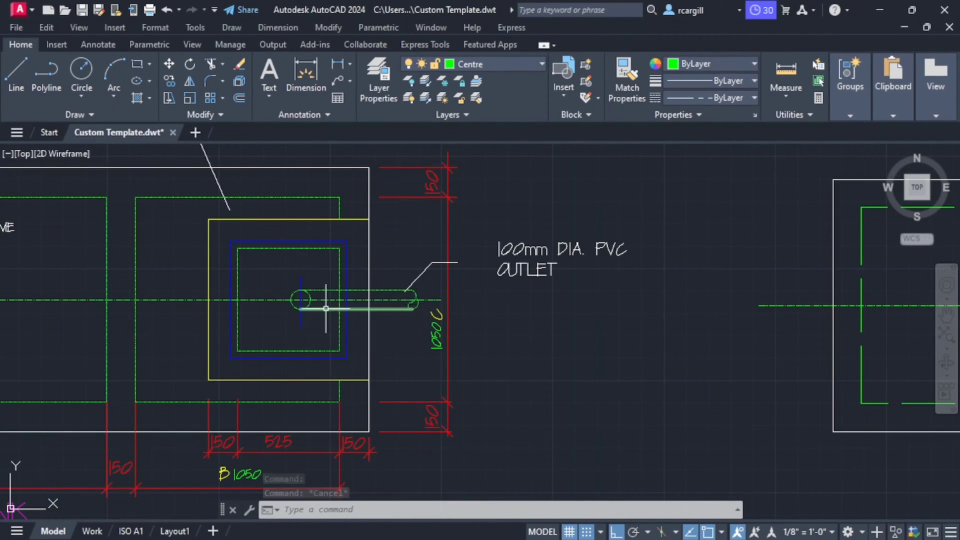
pyautogui.scroll(2, 363, 292)
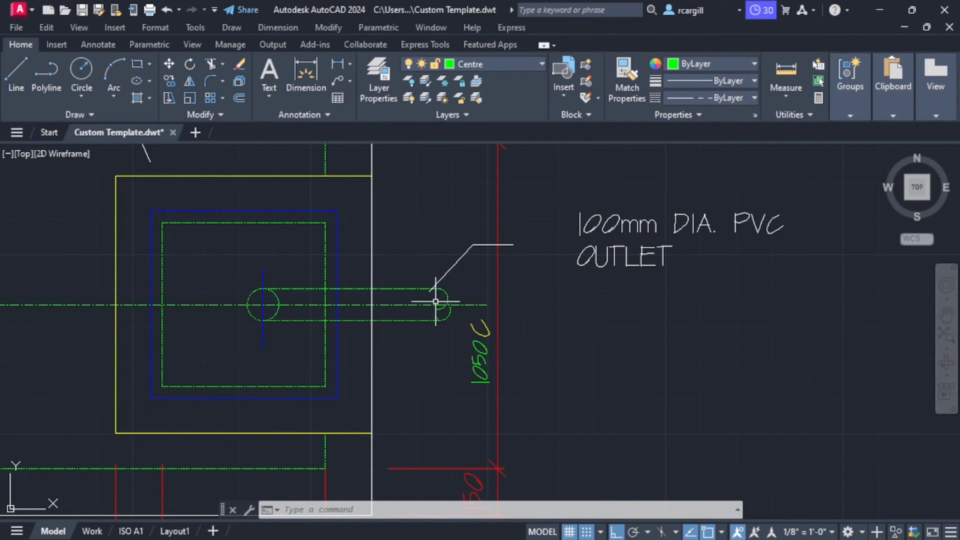
pyautogui.scroll(-3, 395, 305)
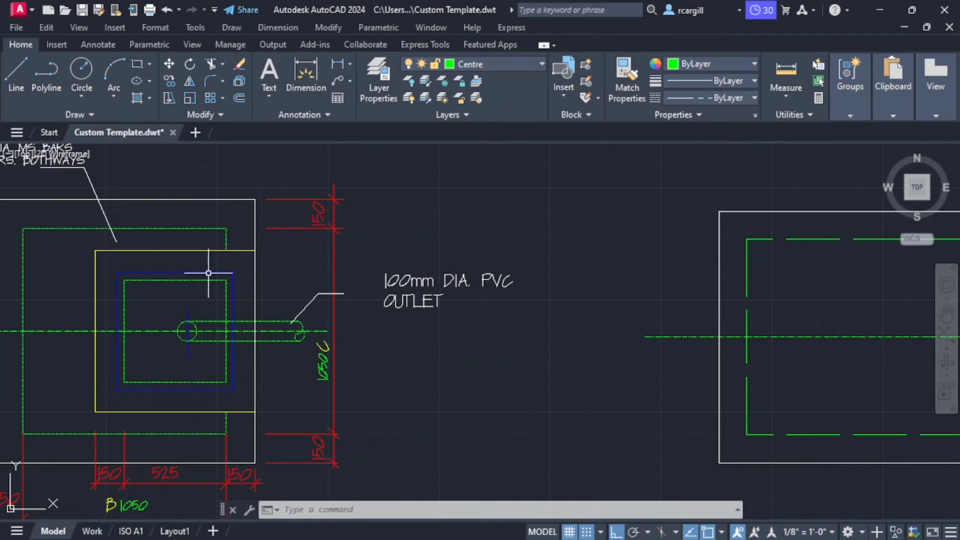
pyautogui.scroll(4, 208, 273)
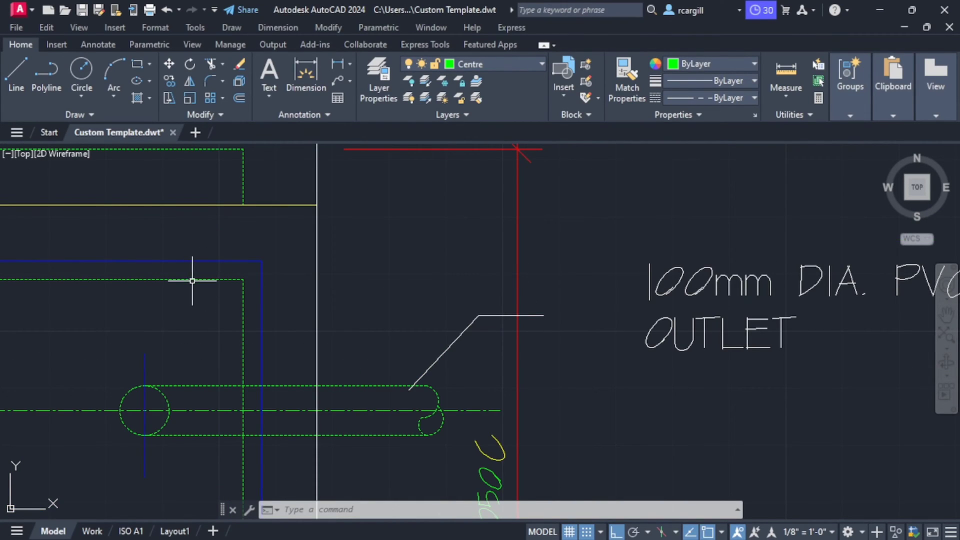
pyautogui.scroll(-3, 357, 381)
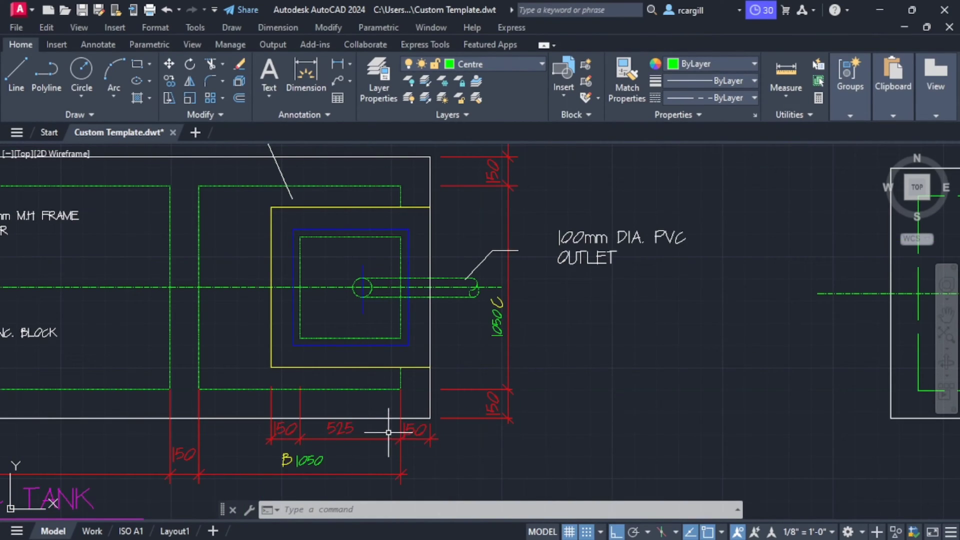
pyautogui.scroll(-2, 477, 301)
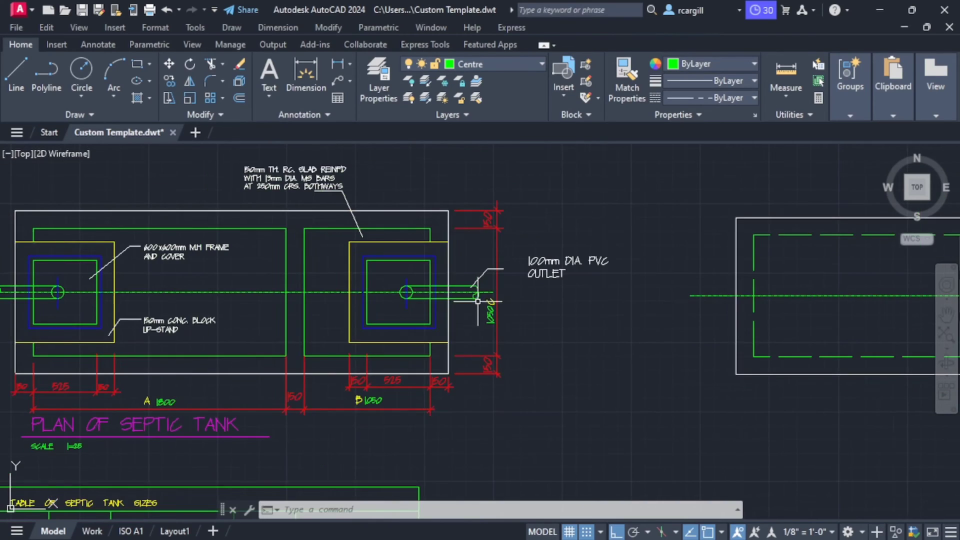
pyautogui.moveTo(836, 270)
pyautogui.mouseDown(button='middle')
pyautogui.moveTo(609, 253)
pyautogui.moveTo(477, 262)
pyautogui.mouseUp(button='middle')
pyautogui.scroll(2, 671, 283)
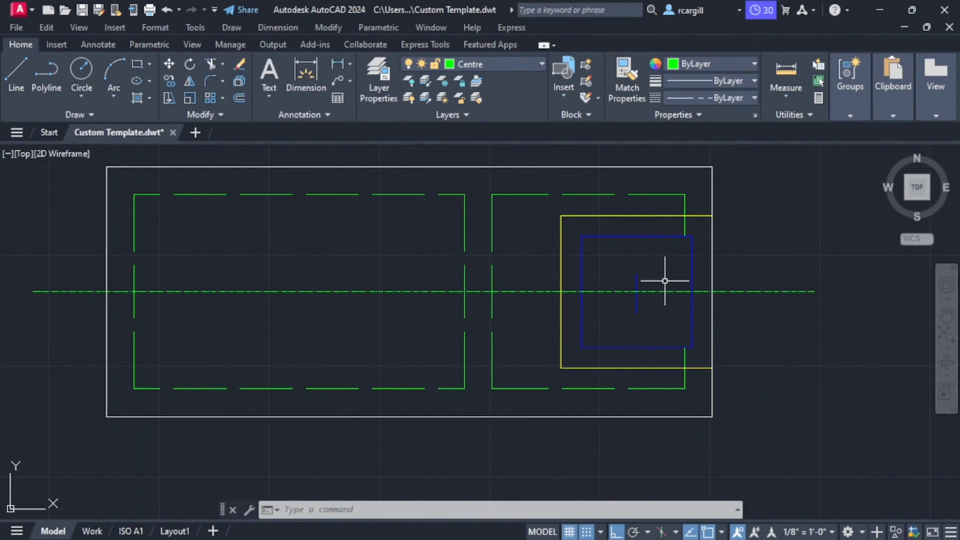
# Offset the tank's centre line within the outlet up-stand 262.5 mm both upward and downward.
pyautogui.write('OFFSET')
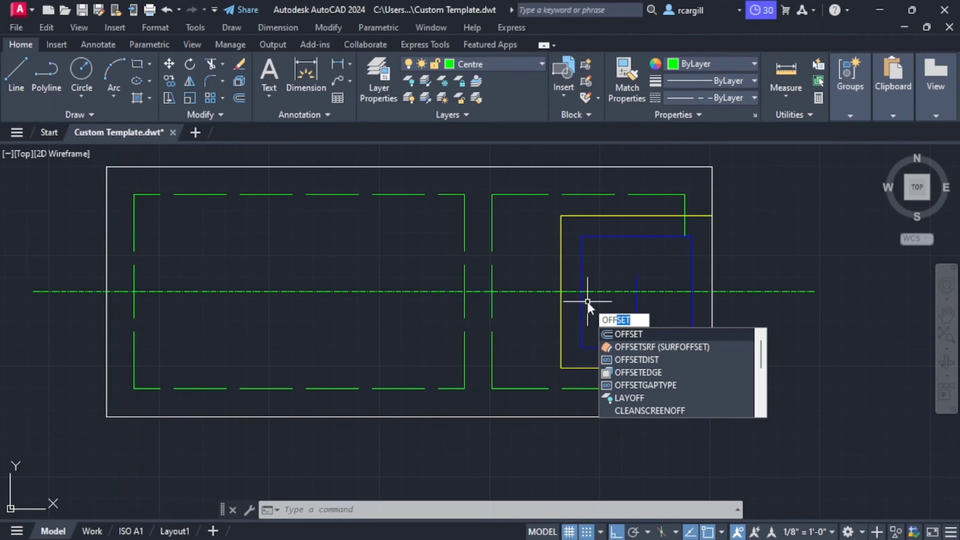
pyautogui.press('Return')
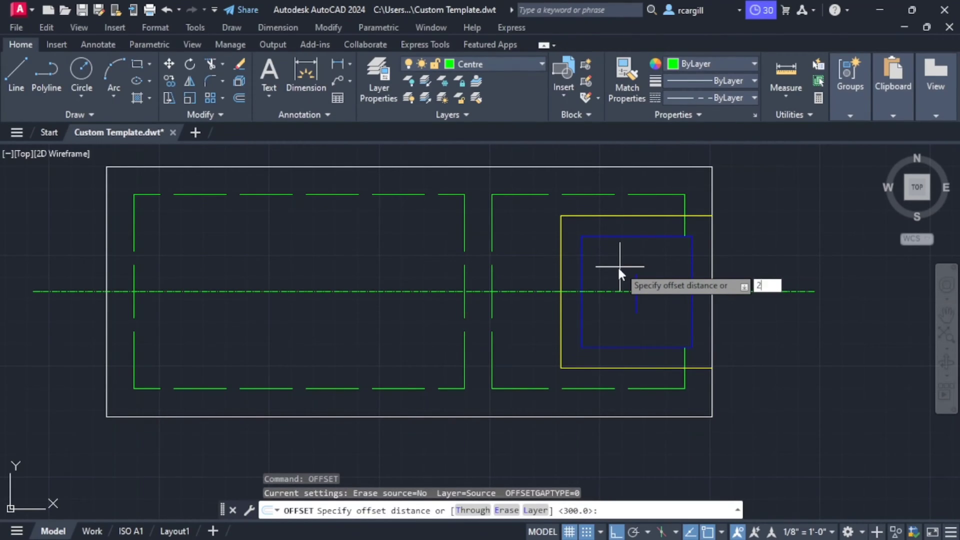
pyautogui.write('62.5')
pyautogui.press('Return')
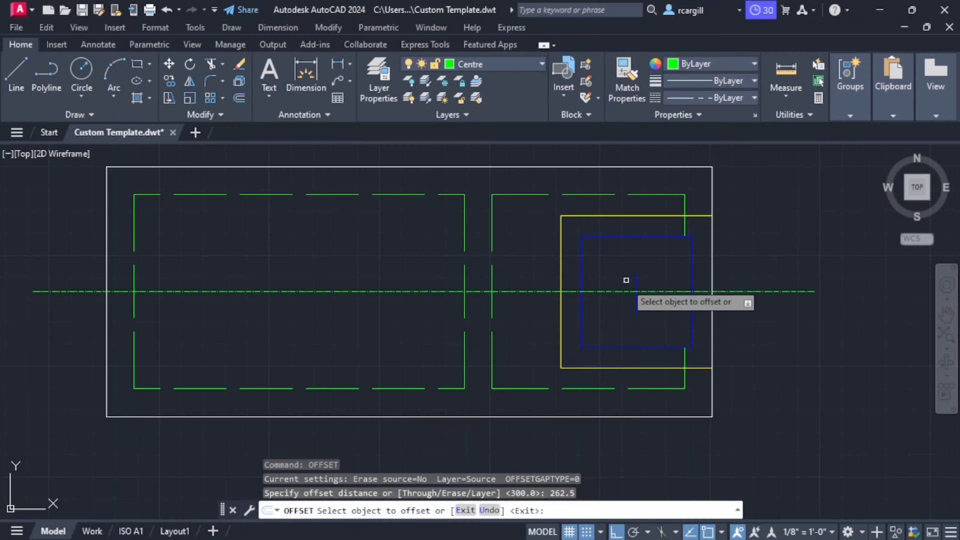
pyautogui.click(620, 291)
pyautogui.click(623, 274)
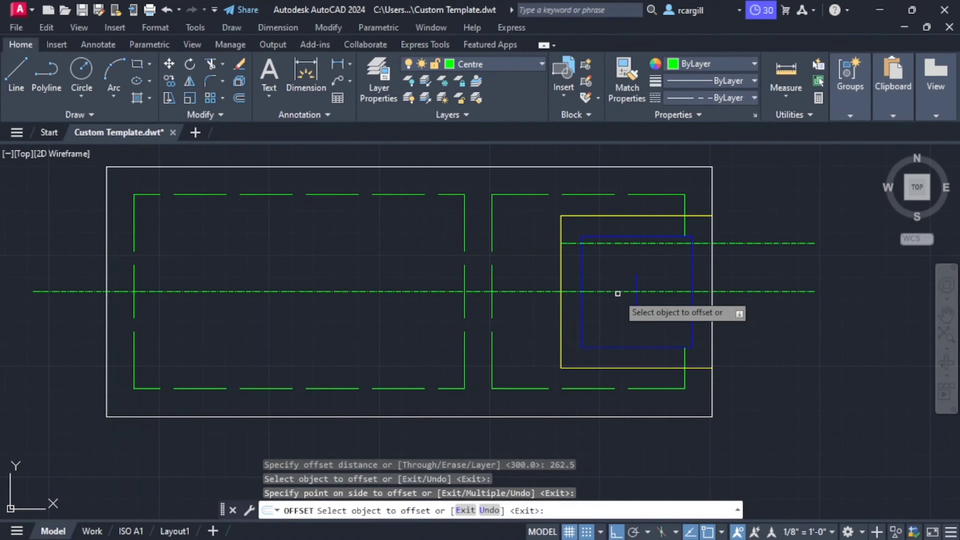
pyautogui.click(618, 292)
pyautogui.click(620, 315)
# Offset the short vertical centre mark in the outlet manhole 262.5 mm to both its left and right.
pyautogui.click(636, 300)
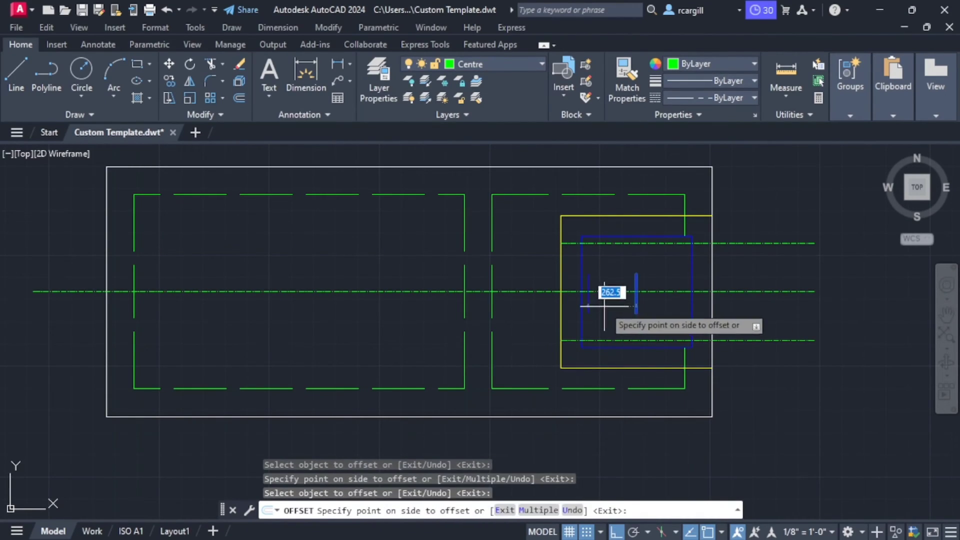
pyautogui.click(604, 306)
pyautogui.click(636, 301)
pyautogui.click(650, 300)
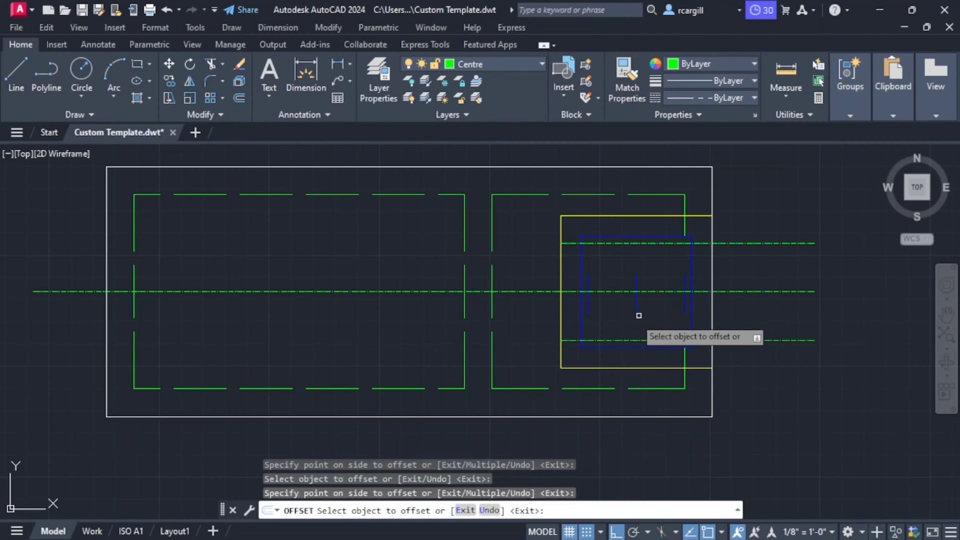
pyautogui.press('Escape')
pyautogui.press('Escape')
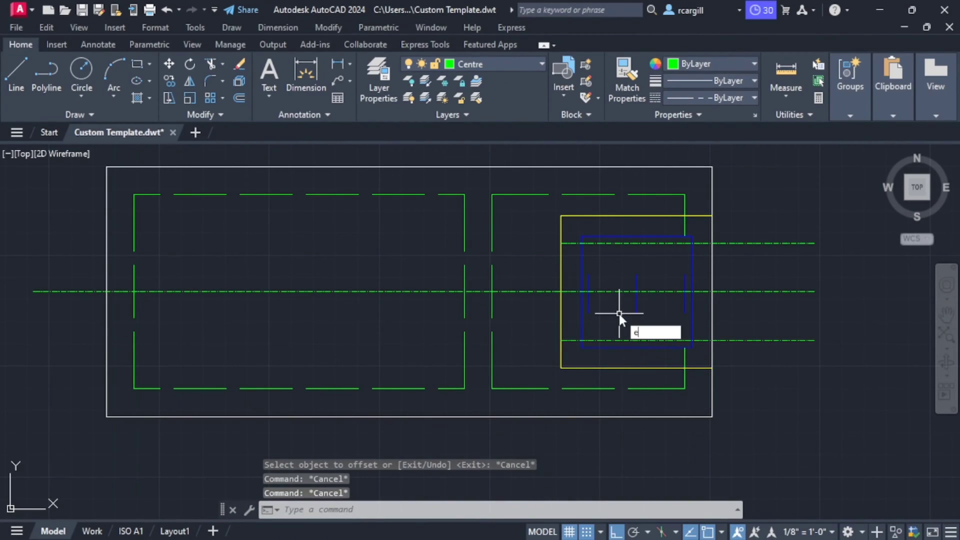
# Extend both offset vertical marks up and down to the two offset horizontal lines.
pyautogui.press('Return')
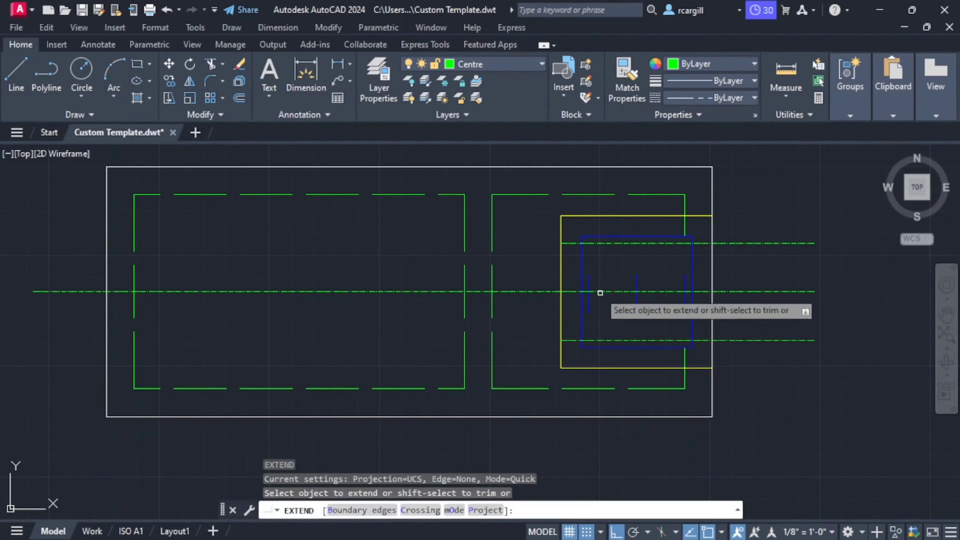
pyautogui.click(589, 281)
pyautogui.click(590, 296)
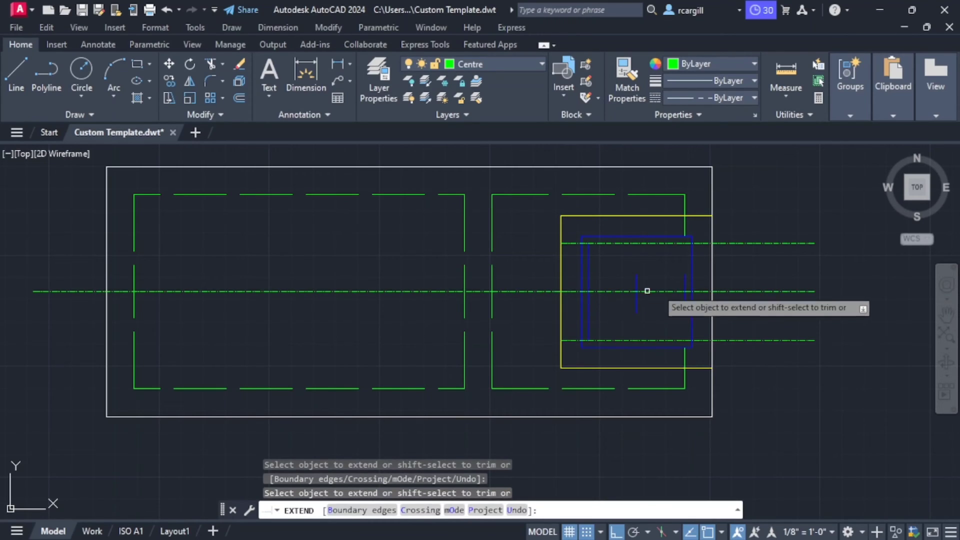
pyautogui.click(683, 280)
pyautogui.click(684, 302)
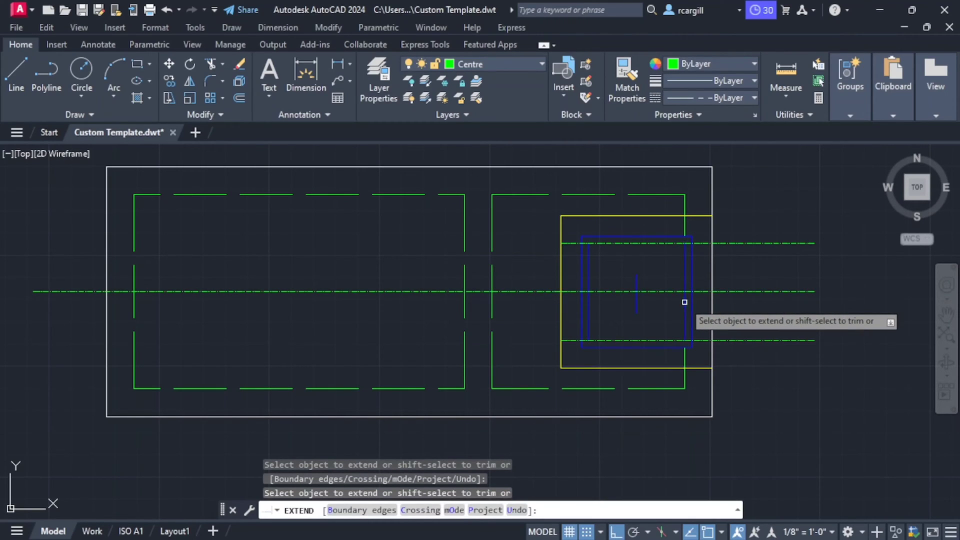
pyautogui.press('Escape')
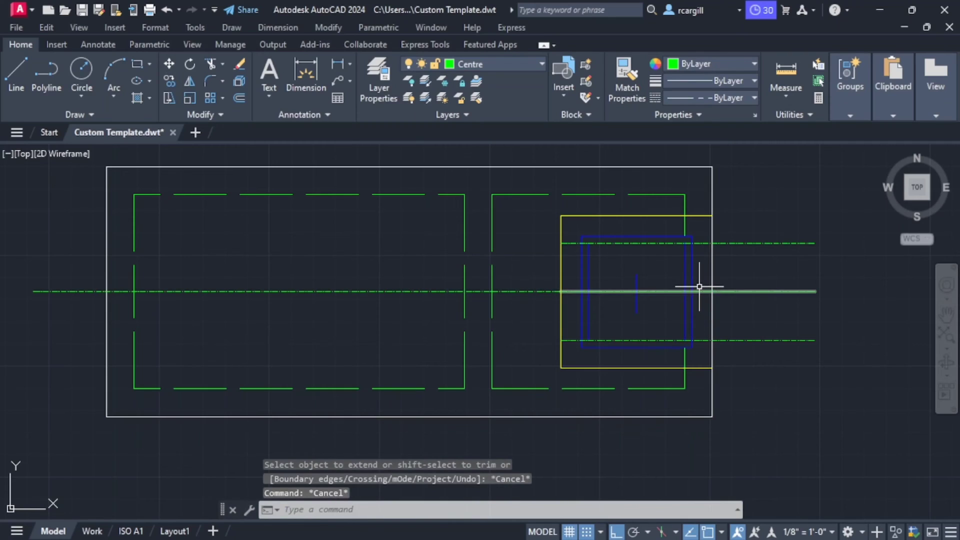
# Trim the offset horizontal lines between the inner opening and the manhole frame at both right corners and the lower-left corner.
pyautogui.press('Return')
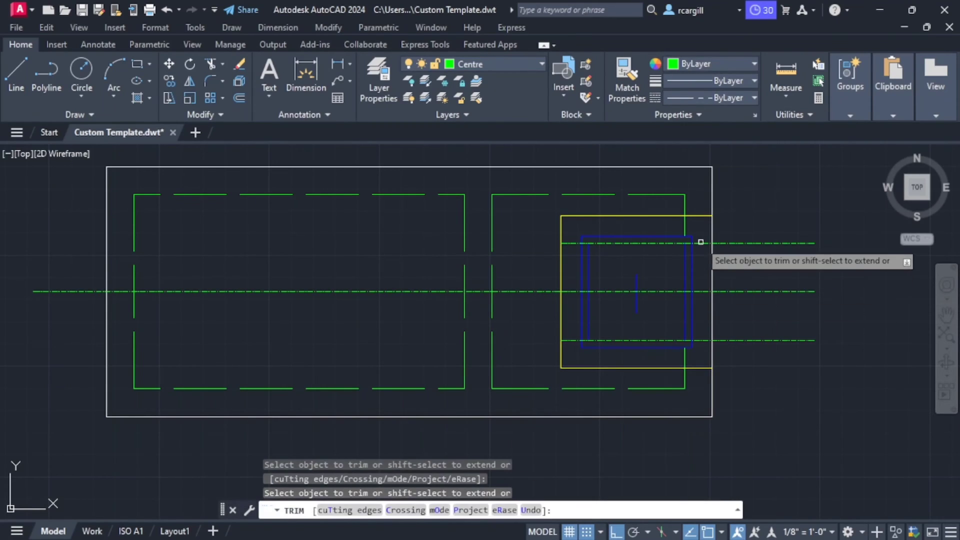
pyautogui.scroll(4, 701, 244)
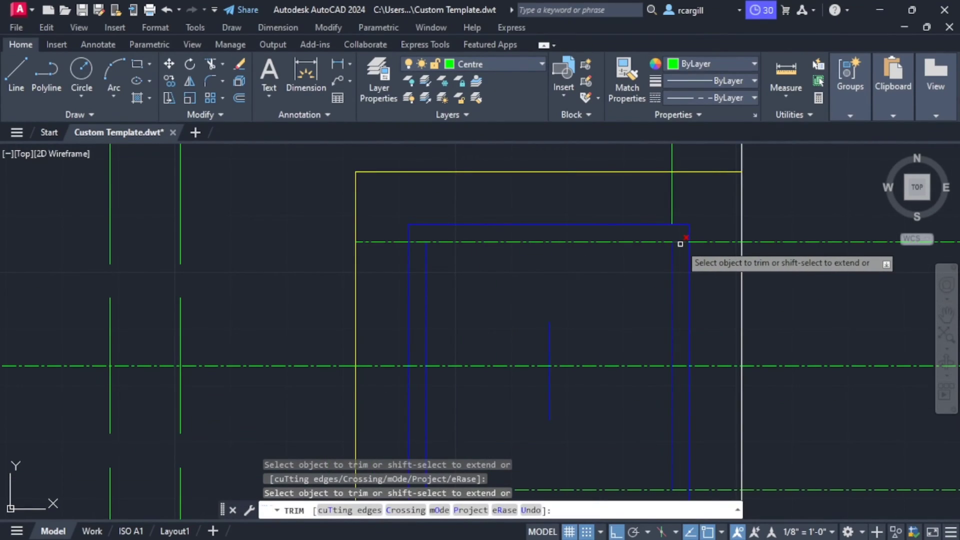
pyautogui.scroll(-2, 690, 336)
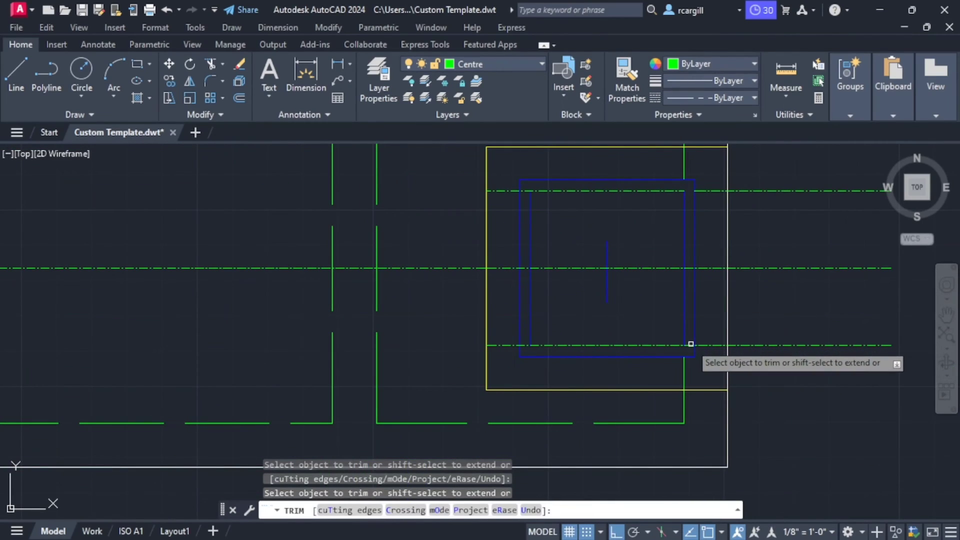
pyautogui.scroll(4, 527, 338)
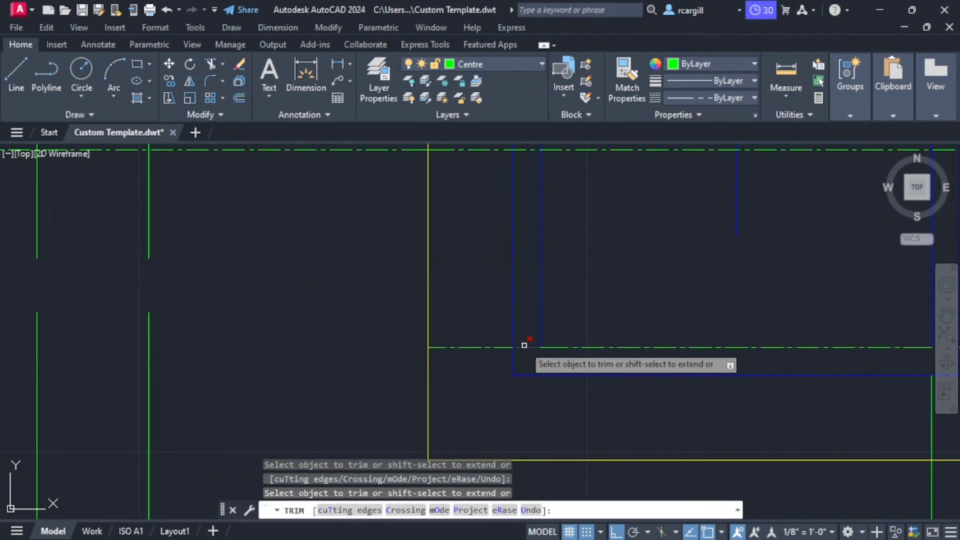
pyautogui.click(524, 347)
pyautogui.press('Return')
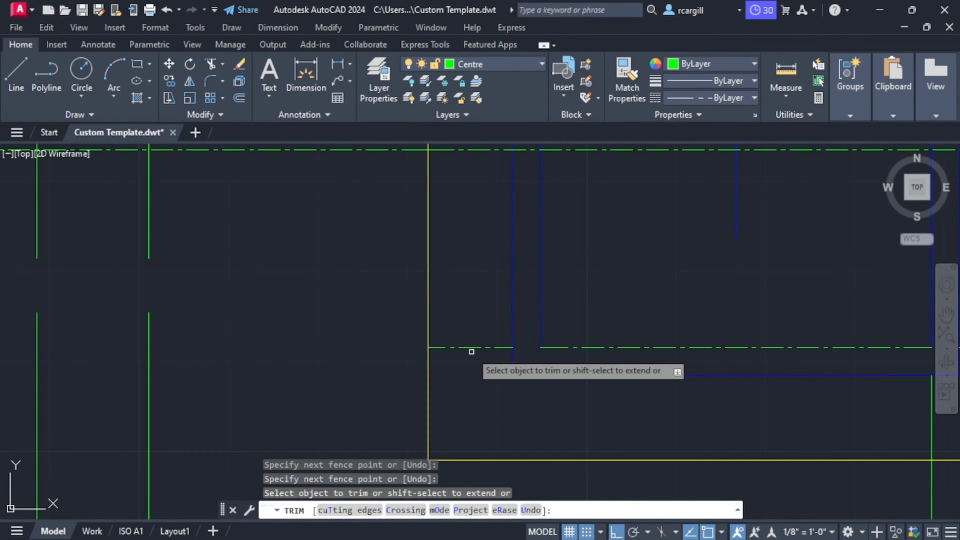
pyautogui.press('Escape')
# Erase the leftover piece of the lower offset line between the up-stand and the manhole frame's left edge.
pyautogui.click(470, 347)
pyautogui.scroll(-5, 470, 347)
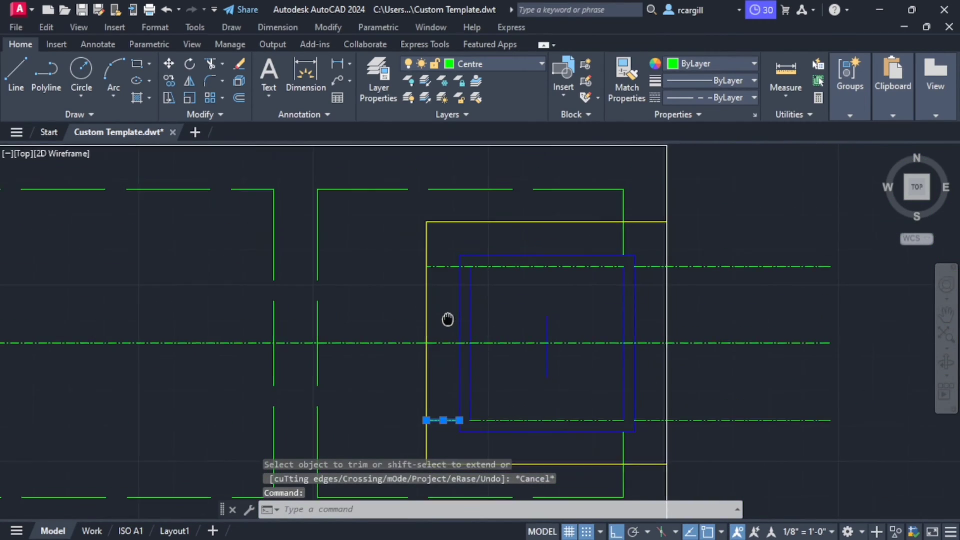
pyautogui.press('Delete')
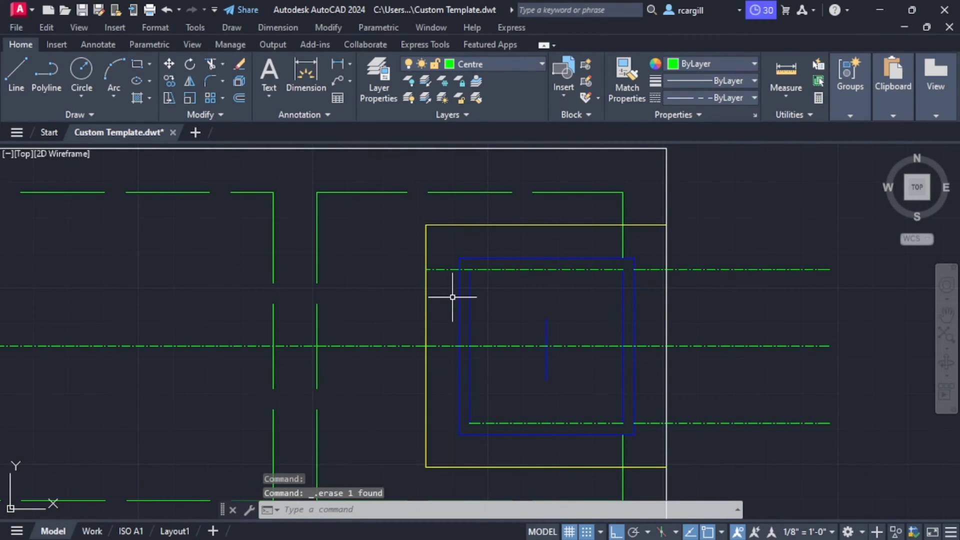
# Trim the upper offset line at the opening's upper-left corner and erase its leftover piece left of the manhole frame.
pyautogui.press('Return')
pyautogui.scroll(4, 467, 270)
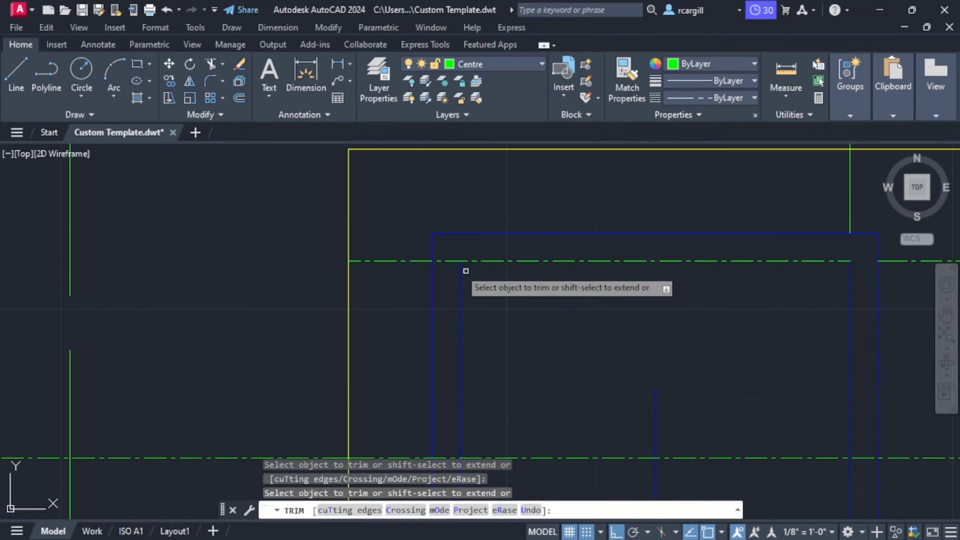
pyautogui.press('Escape')
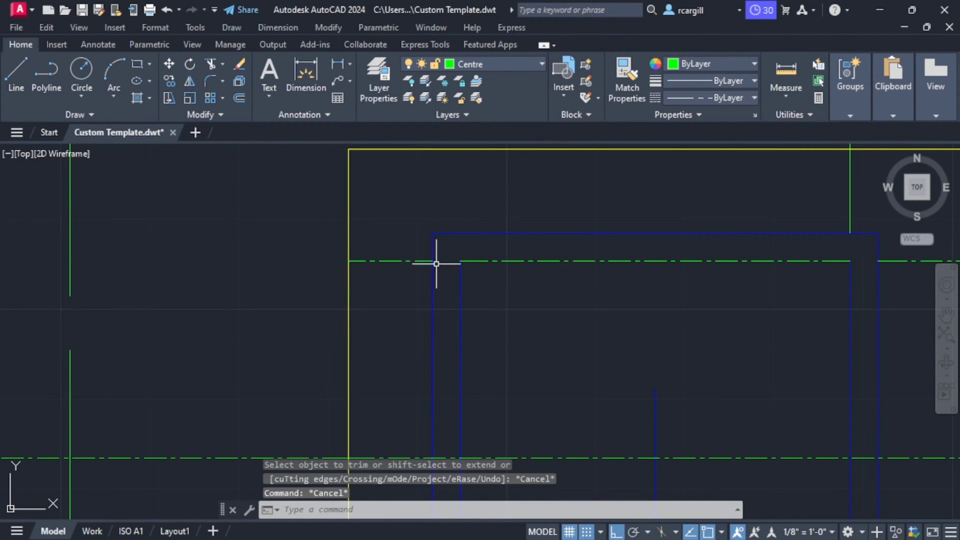
pyautogui.click(403, 262)
pyautogui.press('Delete')
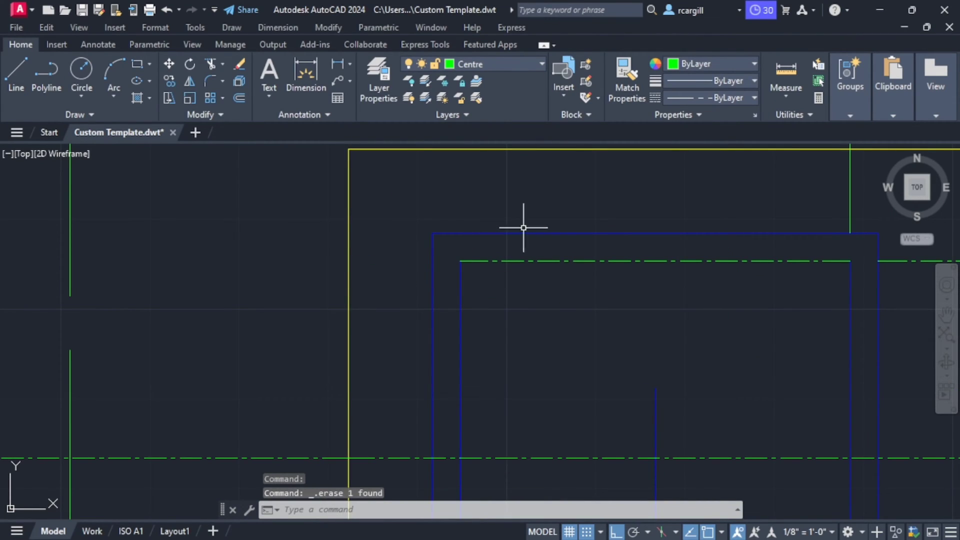
# Erase the two leftover pieces of the offset horizontal lines extending right from the manhole frame.
pyautogui.scroll(-4, 457, 238)
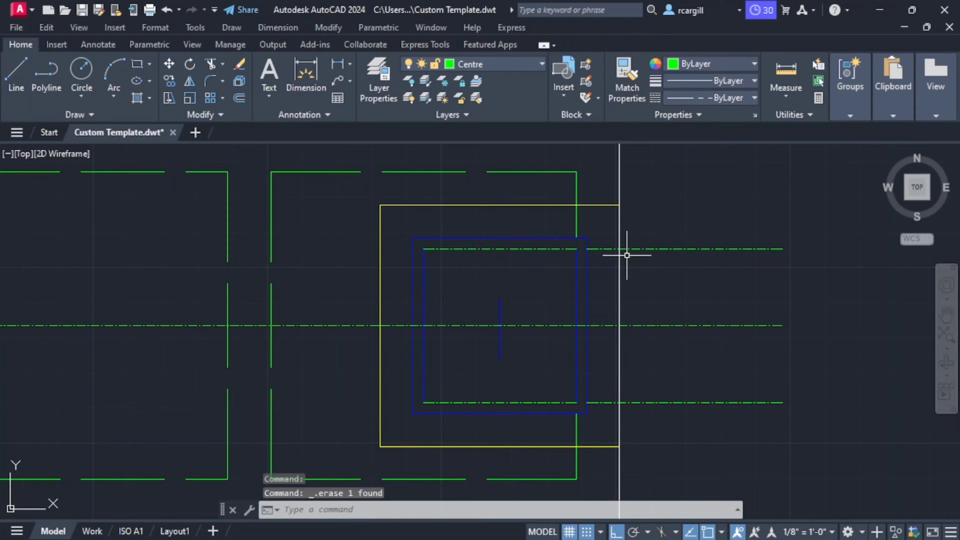
pyautogui.click(643, 248)
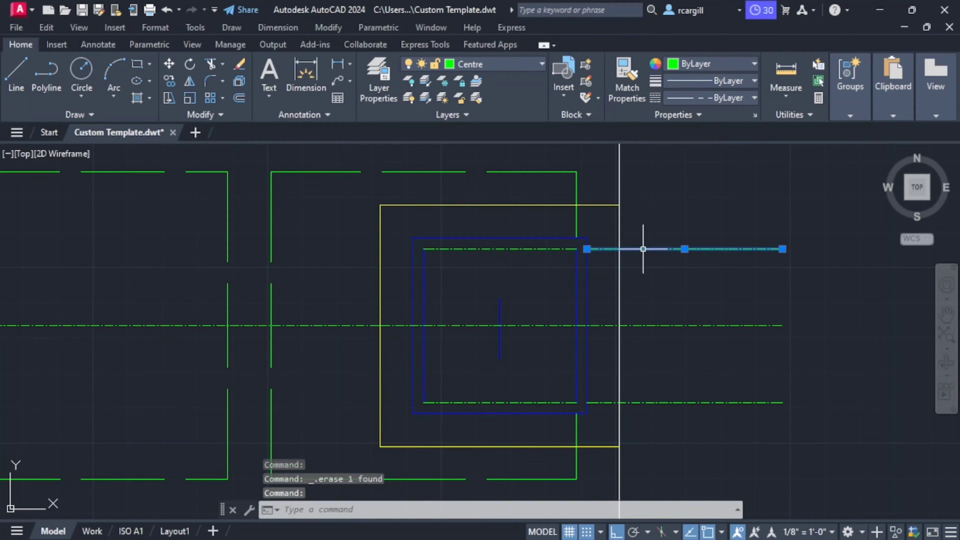
pyautogui.click(689, 403)
pyautogui.press('Delete')
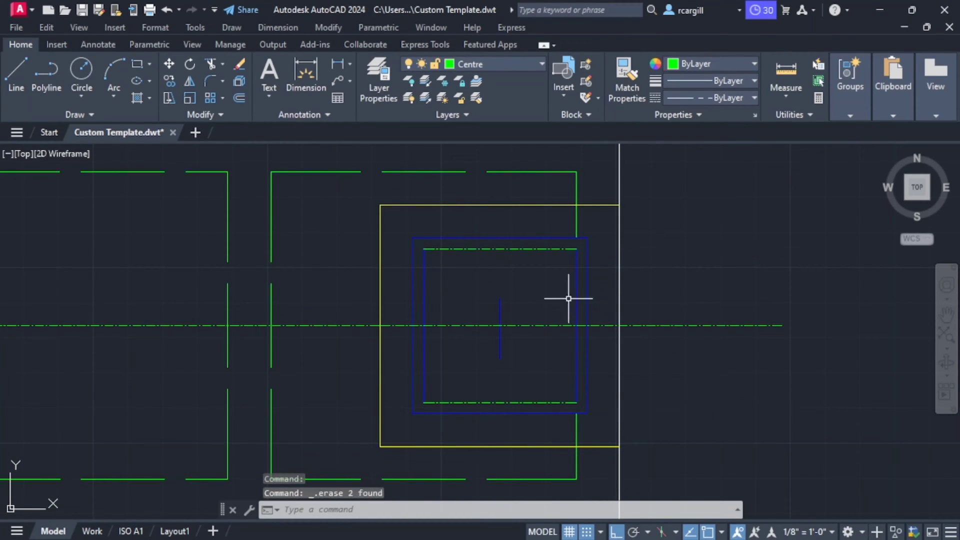
# Move the left and right edges of the outlet manhole's inner opening to the Hidden layer.
pyautogui.click(577, 277)
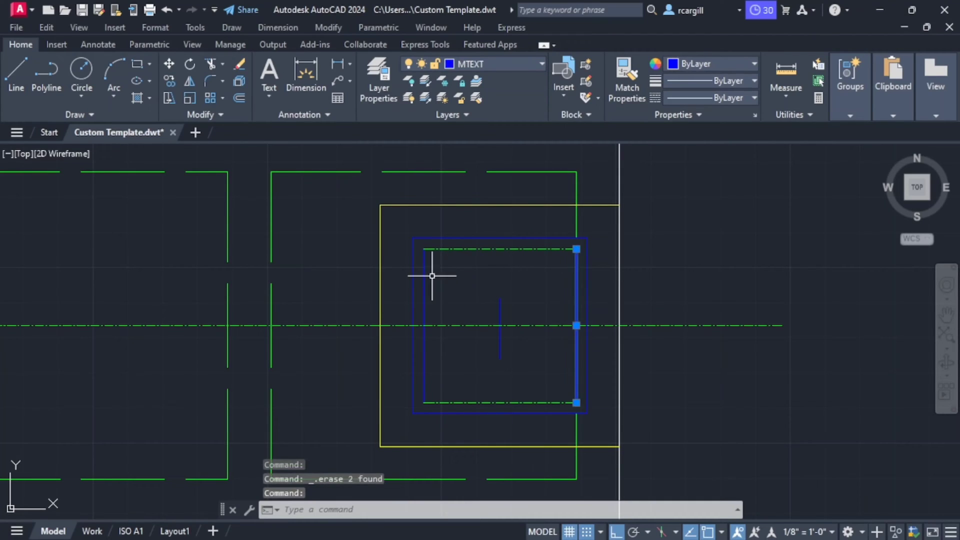
pyautogui.click(424, 273)
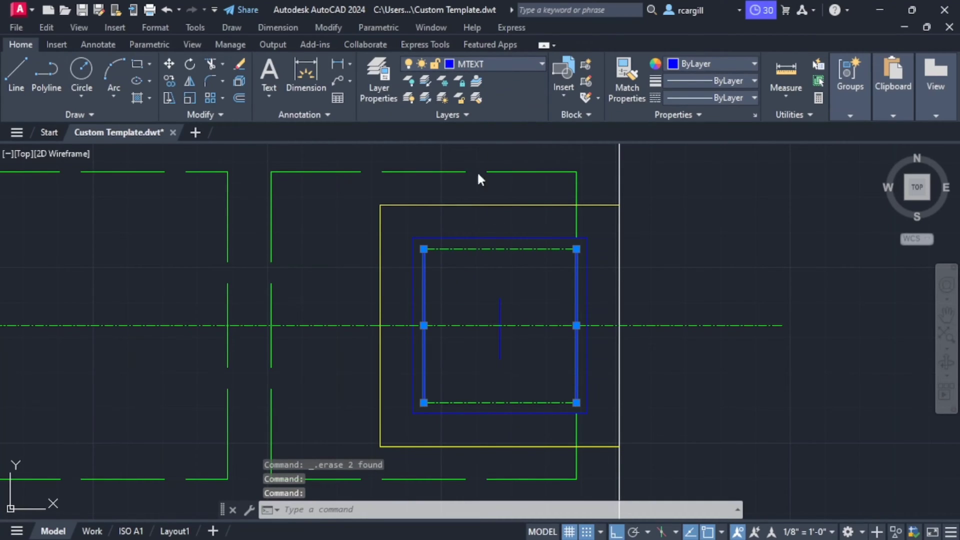
pyautogui.click(478, 64)
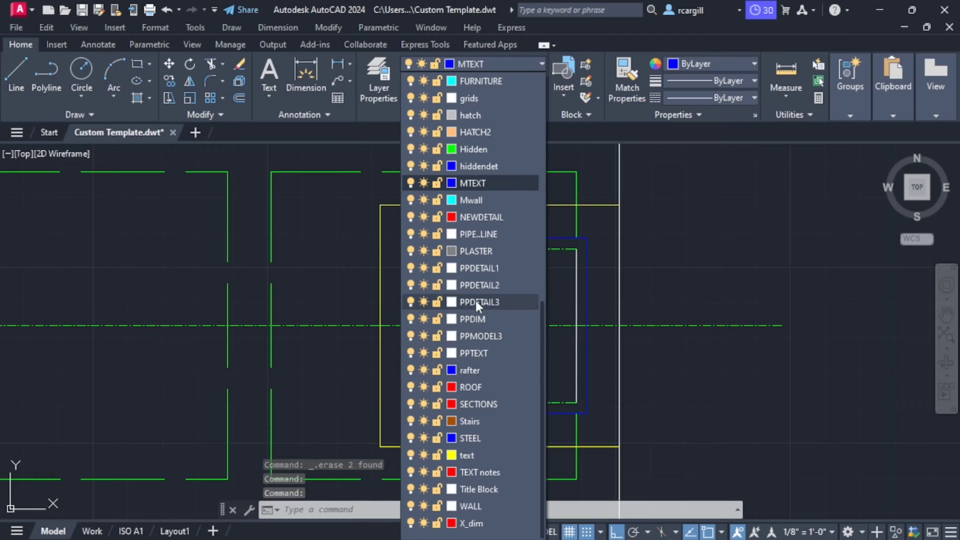
pyautogui.click(481, 150)
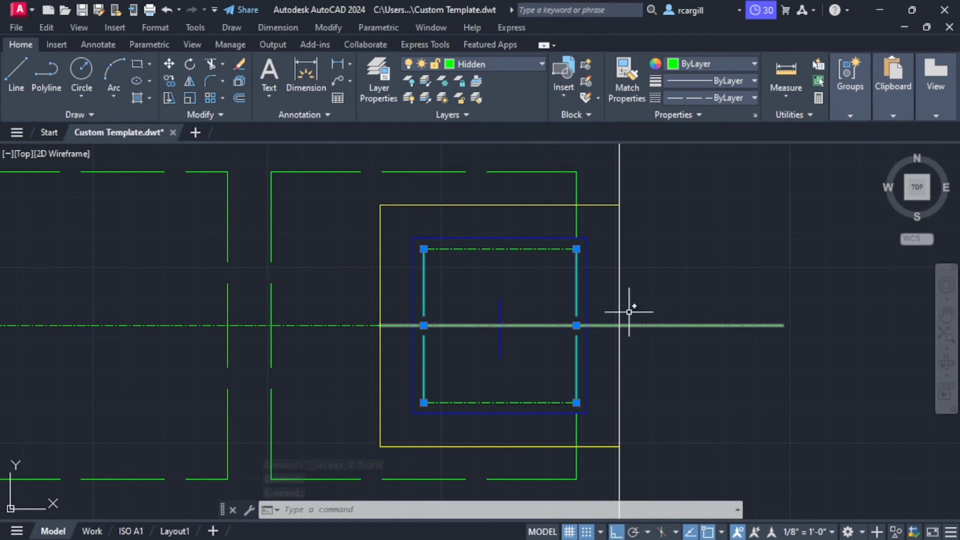
# Move the top and bottom edges of the outlet manhole's inner opening to the Hidden layer.
pyautogui.press('Escape')
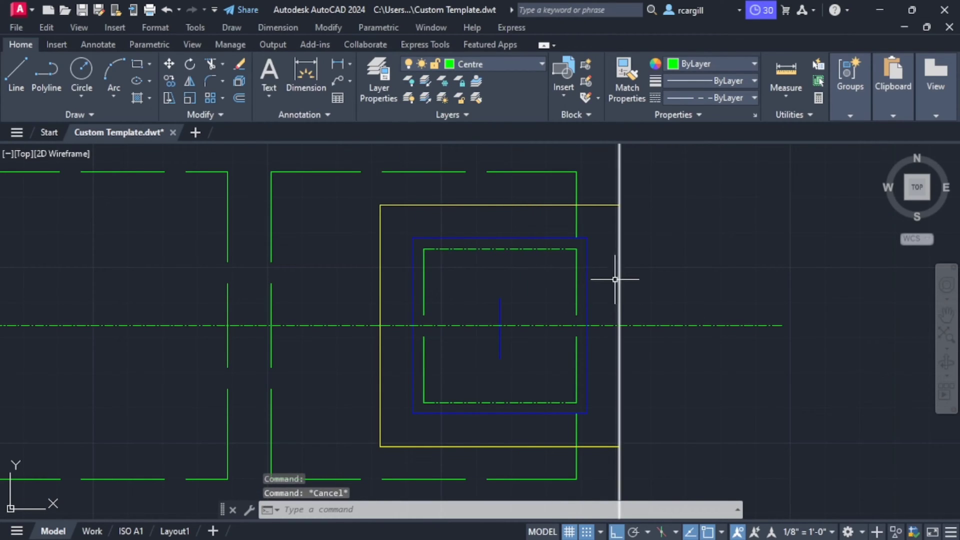
pyautogui.press('Escape')
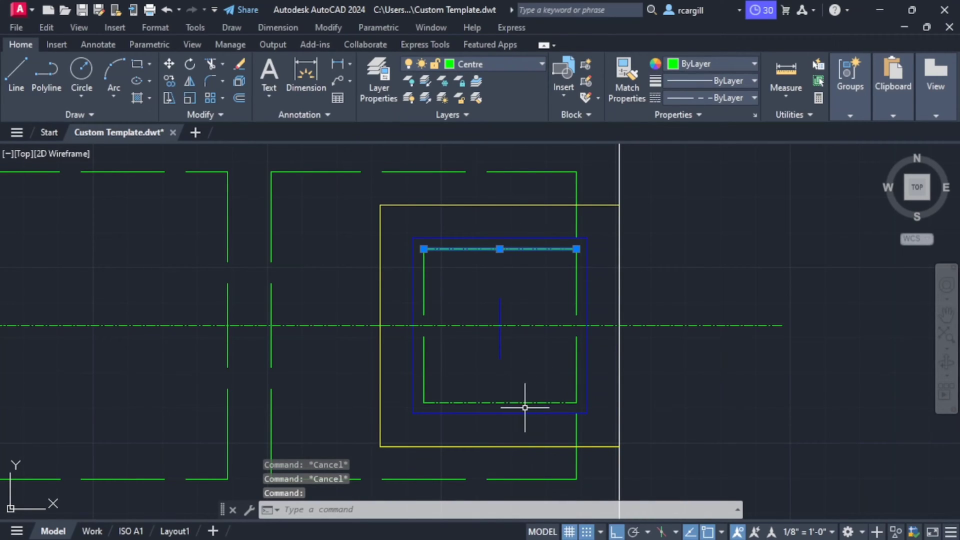
pyautogui.click(494, 64)
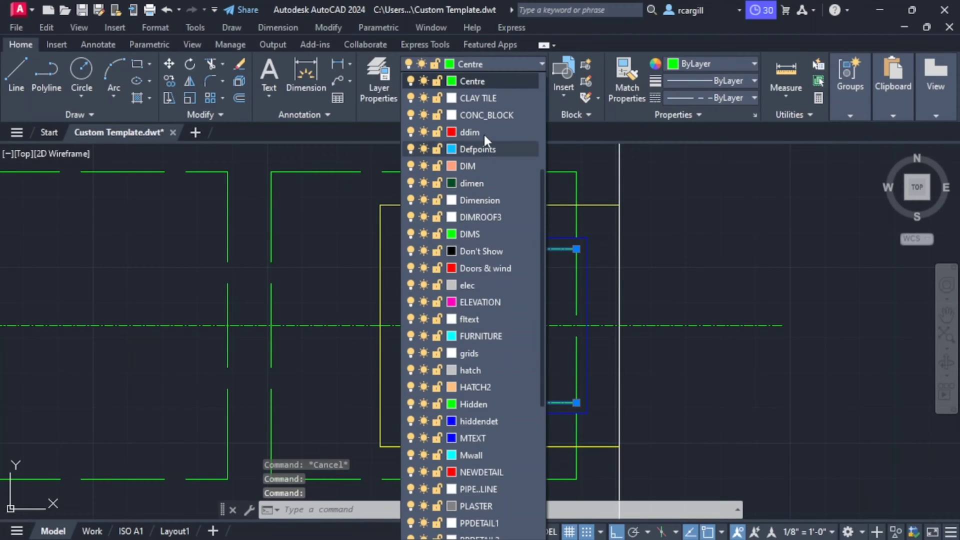
pyautogui.click(479, 404)
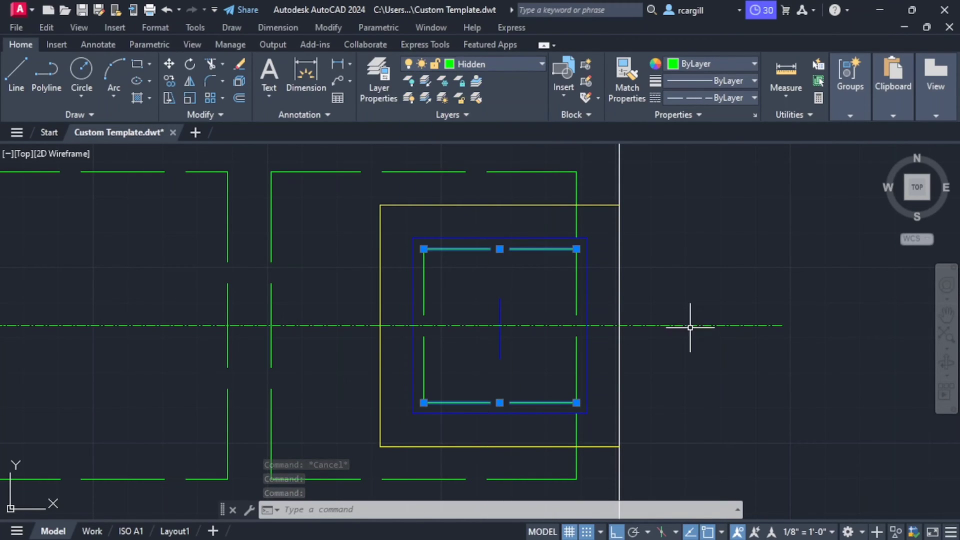
pyautogui.press('Escape')
# Check the 100mm dia. PVC outlet in the reference plan and make Hidden the current layer.
pyautogui.scroll(-6, 668, 334)
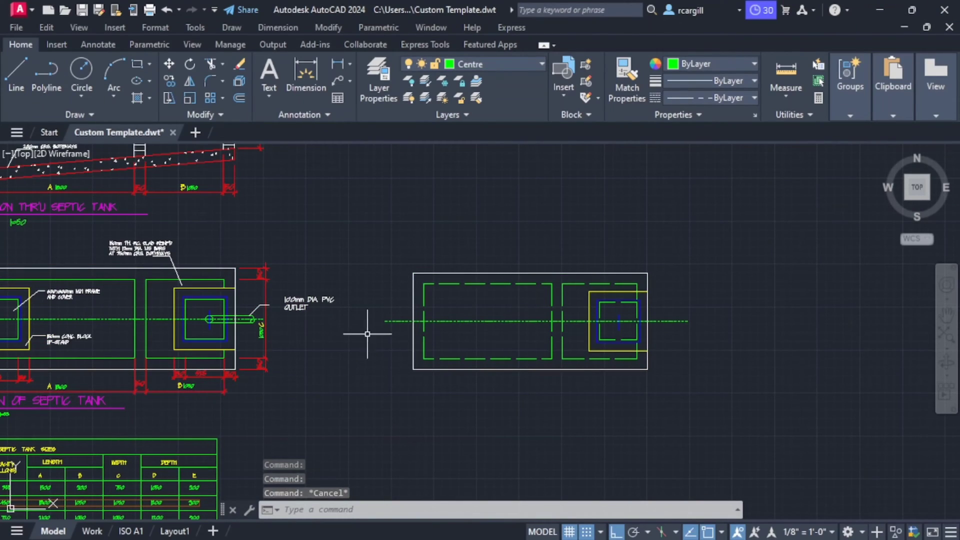
pyautogui.scroll(6, 93, 307)
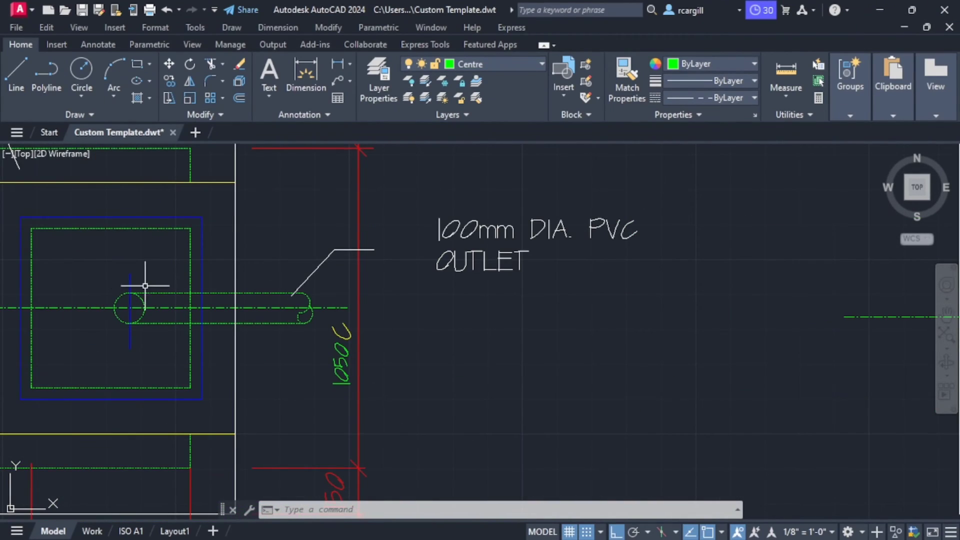
pyautogui.scroll(-3, 610, 238)
pyautogui.moveTo(548, 234); pyautogui.dragTo(405, 246, button='middle')
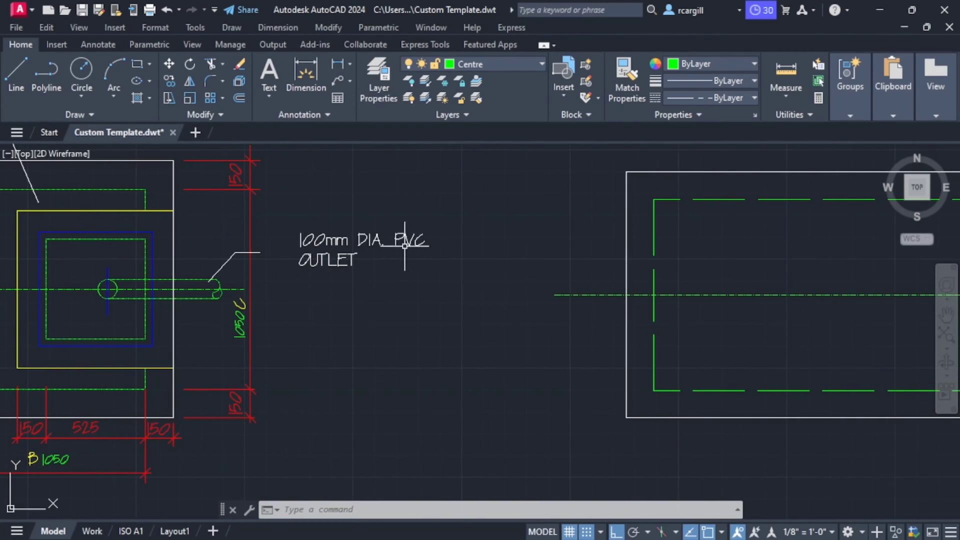
pyautogui.click(83, 69)
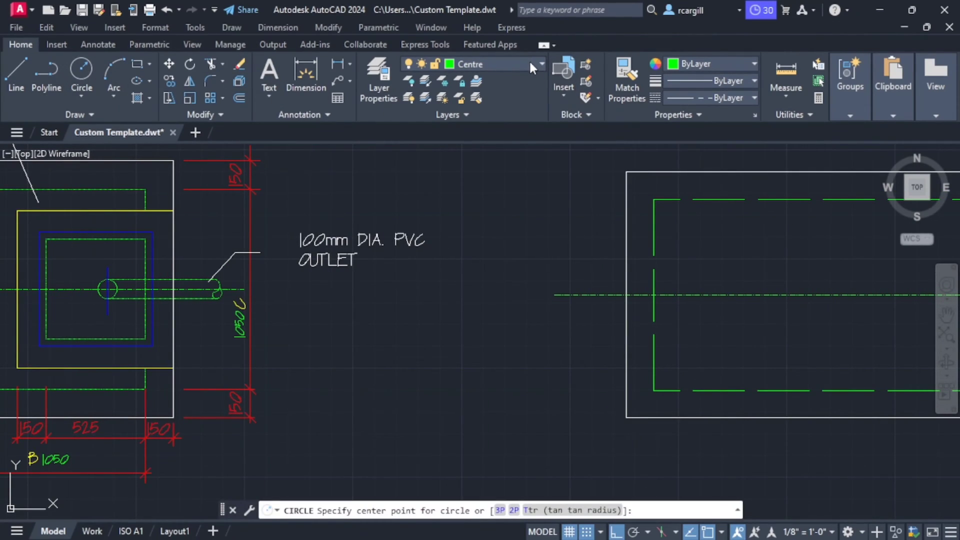
pyautogui.click(530, 61)
pyautogui.click(482, 404)
# Draw a circle of radius 50 centred where the outlet manhole's short vertical line crosses the horizontal centre line.
pyautogui.click(85, 67)
pyautogui.scroll(-3, 558, 309)
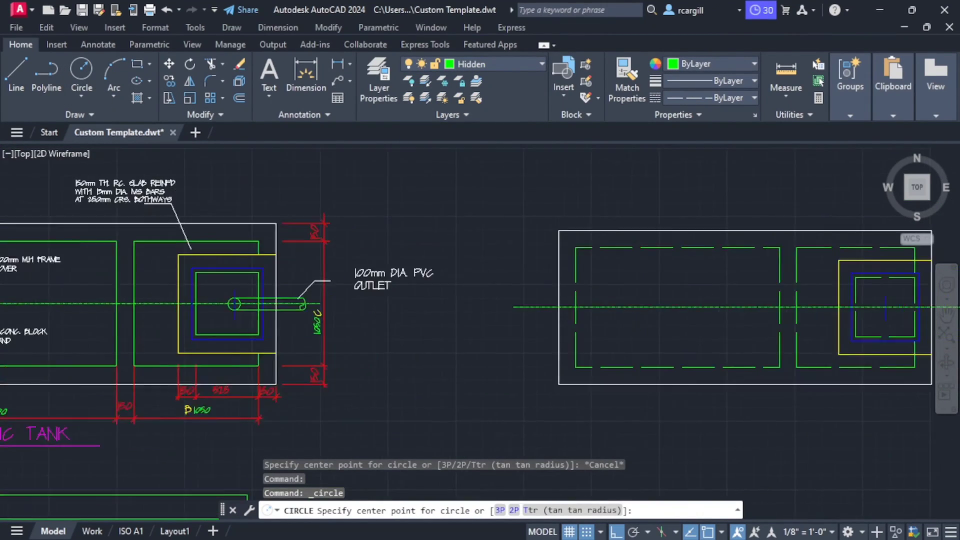
pyautogui.moveTo(805, 335); pyautogui.dragTo(635, 338, button='middle')
pyautogui.scroll(5, 597, 278)
pyautogui.scroll(5, 615, 286)
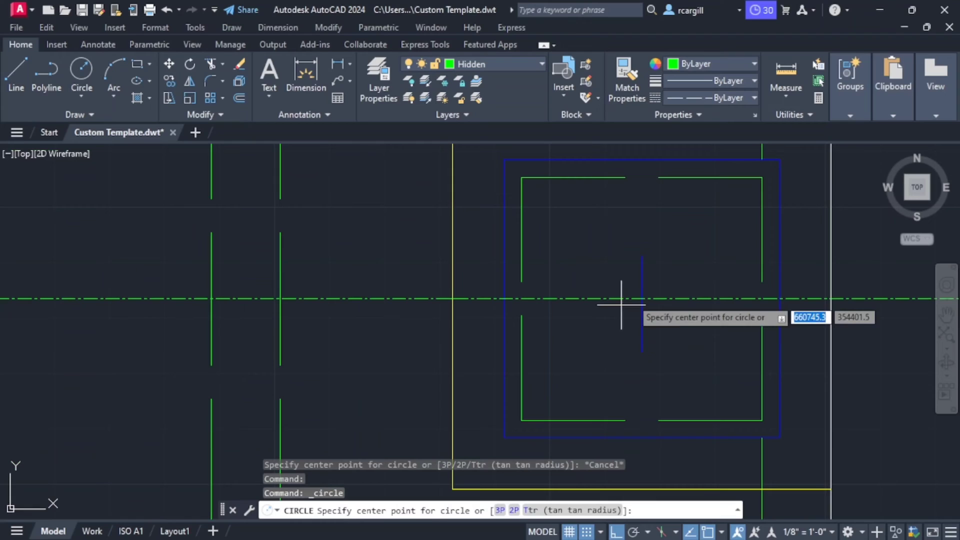
pyautogui.scroll(4, 643, 291)
pyautogui.click(643, 292)
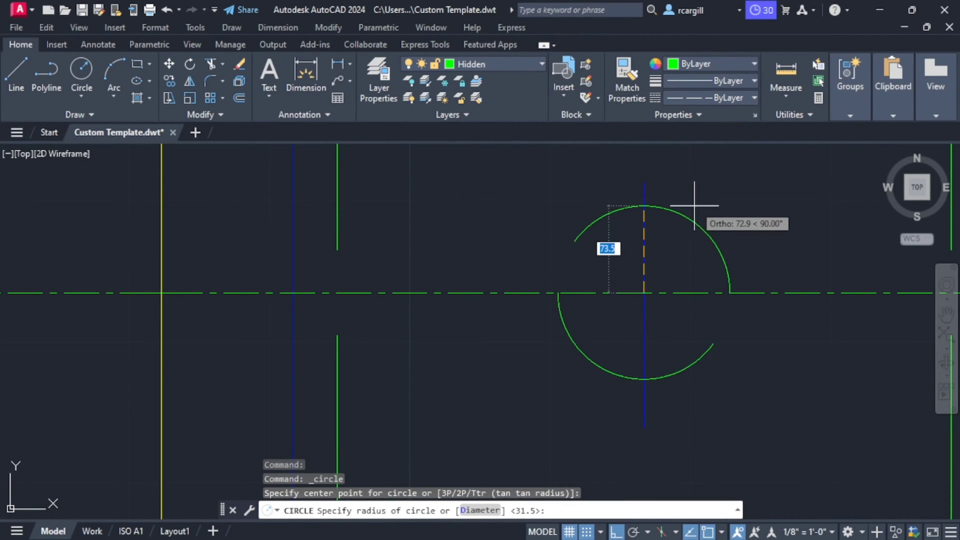
pyautogui.write('5')
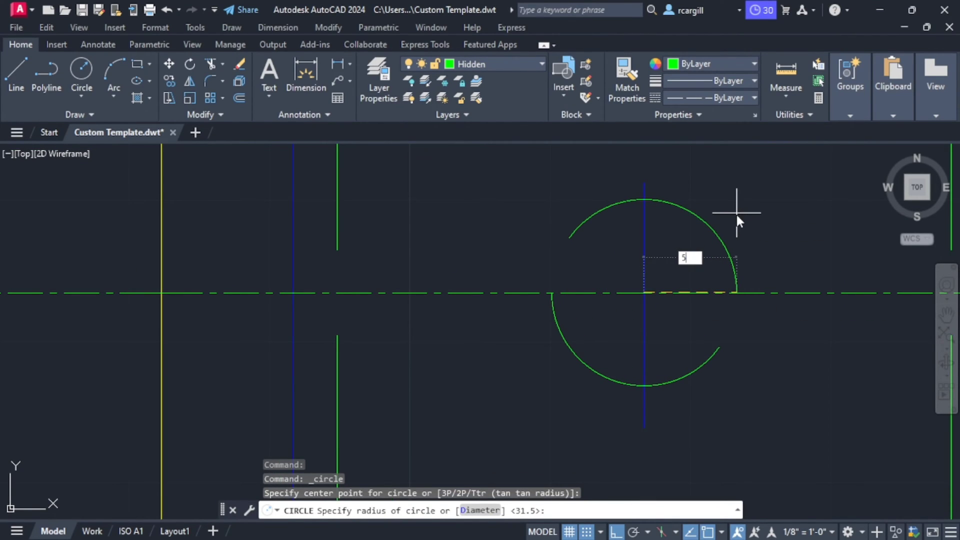
pyautogui.write('0')
pyautogui.press('Return')
pyautogui.scroll(-4, 651, 272)
pyautogui.scroll(2, 595, 286)
pyautogui.scroll(5, 623, 278)
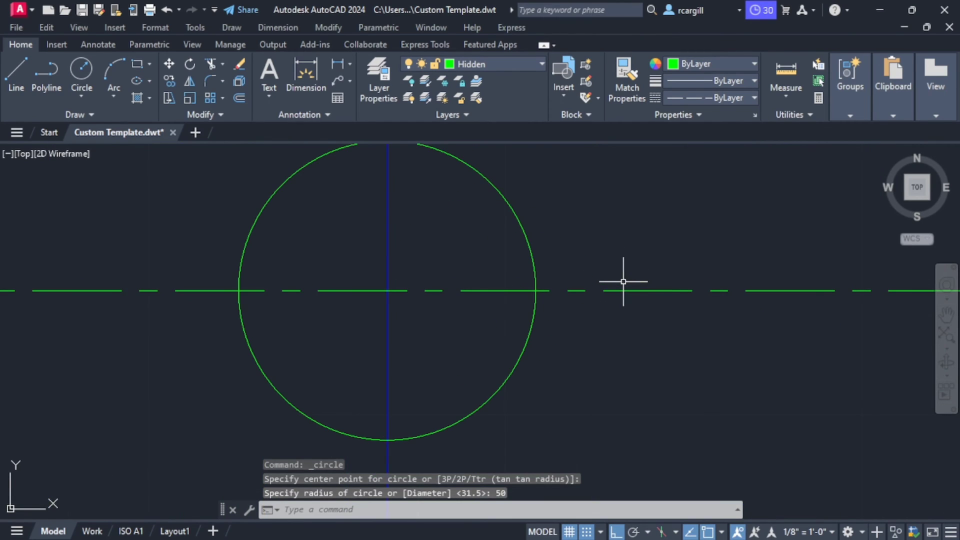
pyautogui.scroll(-7, 622, 278)
pyautogui.scroll(-4, 547, 274)
pyautogui.scroll(-3, 590, 284)
pyautogui.scroll(2, 589, 284)
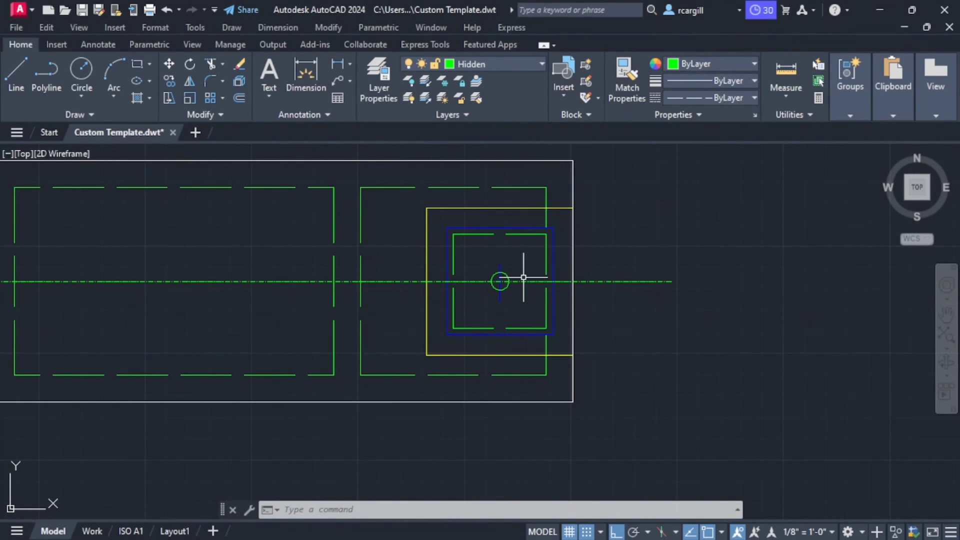
# Draw the outlet pipe's upper edge horizontally from the circle's top quadrant past the tank's right wall, ending short of the centre line's end.
pyautogui.scroll(-4, 454, 232)
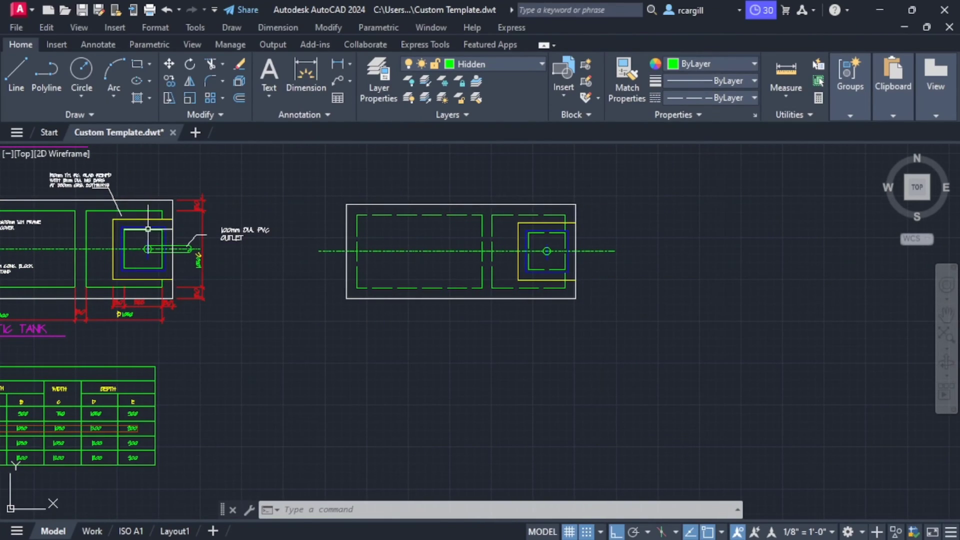
pyautogui.scroll(4, 148, 229)
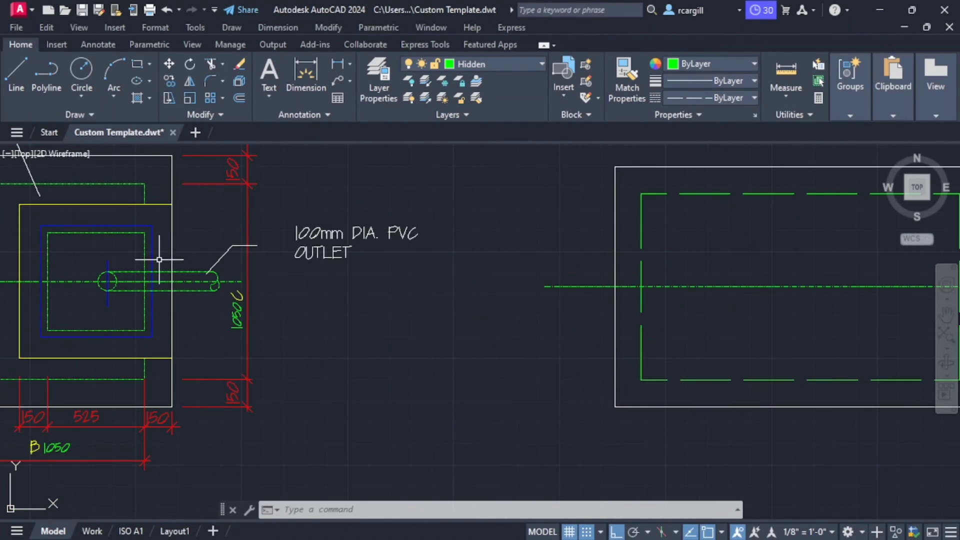
pyautogui.click(17, 70)
pyautogui.scroll(-3, 525, 215)
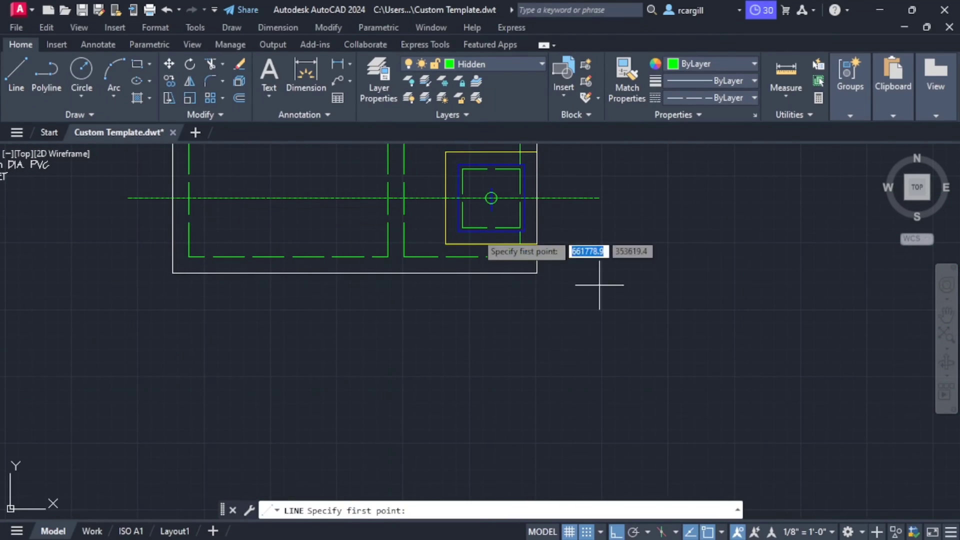
pyautogui.scroll(6, 495, 200)
pyautogui.click(530, 225)
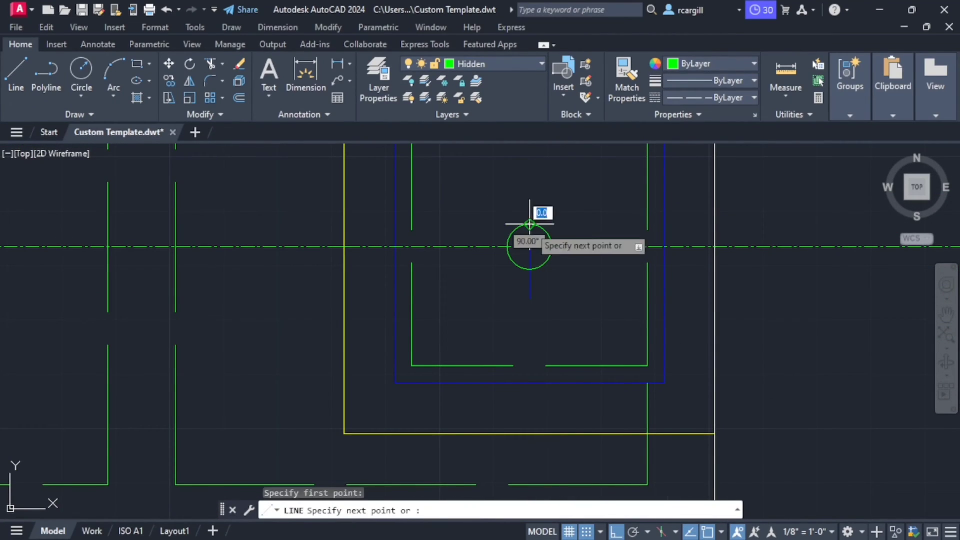
pyautogui.moveTo(900, 199); pyautogui.dragTo(732, 174, button='middle')
pyautogui.click(738, 170)
pyautogui.press('Return')
# Draw the outlet pipe's lower edge horizontally from the circle's bottom quadrant to about the same length as the upper edge.
pyautogui.press('Return')
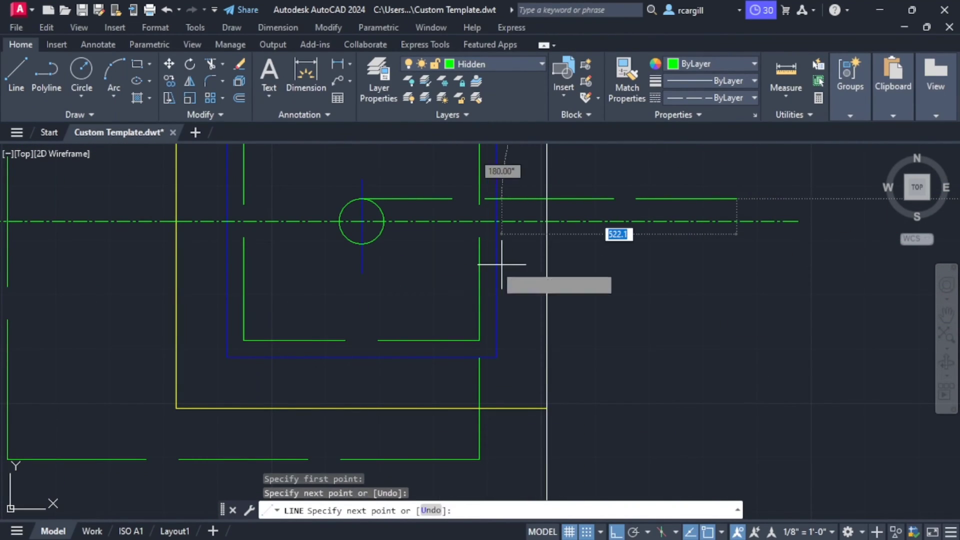
pyautogui.click(361, 244)
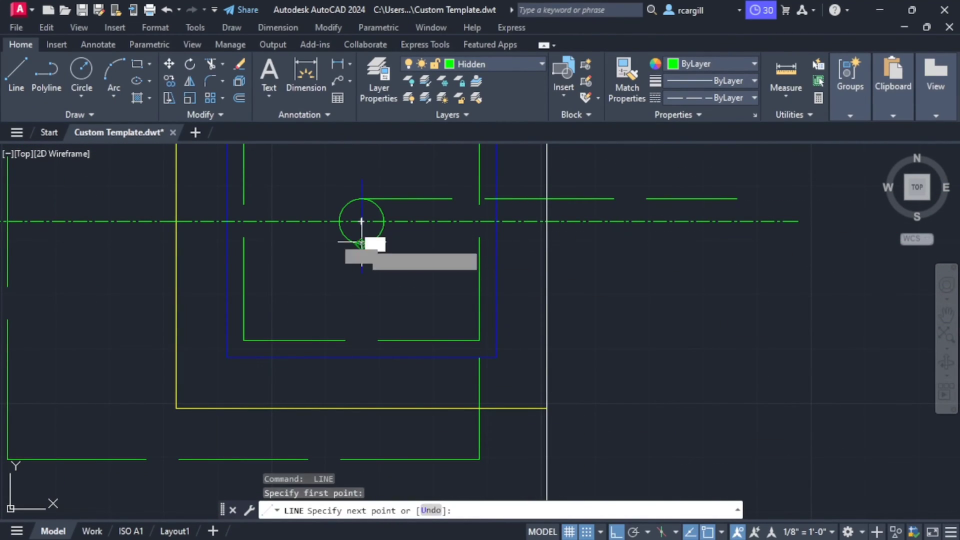
pyautogui.click(744, 270)
pyautogui.press('Return')
# Examine how the curved break at the outlet pipe's end is drawn in the reference plan.
pyautogui.press('Return')
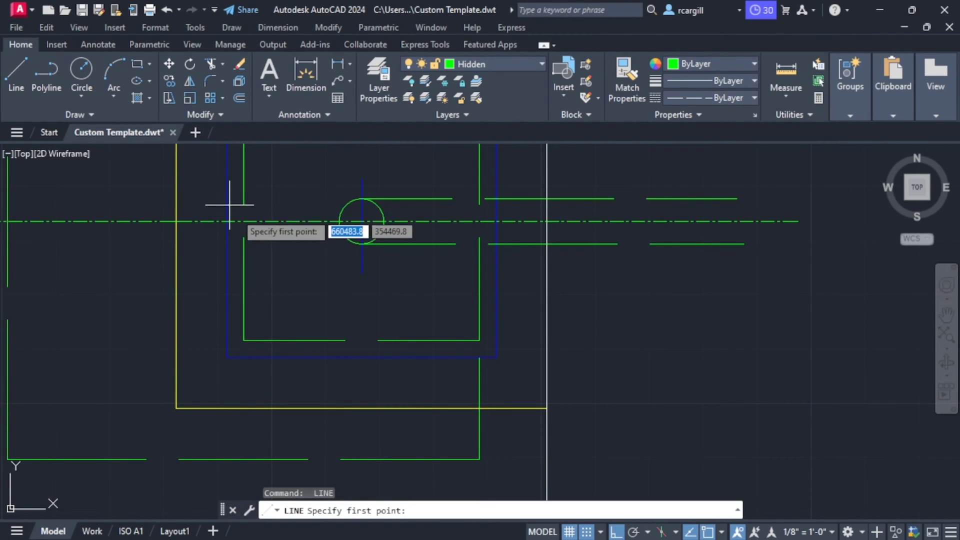
pyautogui.scroll(-5, 578, 253)
pyautogui.moveTo(200, 235); pyautogui.dragTo(340, 235, button='middle')
pyautogui.scroll(8, 298, 259)
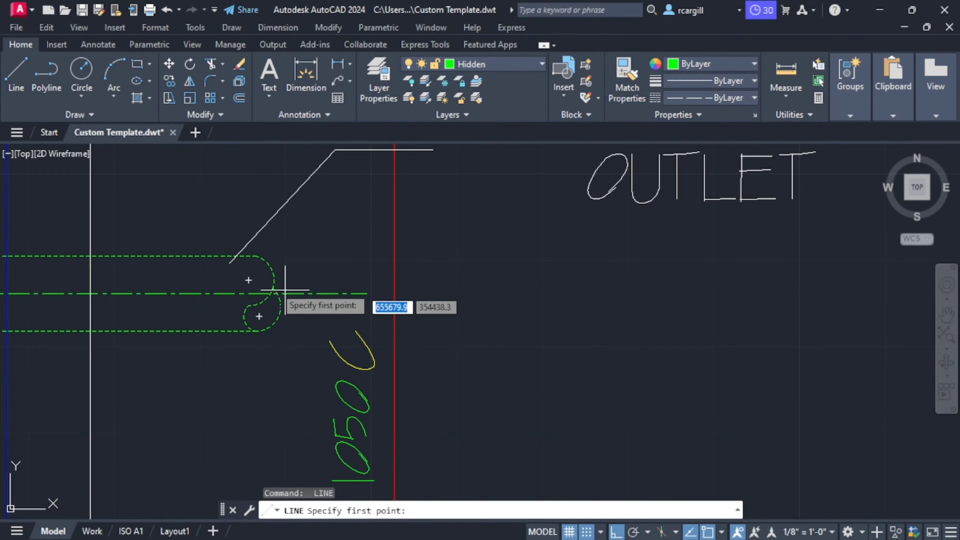
pyautogui.scroll(-3, 85, 309)
pyautogui.scroll(-5, 665, 285)
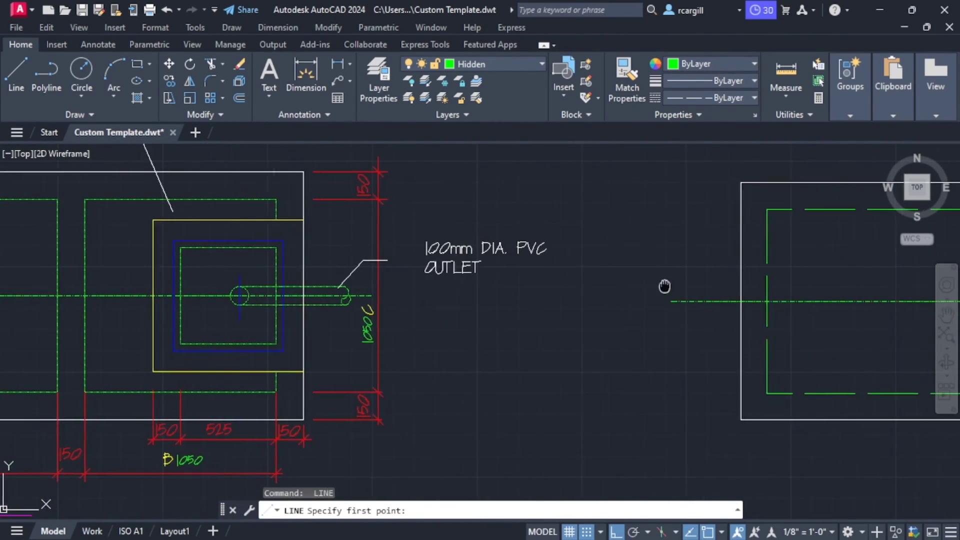
pyautogui.scroll(8, 420, 265)
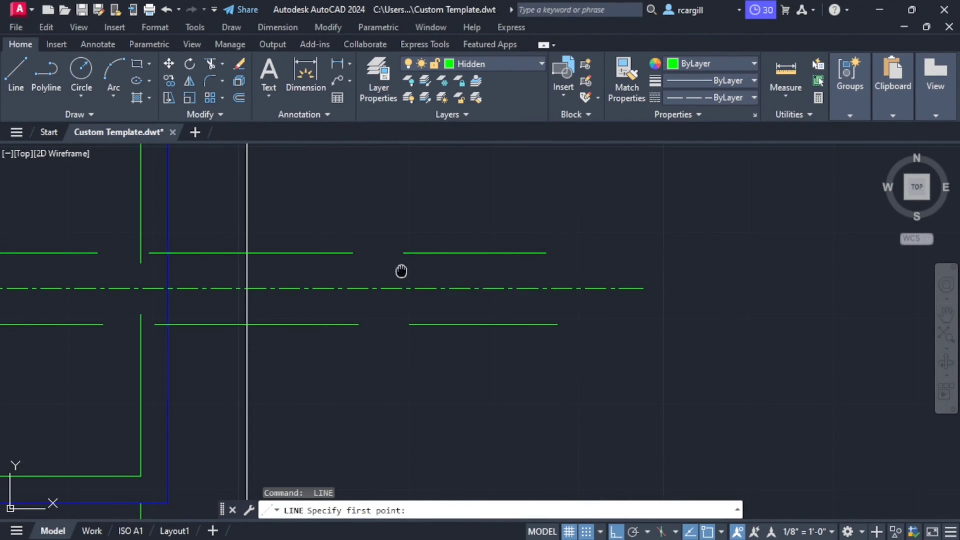
pyautogui.moveTo(358, 255); pyautogui.dragTo(504, 261, button='middle')
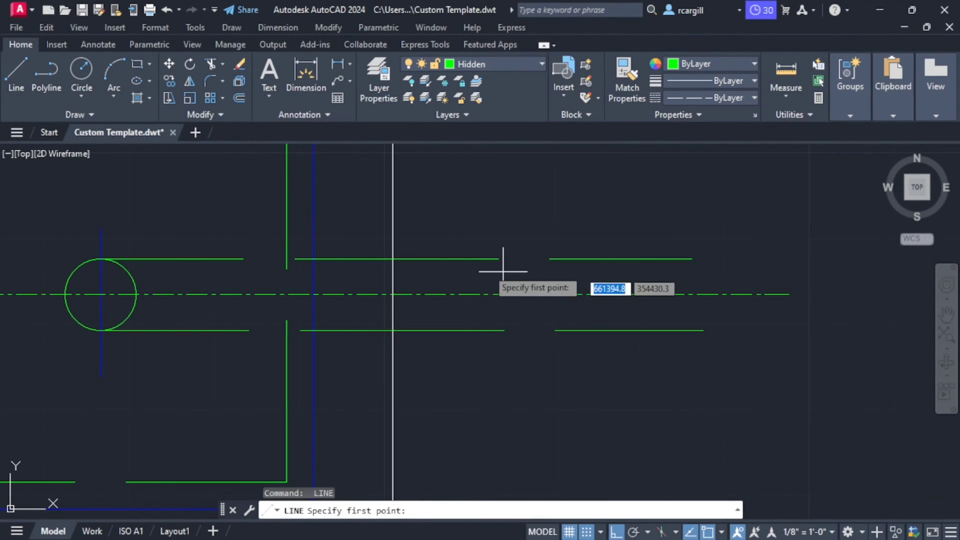
# Draw a circle of radius about 36.6 near the pipe's right end, its top touching the pipe's upper edge.
pyautogui.click(76, 66)
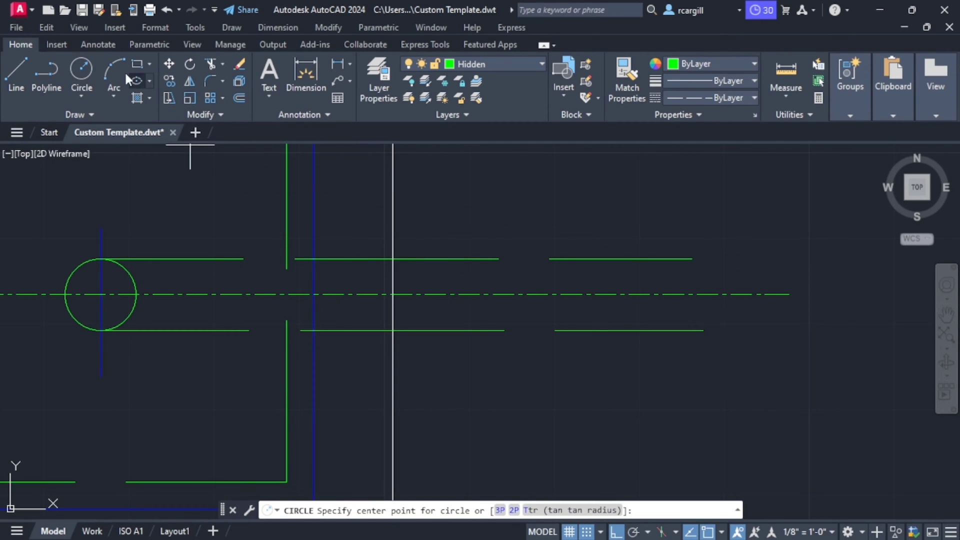
pyautogui.click(84, 69)
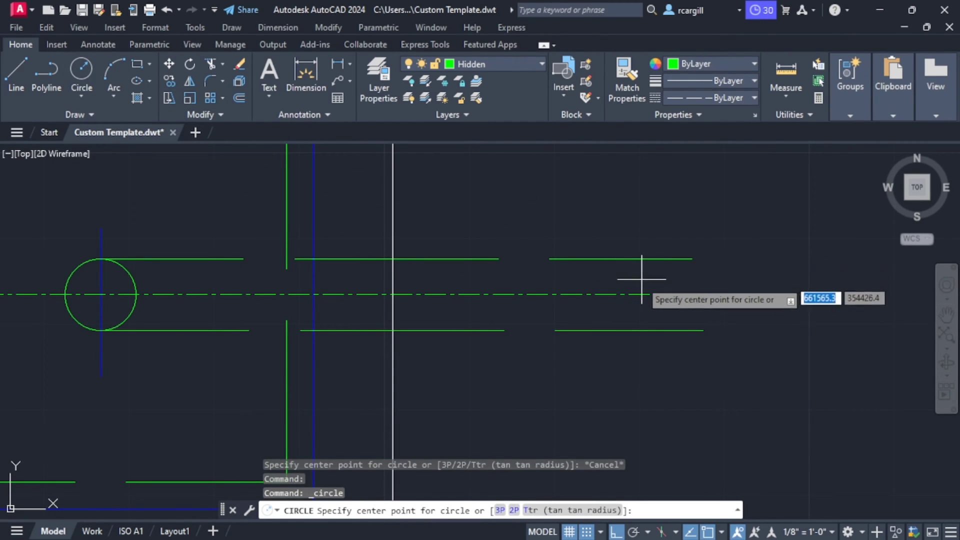
pyautogui.scroll(2, 636, 284)
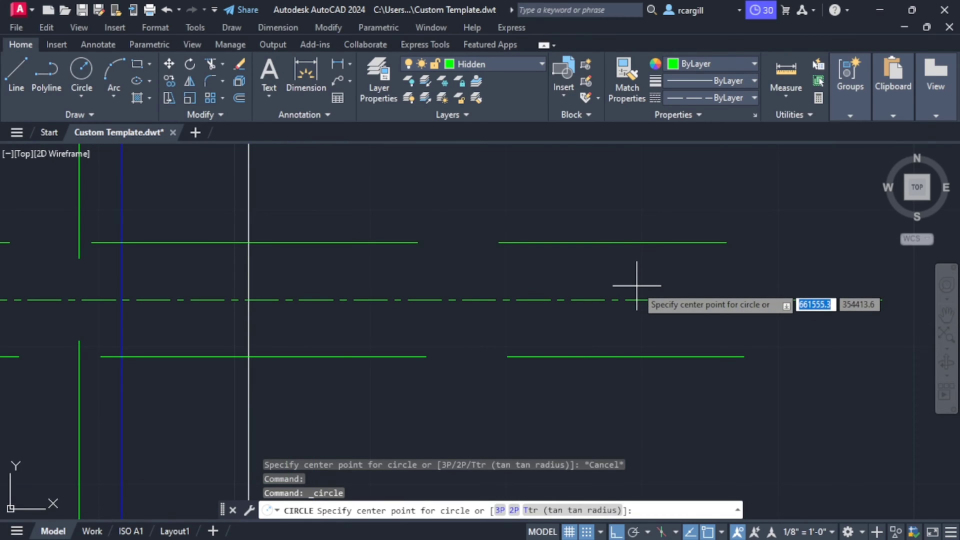
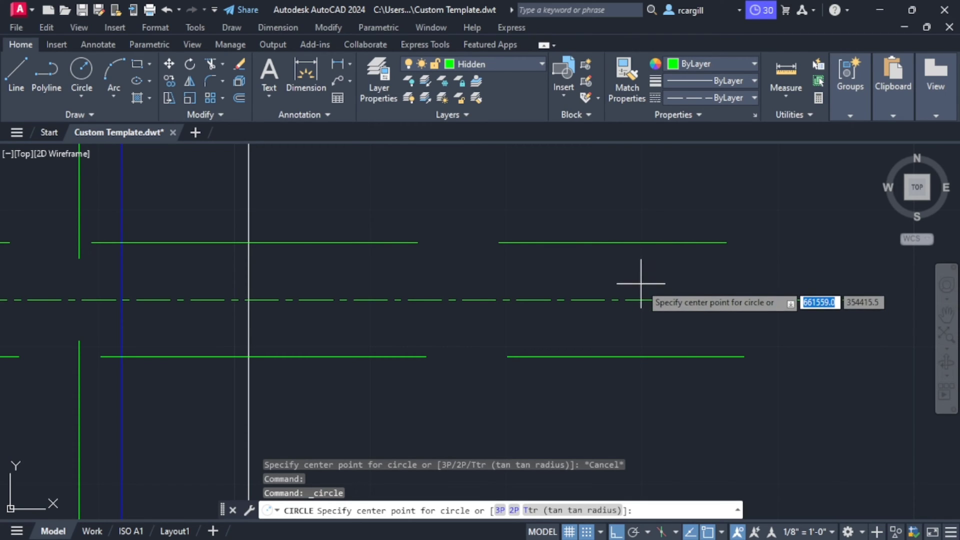
pyautogui.click(641, 284)
pyautogui.click(640, 243)
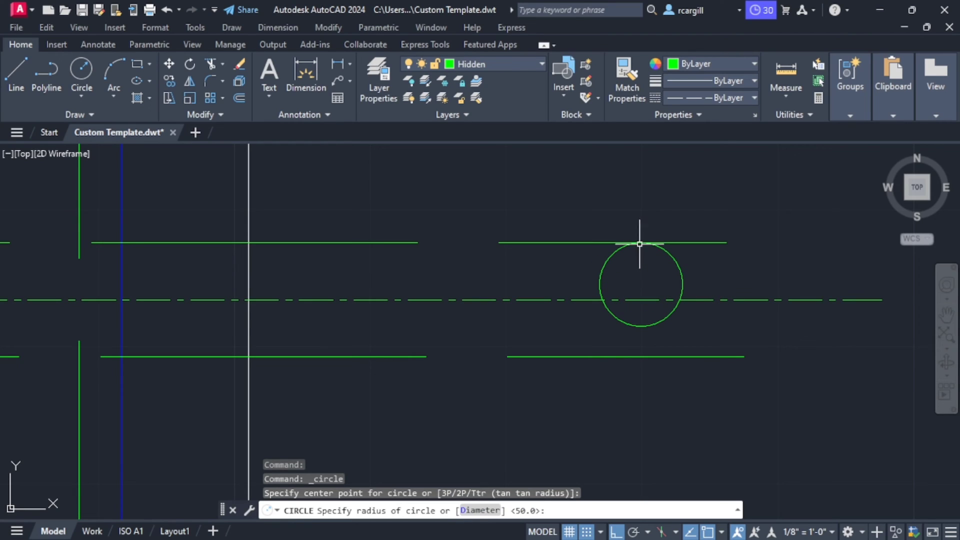
pyautogui.press('Escape')
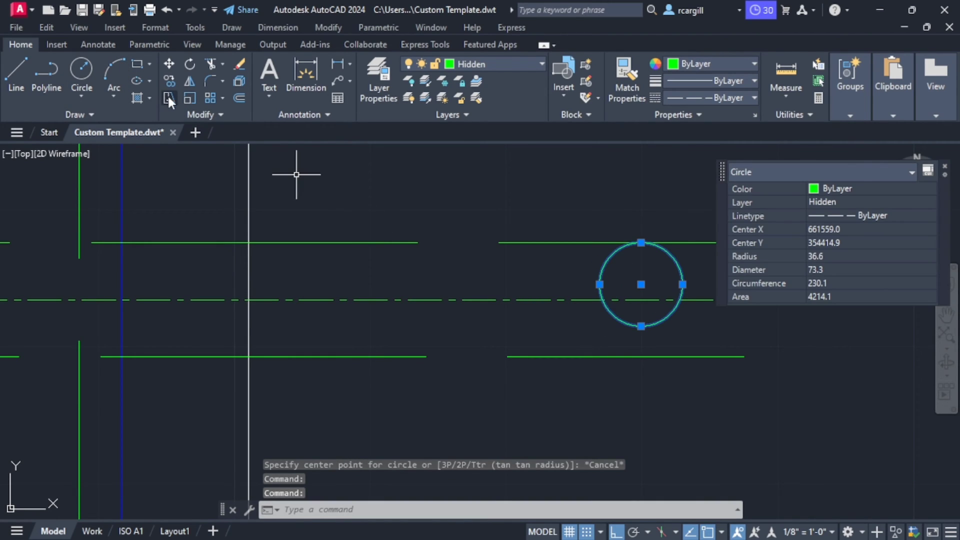
# Copy the pipe-end circle down and slightly to the right so its bottom quadrant sits on the pipe's lower edge.
pyautogui.click(169, 80)
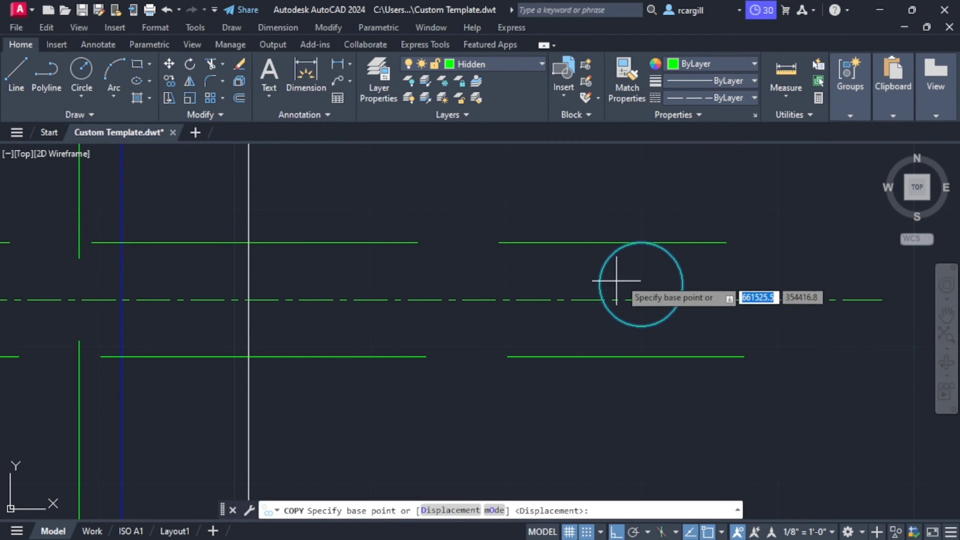
pyautogui.click(640, 326)
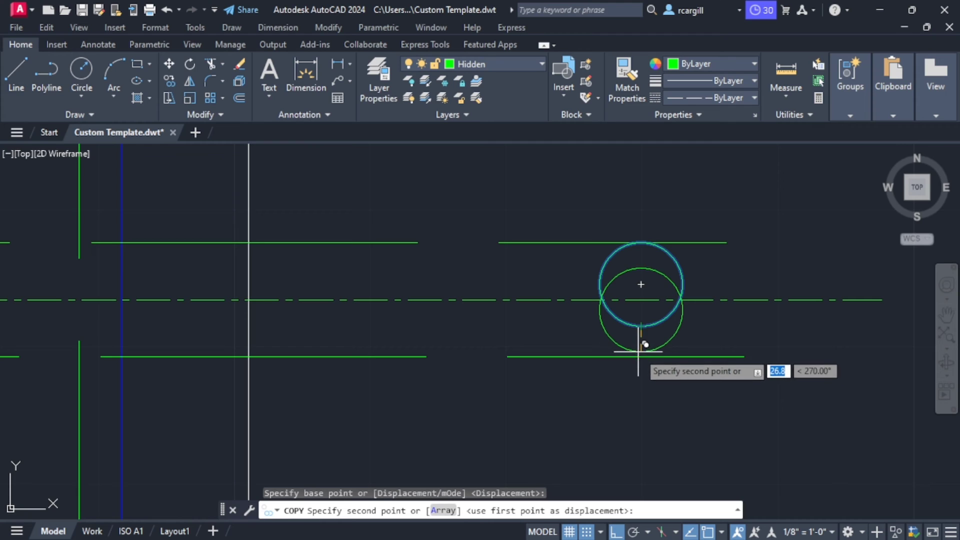
pyautogui.click(665, 356)
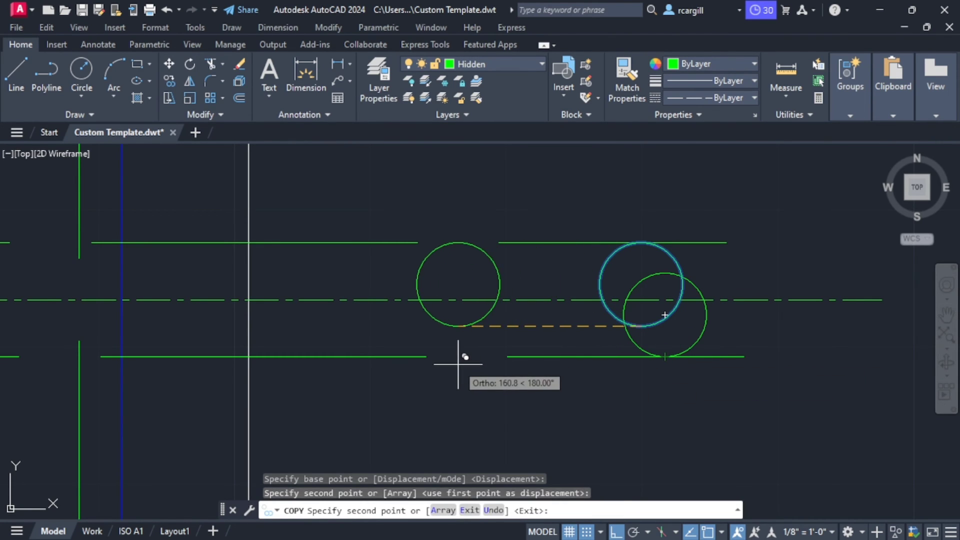
pyautogui.press('Escape')
pyautogui.scroll(-2, 726, 230)
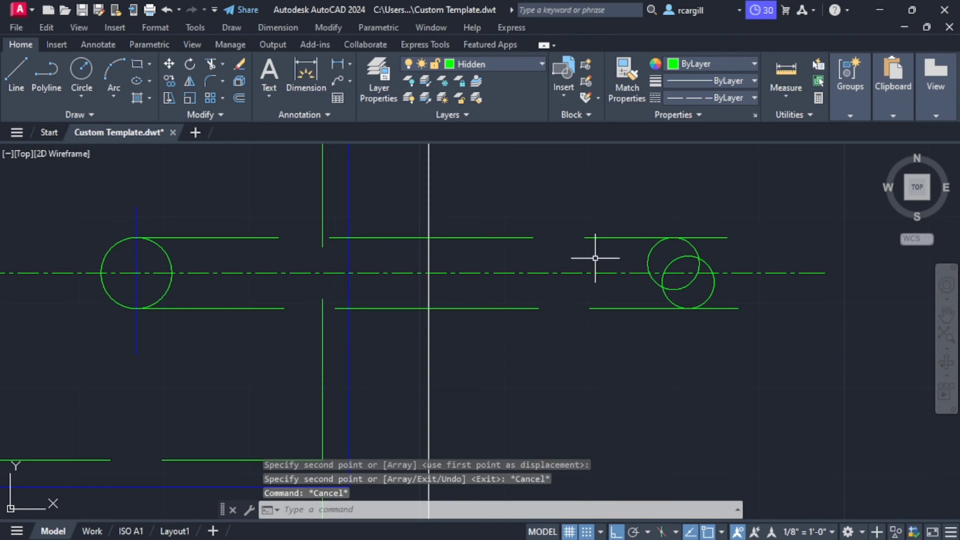
# Trim away the upper circle's upper-left arc between the pipe's upper edge and the centre line.
pyautogui.write('tr')
pyautogui.press('Return')
pyautogui.scroll(-5, 498, 275)
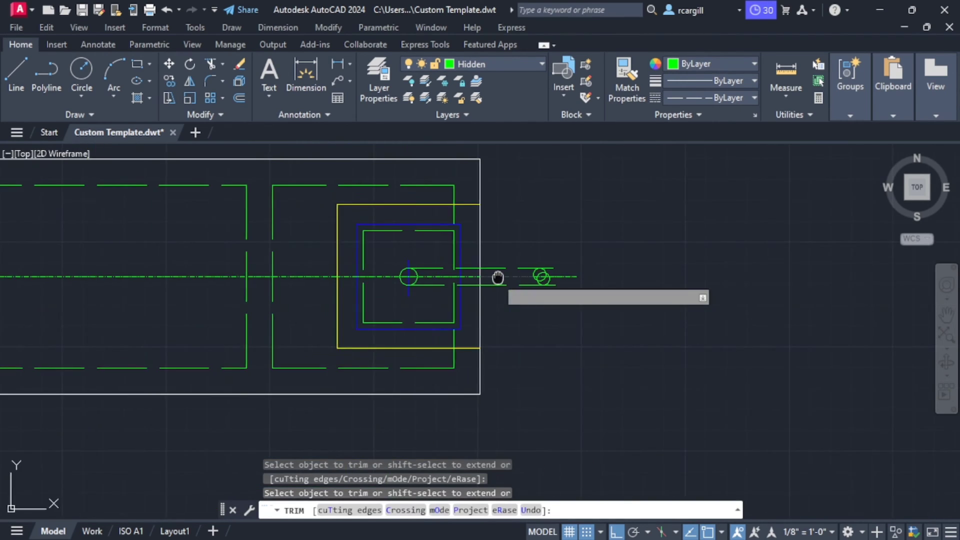
pyautogui.moveTo(369, 322); pyautogui.dragTo(513, 268, button='middle')
pyautogui.scroll(8, 679, 300)
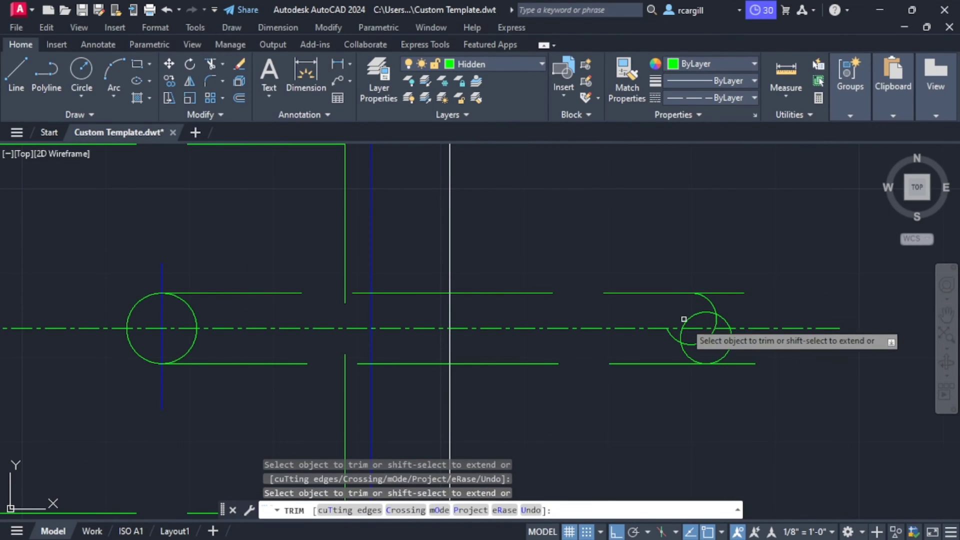
# Trim the upper circle's leftover arc outside the lower circle, following the curved break in the reference plan.
pyautogui.scroll(-6, 675, 299)
pyautogui.moveTo(235, 322); pyautogui.dragTo(430, 257, button='middle')
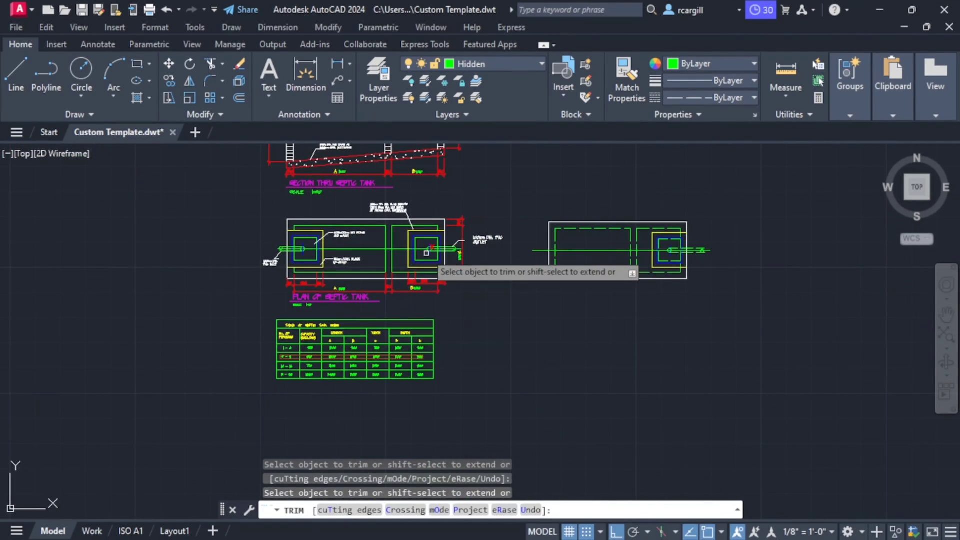
pyautogui.scroll(6, 465, 265)
pyautogui.scroll(2, 468, 268)
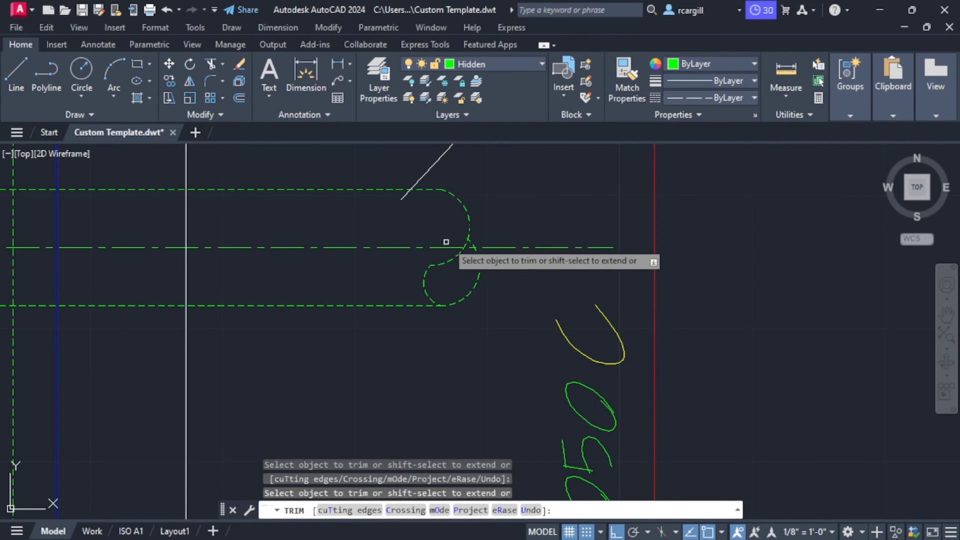
pyautogui.scroll(-4, 403, 249)
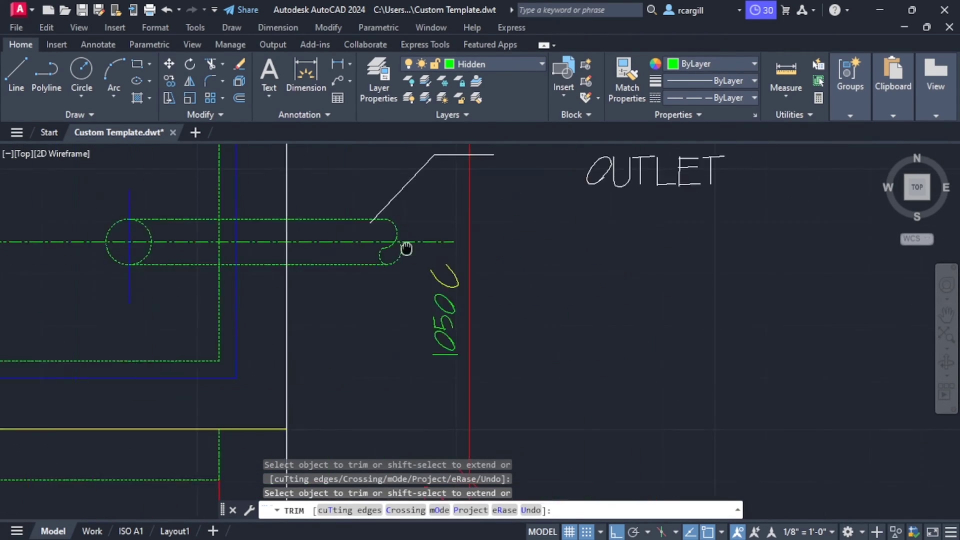
pyautogui.scroll(4, 583, 281)
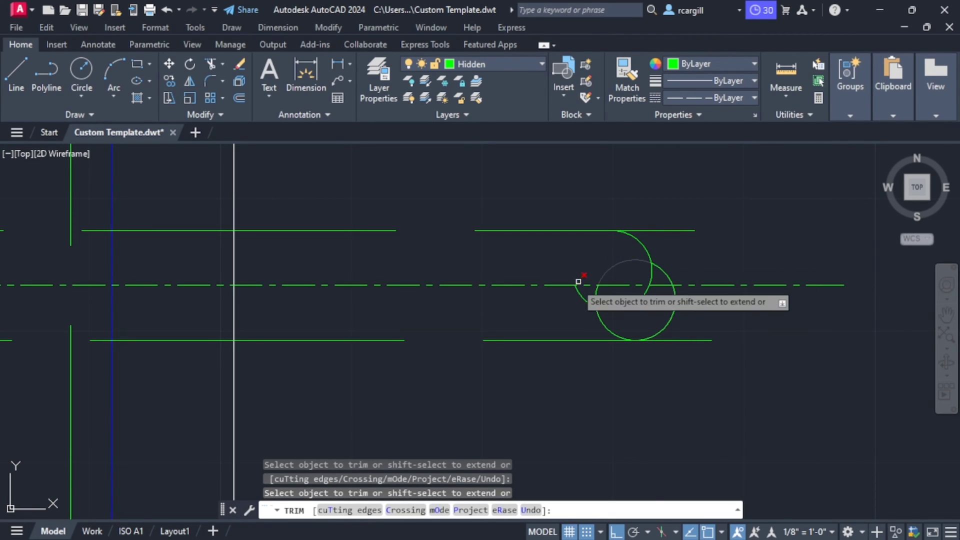
pyautogui.scroll(-3, 586, 296)
pyautogui.scroll(3, 600, 300)
pyautogui.click(582, 300)
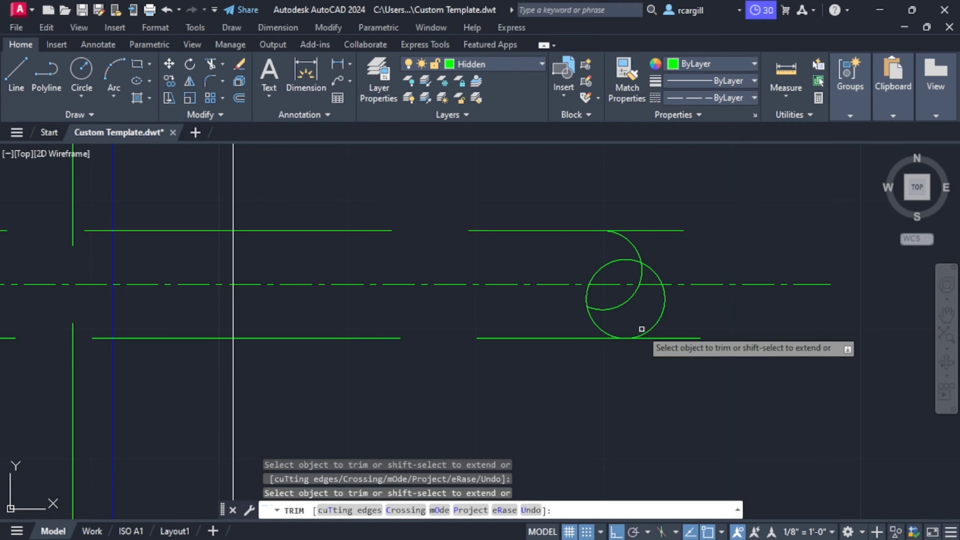
pyautogui.press('Escape')
pyautogui.press('Escape')
pyautogui.press('Escape')
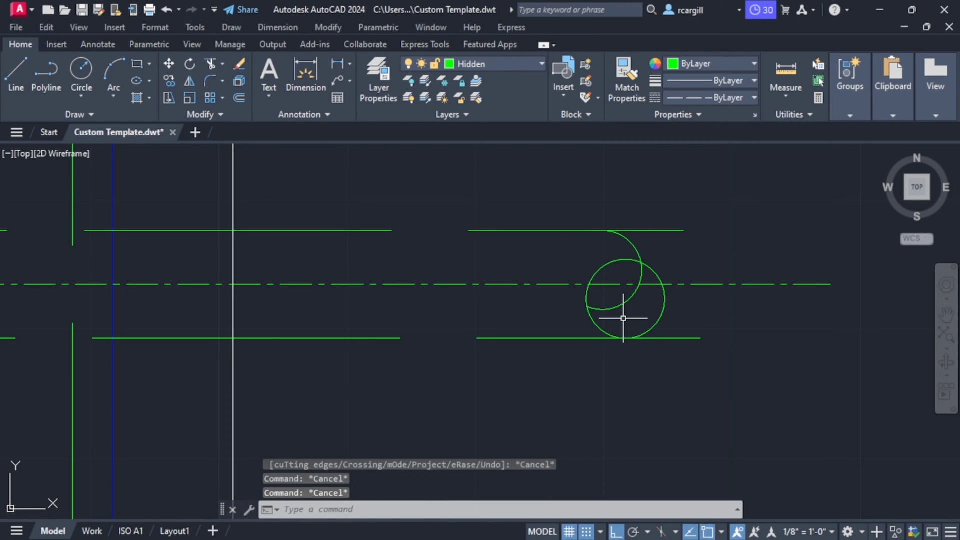
# Fillet the lower end of the upper arc to the lower circle's left side with a radius of 10.
pyautogui.write('fi')
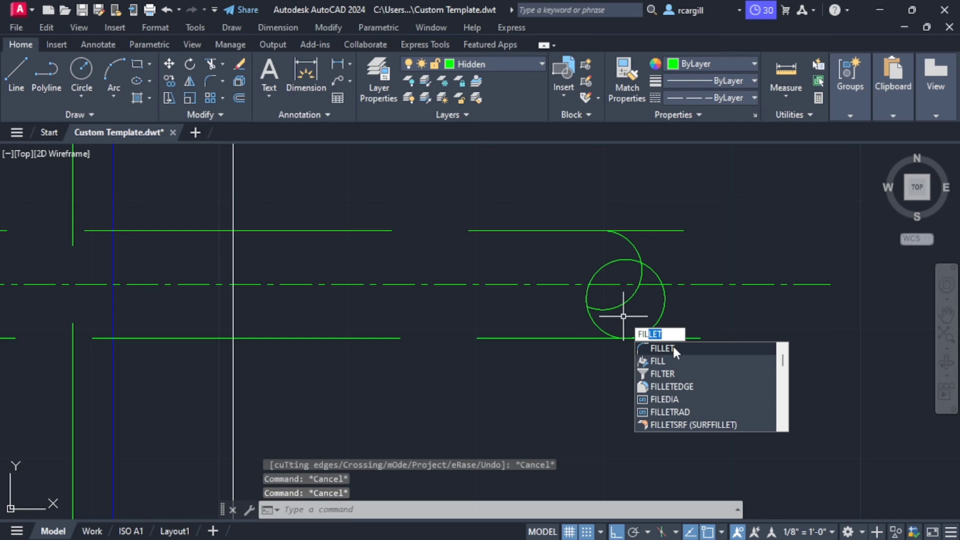
pyautogui.click(669, 346)
pyautogui.click(609, 311)
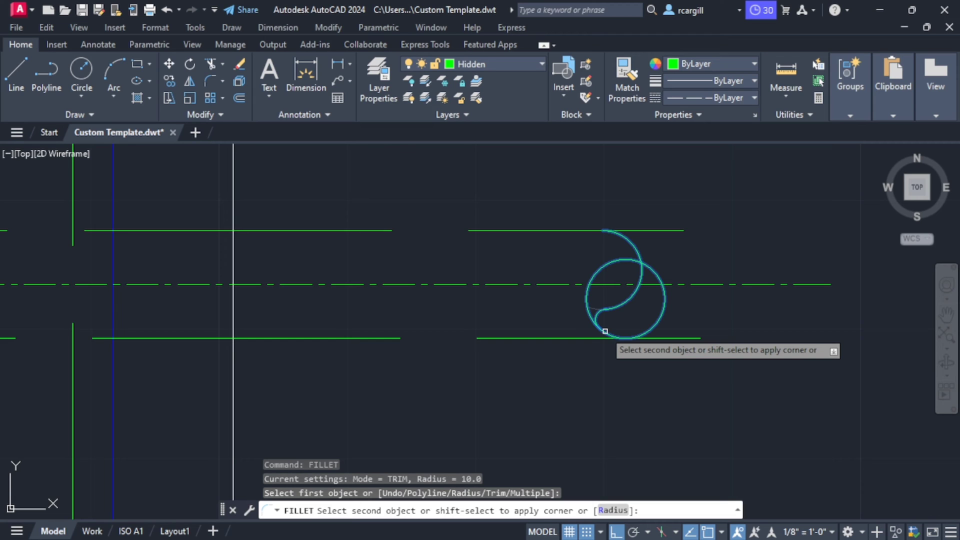
pyautogui.click(605, 331)
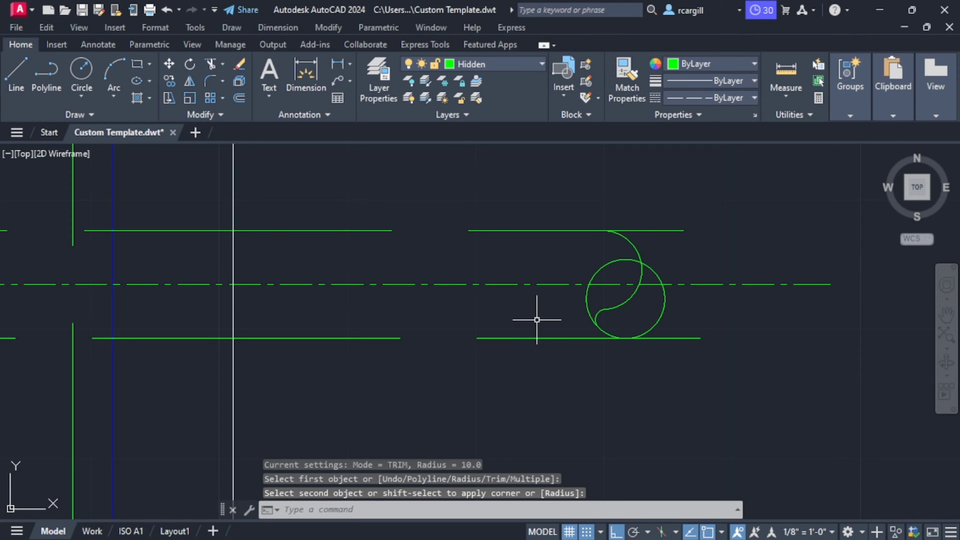
pyautogui.press('Escape')
pyautogui.press('Escape')
pyautogui.press('Escape')
# Trim the lower circle's top arc and its left arc down to the fillet to match the reference pipe break.
pyautogui.scroll(-5, 535, 317)
pyautogui.scroll(3, 375, 268)
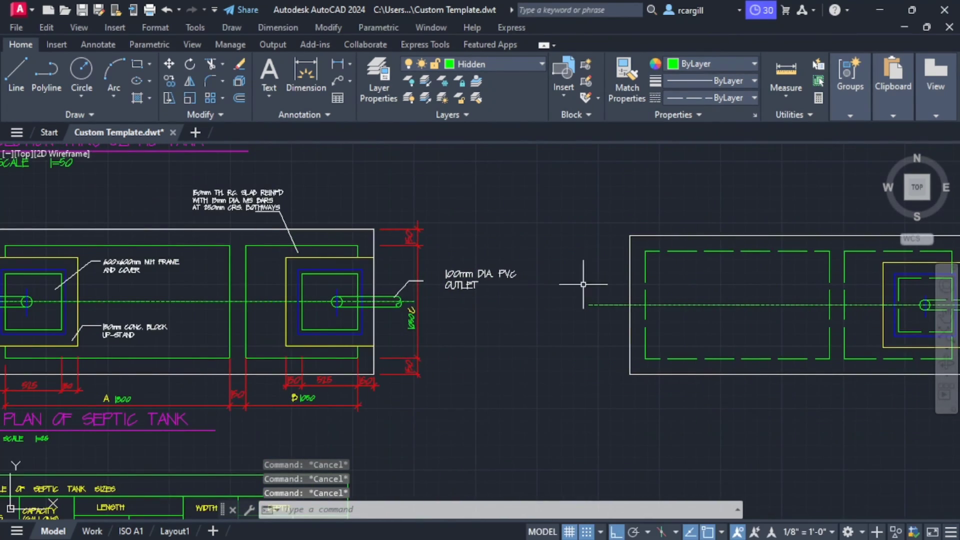
pyautogui.scroll(3, 400, 293)
pyautogui.scroll(4, 381, 326)
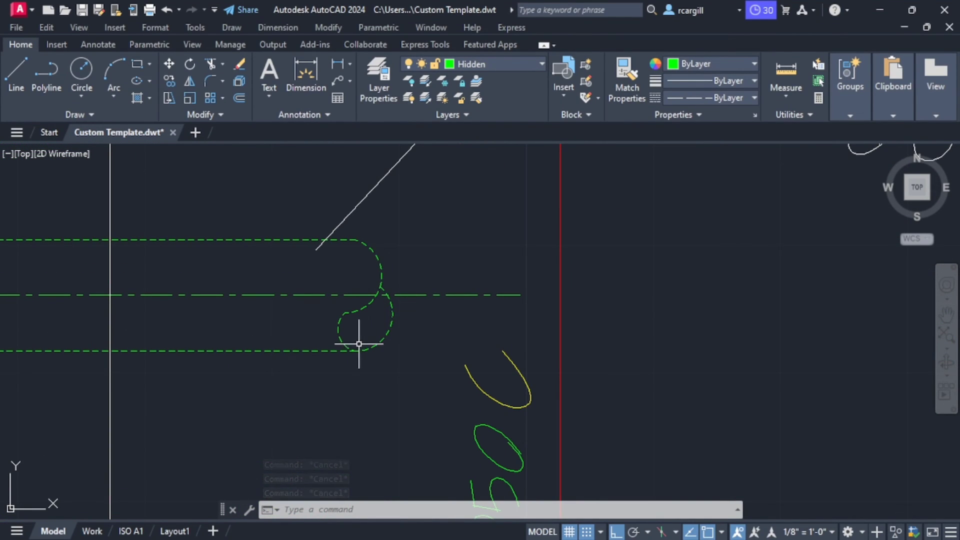
pyautogui.scroll(-5, 400, 273)
pyautogui.scroll(5, 771, 240)
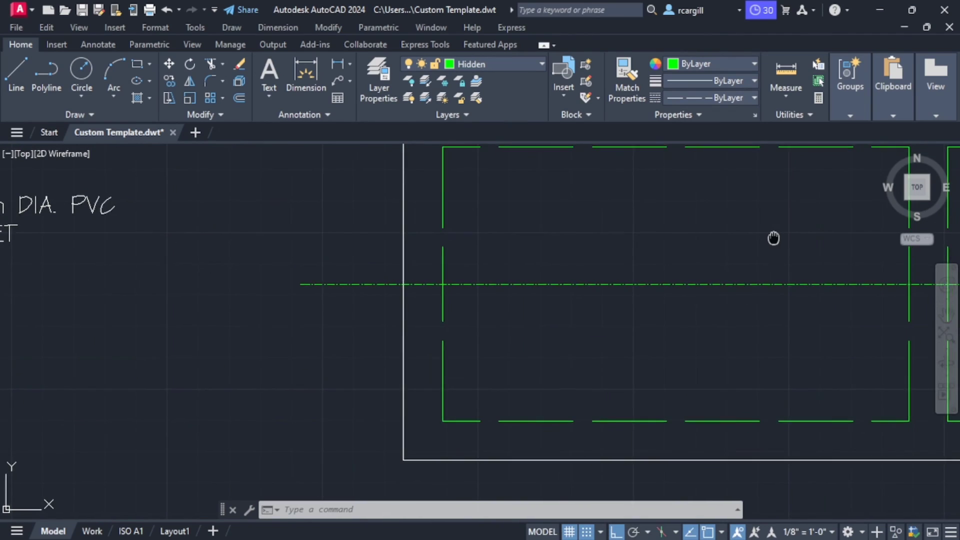
pyautogui.scroll(4, 800, 322)
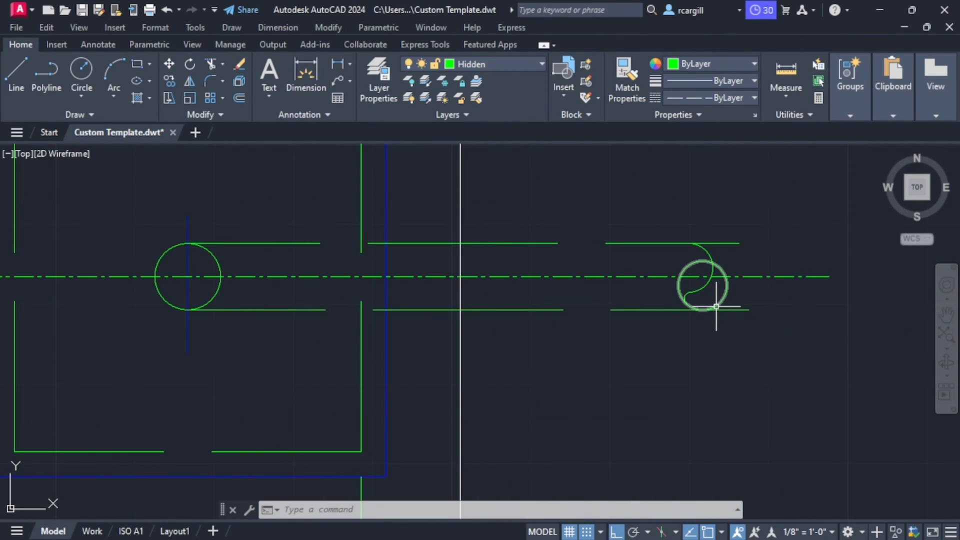
pyautogui.press('Return')
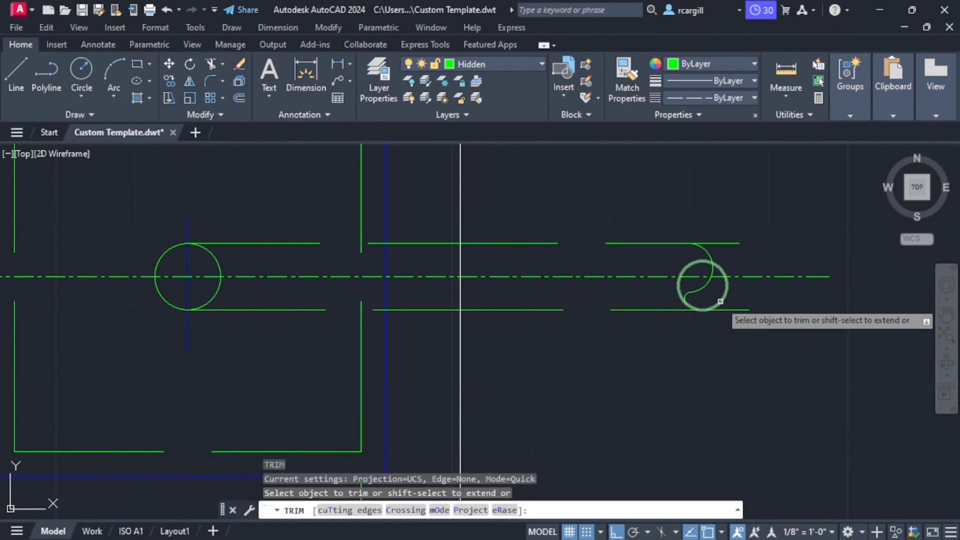
pyautogui.scroll(4, 706, 267)
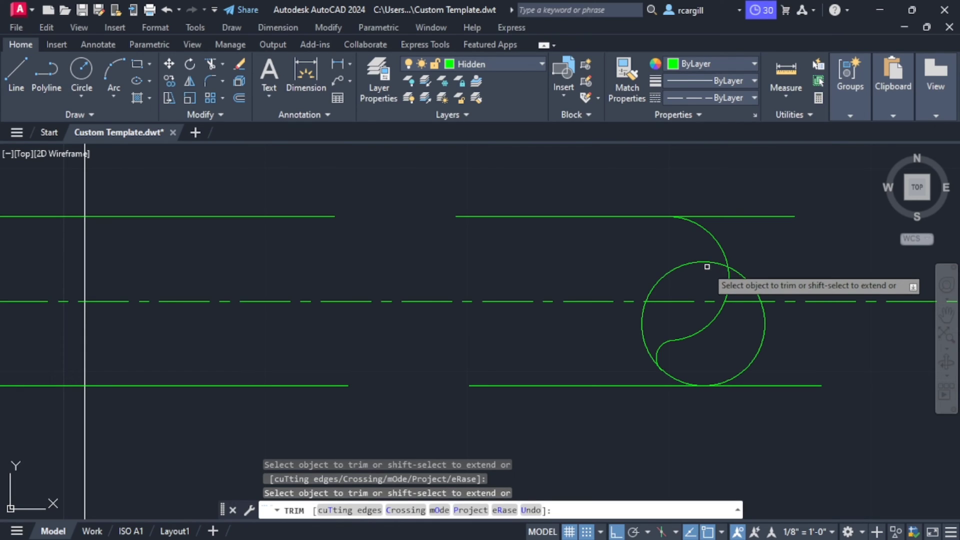
pyautogui.click(702, 262)
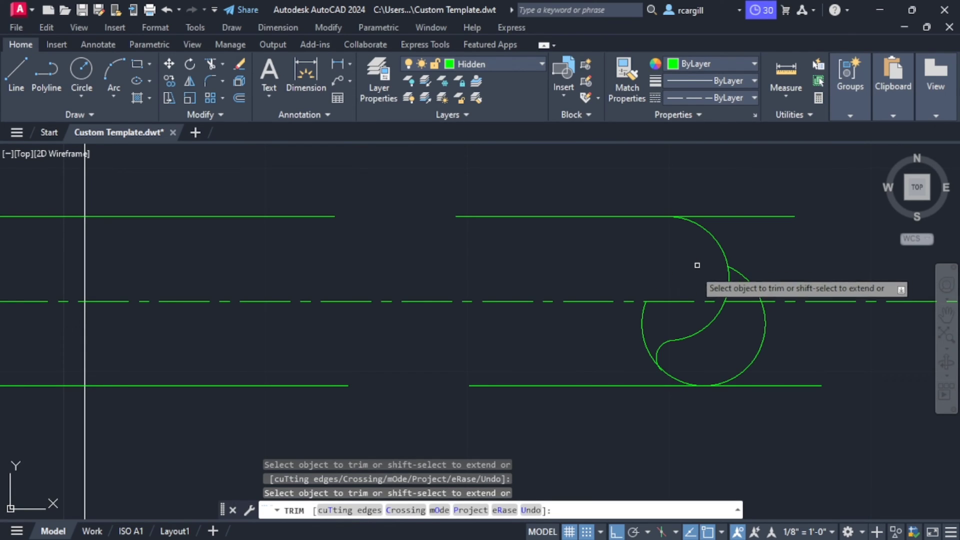
pyautogui.click(644, 319)
pyautogui.scroll(-2, 766, 313)
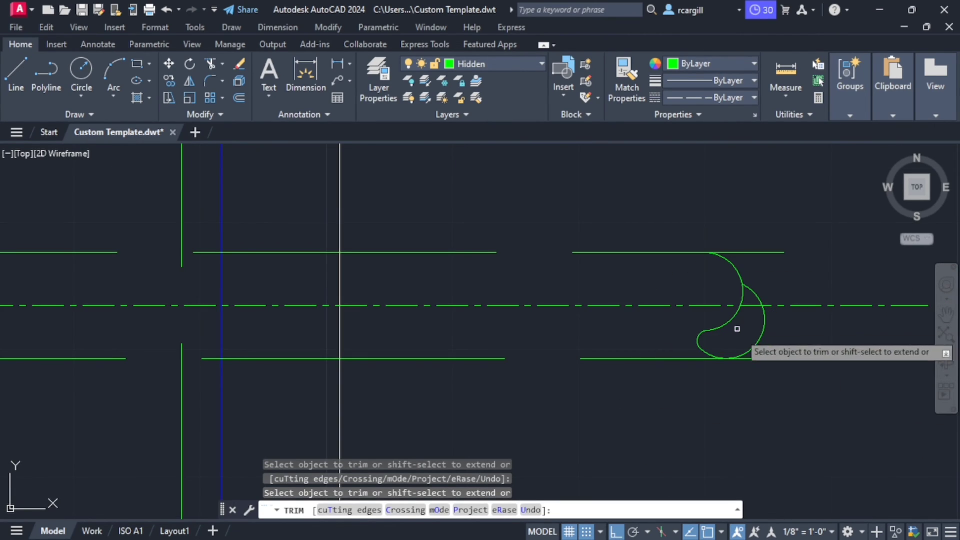
pyautogui.press('Escape')
pyautogui.scroll(-5, 740, 302)
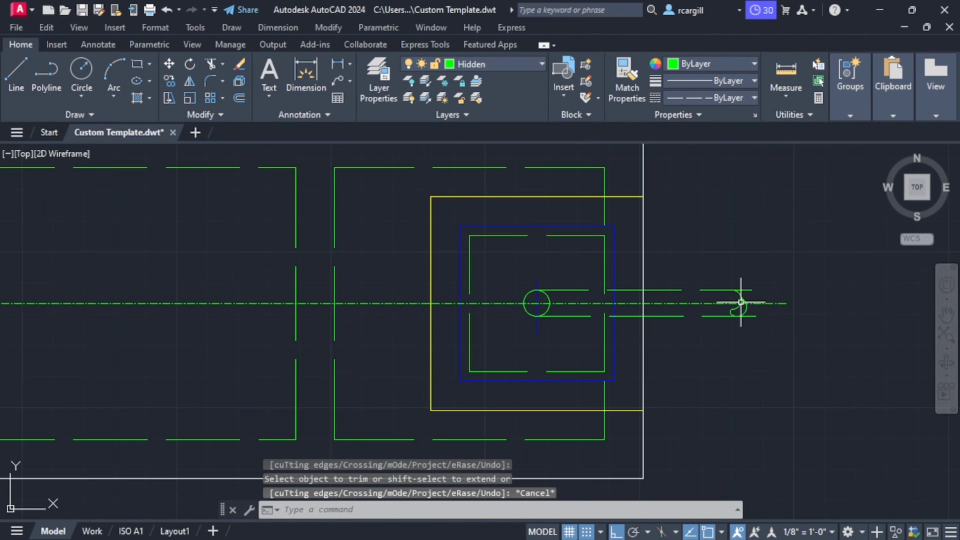
pyautogui.scroll(-4, 735, 320)
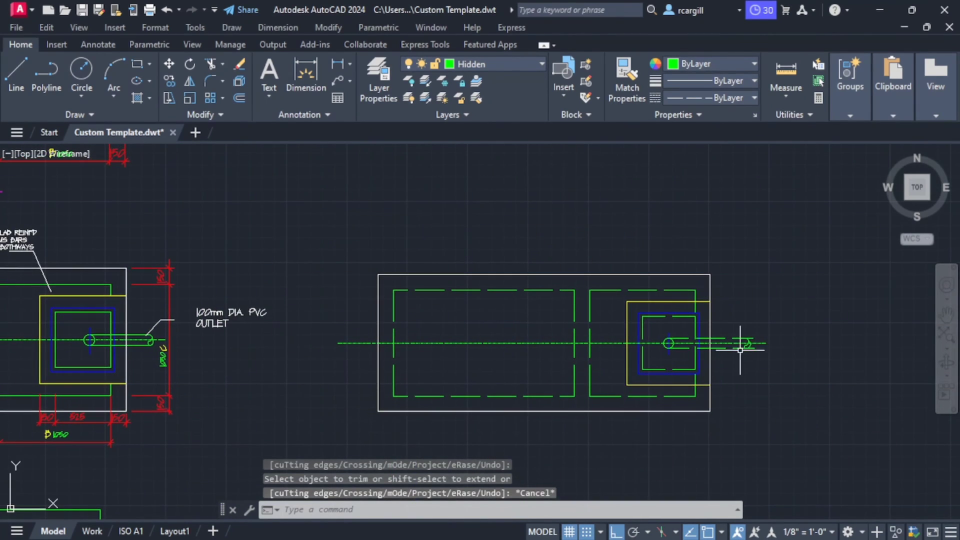
pyautogui.scroll(4, 747, 344)
pyautogui.scroll(4, 748, 345)
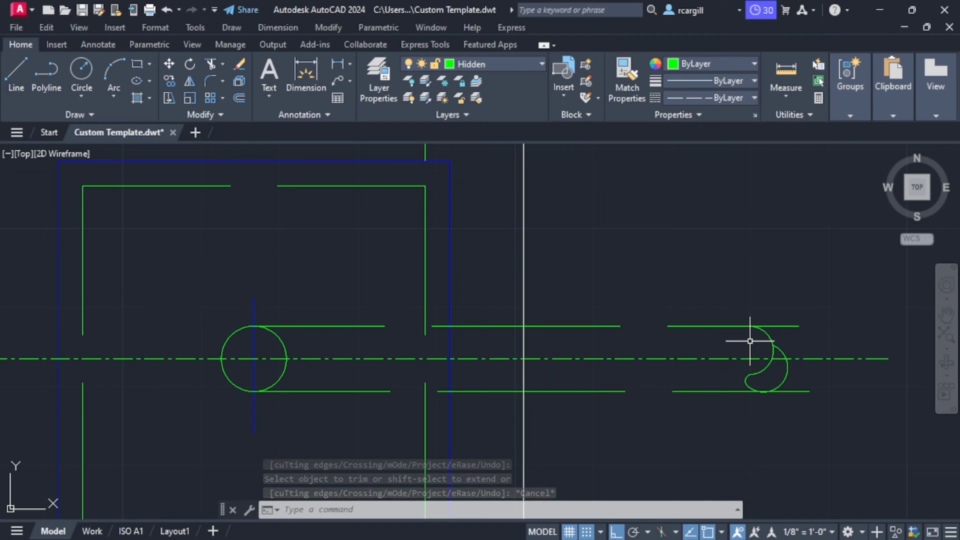
pyautogui.write('LT')
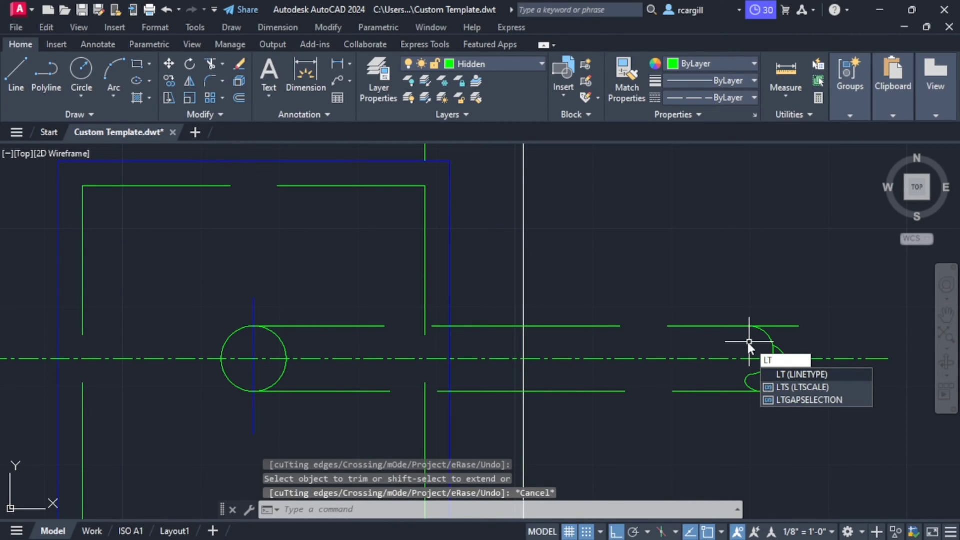
pyautogui.press('Escape')
pyautogui.press('Escape')
# Trim the outlet pipe's upper and lower edges where they extend beyond the curved break.
pyautogui.scroll(-6, 740, 338)
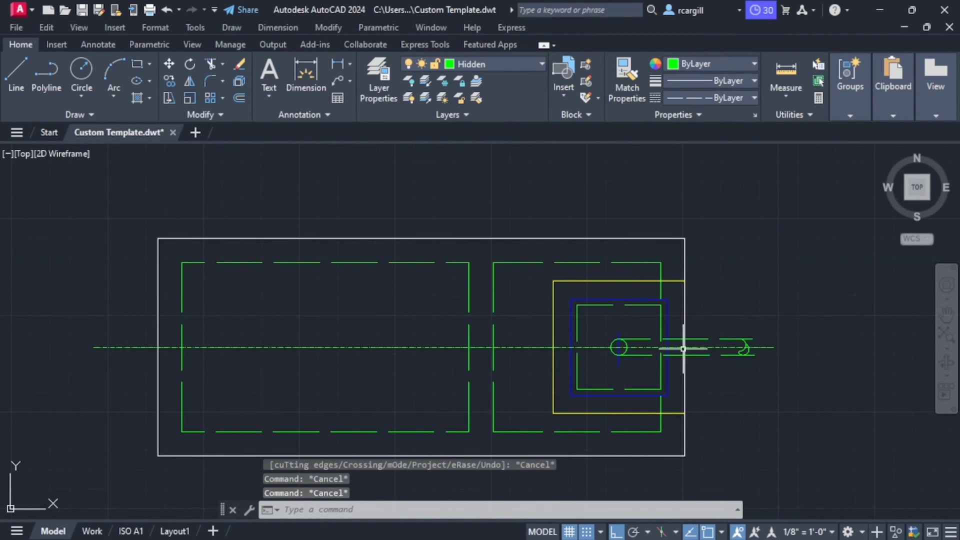
pyautogui.moveTo(604, 320); pyautogui.dragTo(605, 320, button='middle')
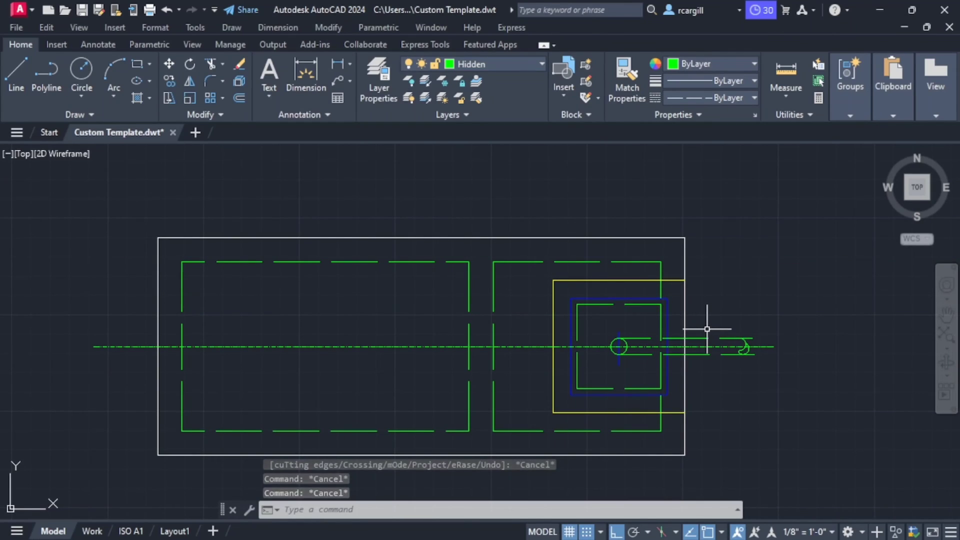
pyautogui.write('tr')
pyautogui.press('Return')
pyautogui.scroll(2, 750, 335)
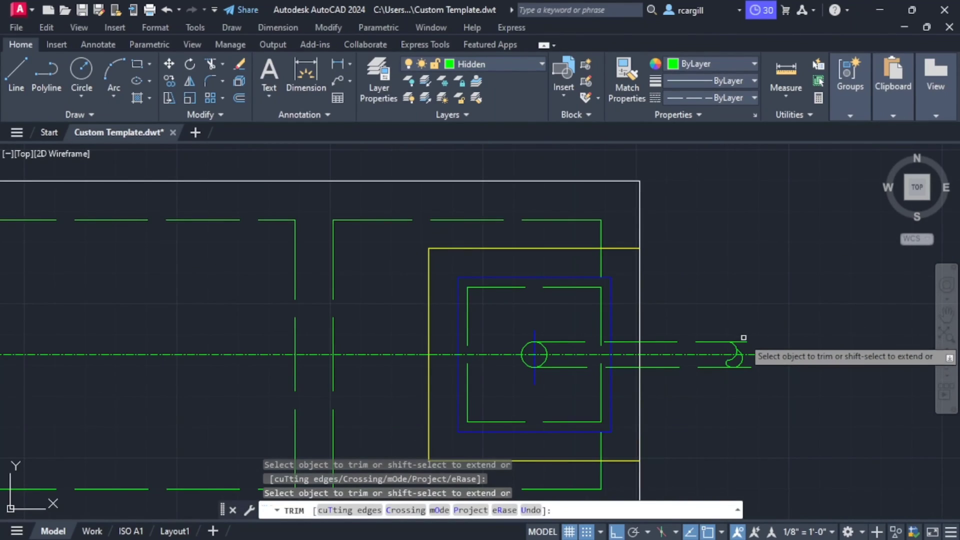
pyautogui.click(744, 338)
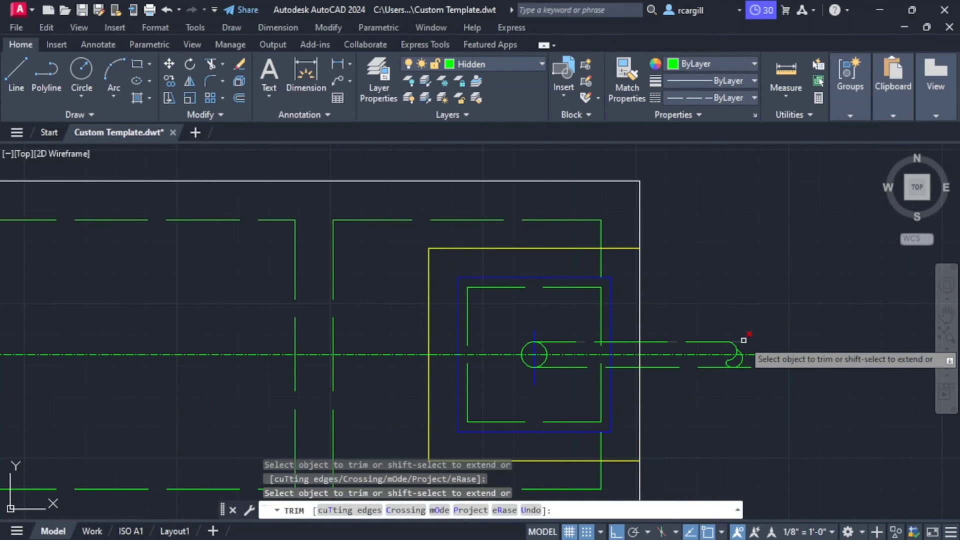
pyautogui.click(747, 368)
pyautogui.press('Escape')
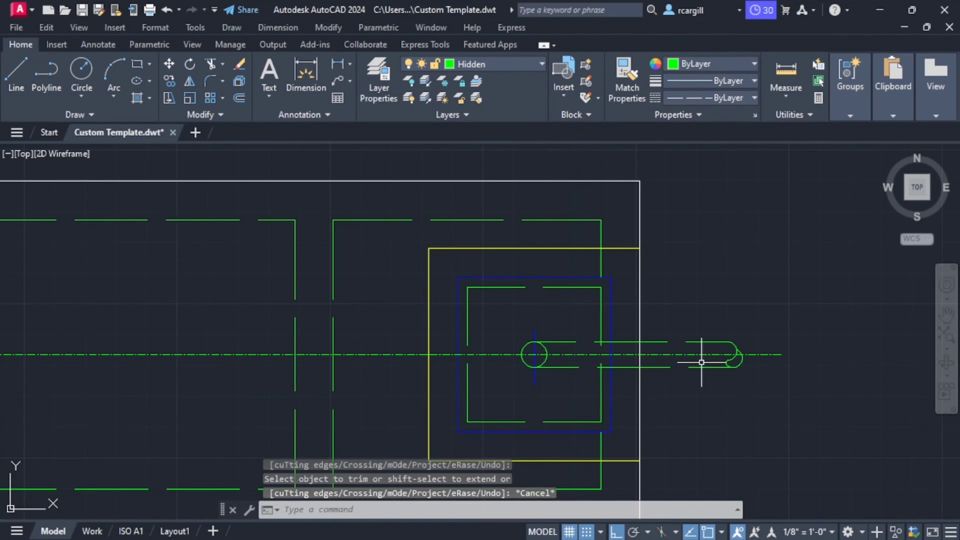
# Mirror the outlet end's up-stand, manhole squares and 100mm pipe with its curved break about the tank's vertical mid-line, keeping the originals.
pyautogui.scroll(-3, 701, 362)
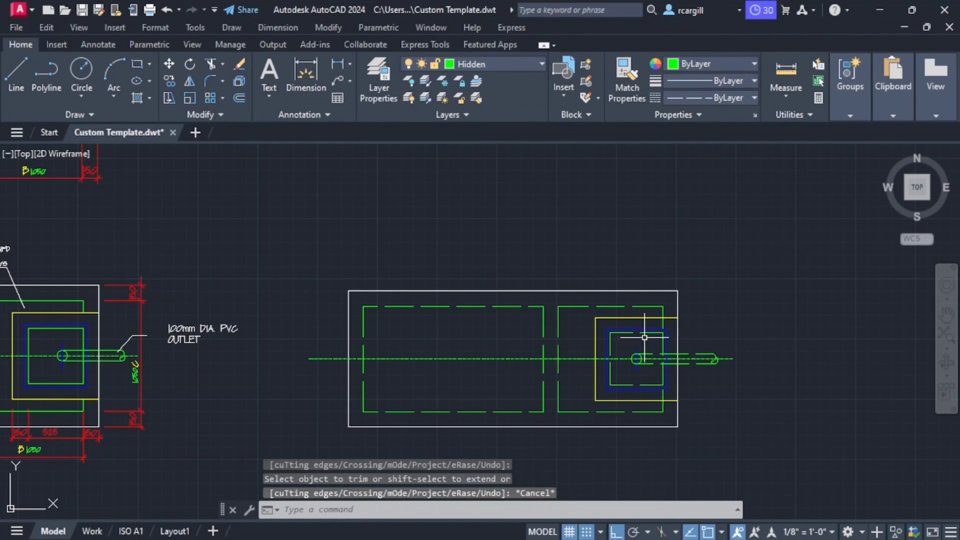
pyautogui.click(645, 317)
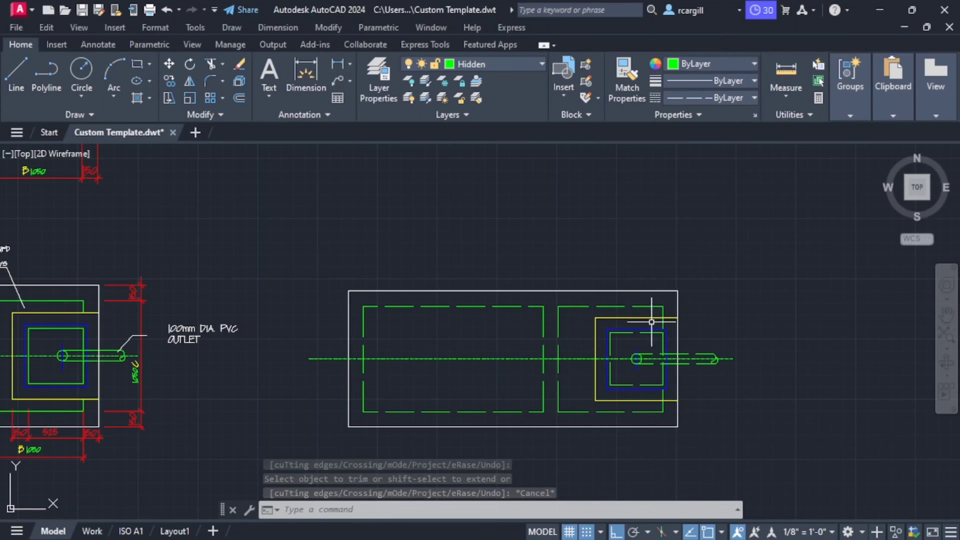
pyautogui.scroll(2, 659, 366)
pyautogui.click(558, 307)
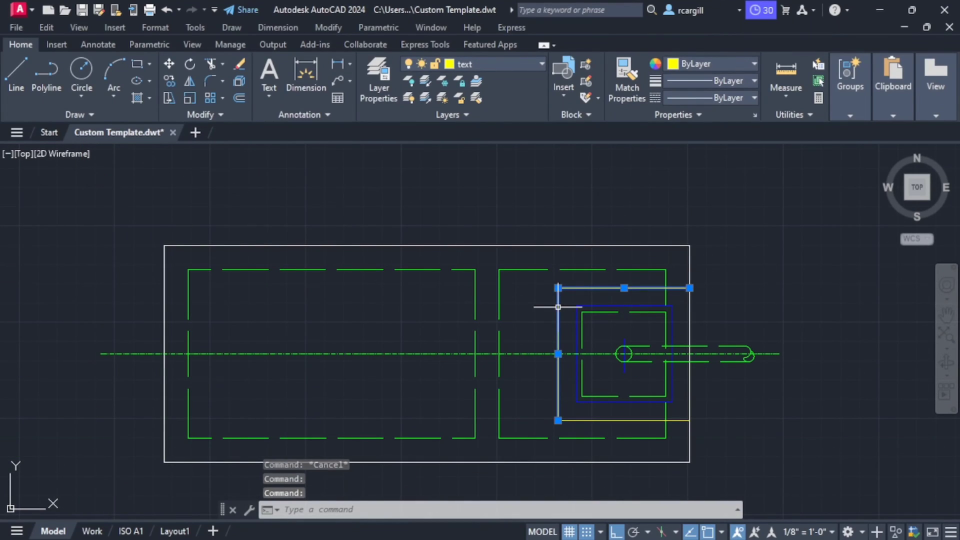
pyautogui.click(596, 421)
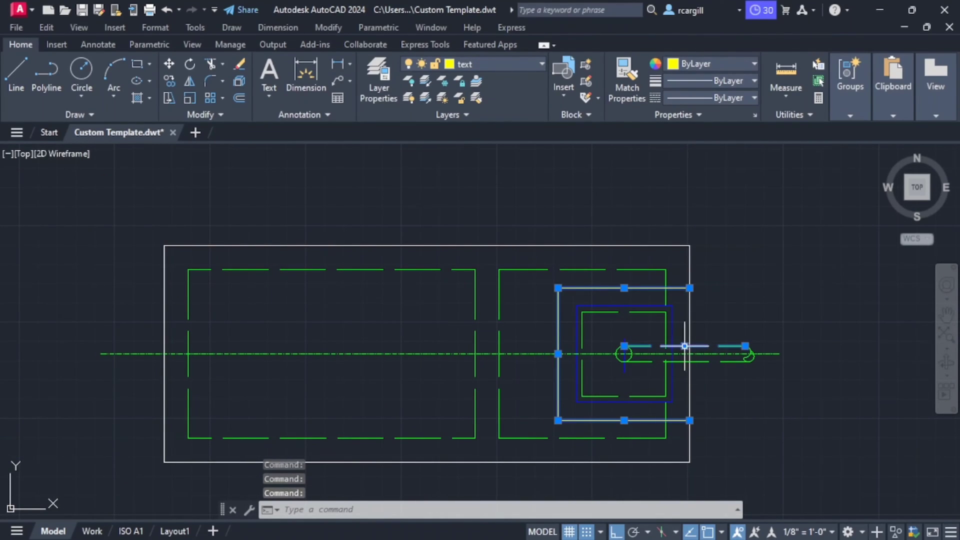
pyautogui.click(671, 361)
pyautogui.scroll(4, 744, 336)
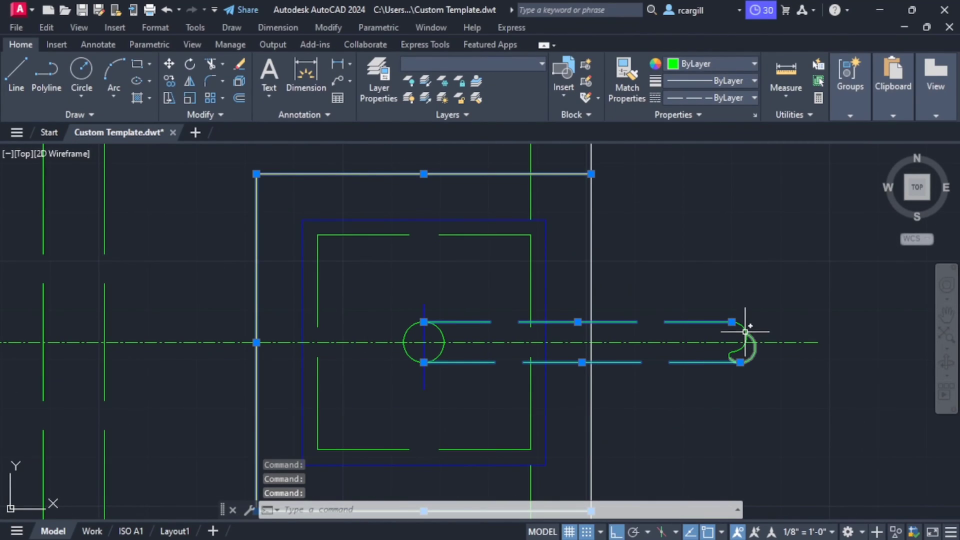
pyautogui.scroll(6, 752, 356)
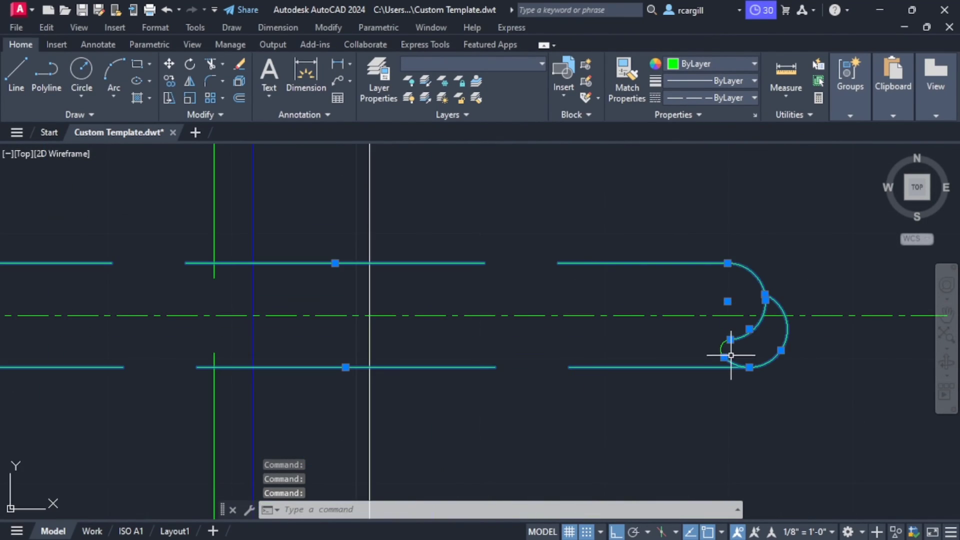
pyautogui.scroll(-6, 744, 367)
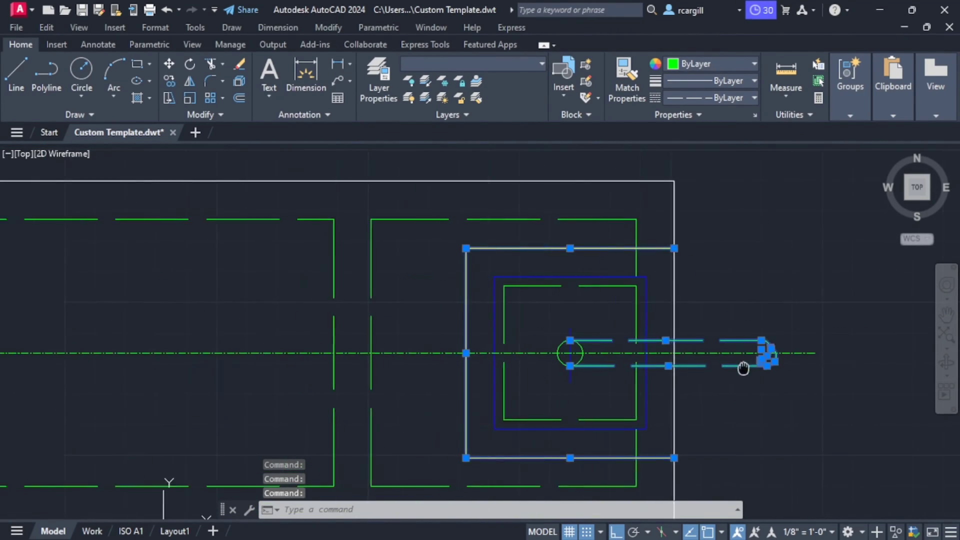
pyautogui.moveTo(521, 276)
pyautogui.mouseDown()
pyautogui.moveTo(516, 307)
pyautogui.moveTo(492, 292)
pyautogui.moveTo(520, 307)
pyautogui.moveTo(540, 260)
pyautogui.moveTo(585, 292)
pyautogui.moveTo(628, 308)
pyautogui.moveTo(650, 300)
pyautogui.moveTo(657, 312)
pyautogui.moveTo(638, 302)
pyautogui.moveTo(621, 313)
pyautogui.mouseUp()
pyautogui.click(629, 303)
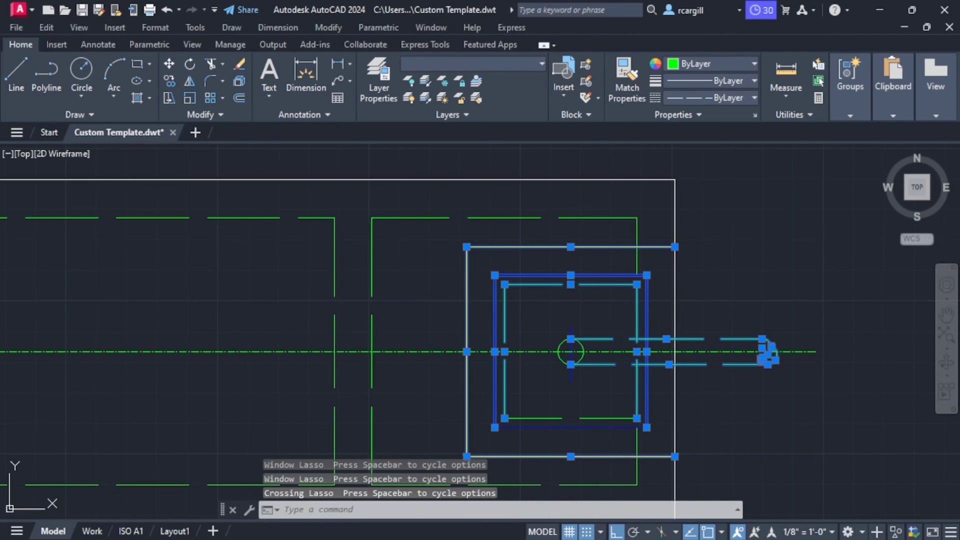
pyautogui.moveTo(611, 306); pyautogui.dragTo(631, 276, button='middle')
pyautogui.moveTo(621, 392); pyautogui.dragTo(624, 349, button='middle')
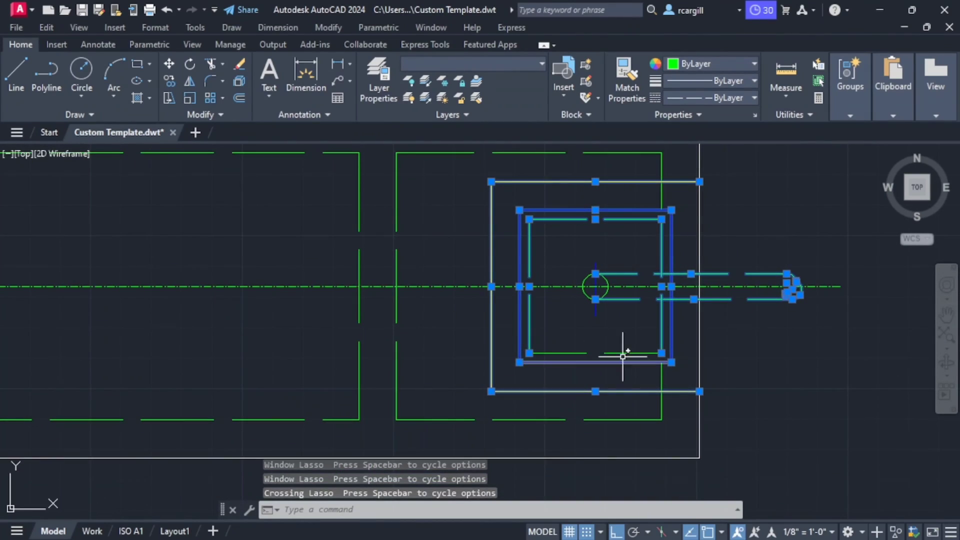
pyautogui.scroll(2, 620, 346)
pyautogui.moveTo(615, 339)
pyautogui.mouseDown()
pyautogui.moveTo(619, 373)
pyautogui.moveTo(620, 340)
pyautogui.moveTo(622, 365)
pyautogui.moveTo(619, 350)
pyautogui.mouseUp()
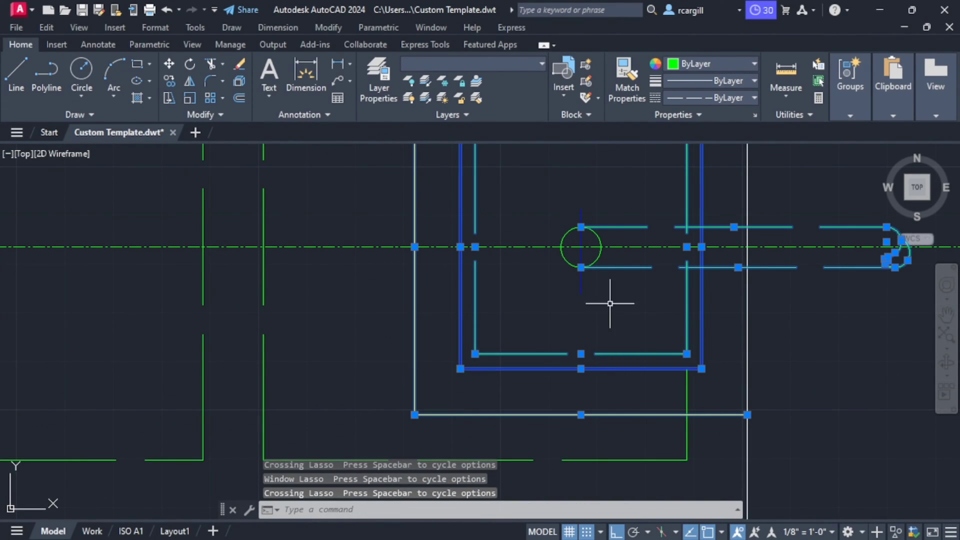
pyautogui.click(598, 238)
pyautogui.click(580, 218)
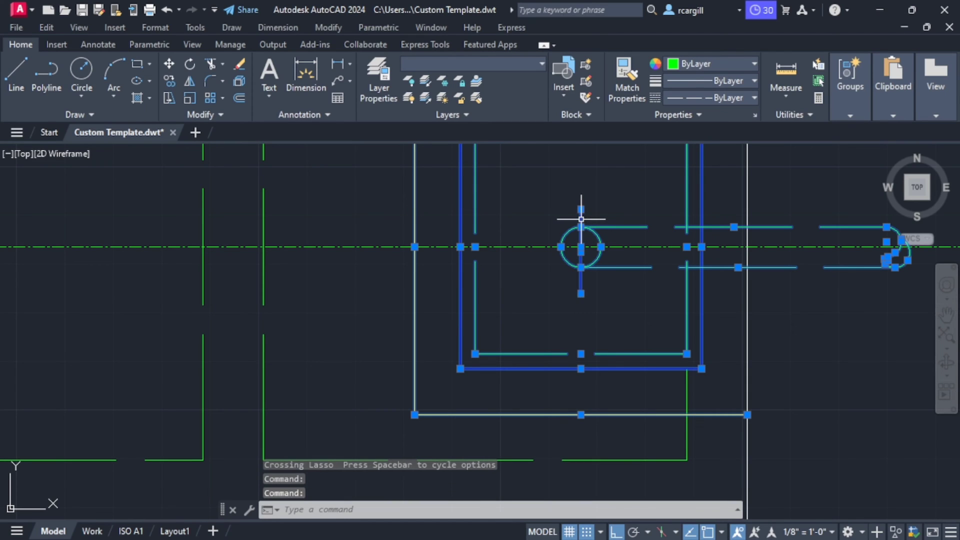
pyautogui.scroll(-6, 285, 227)
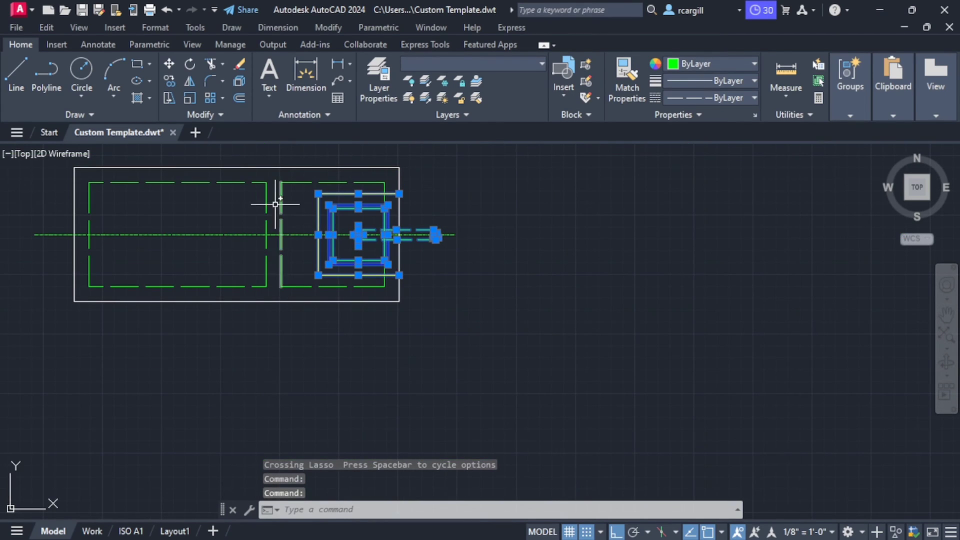
pyautogui.click(190, 81)
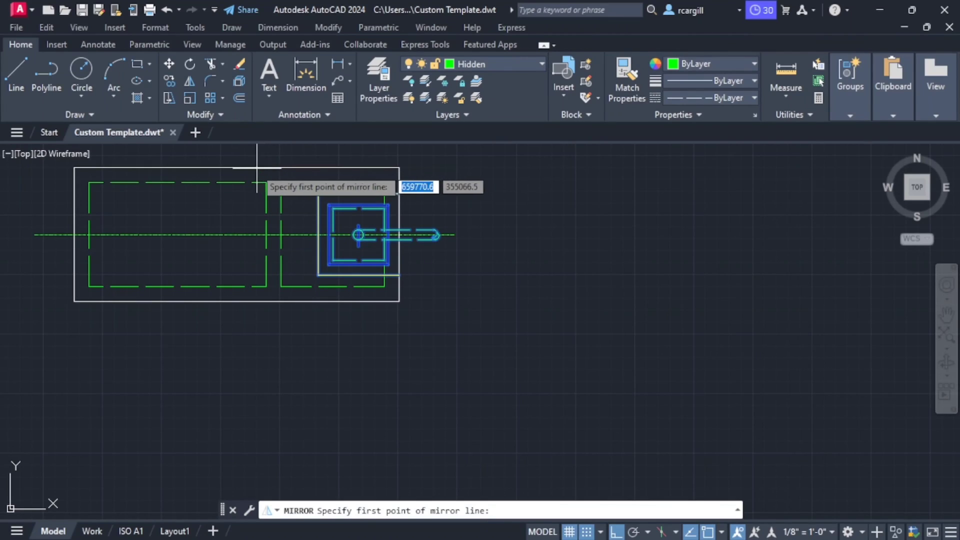
pyautogui.click(236, 167)
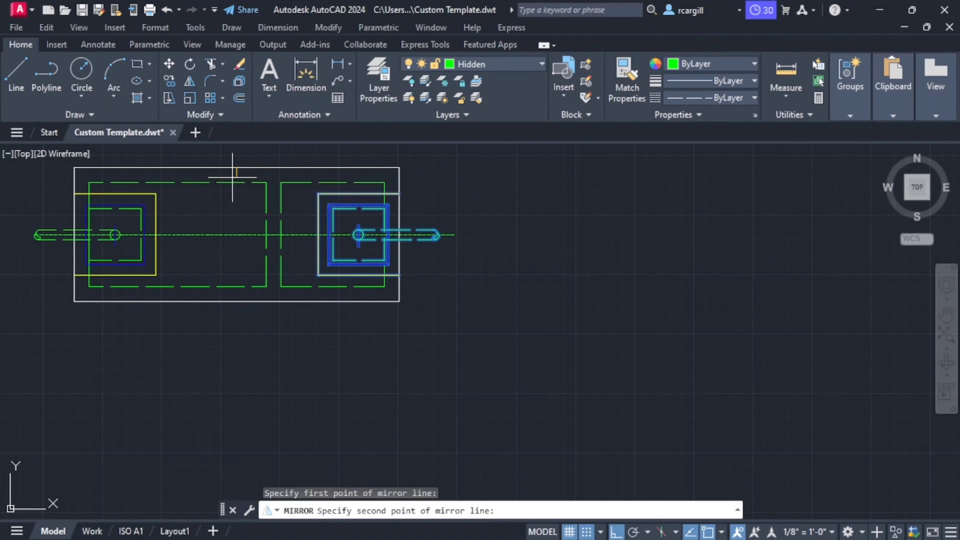
pyautogui.click(236, 302)
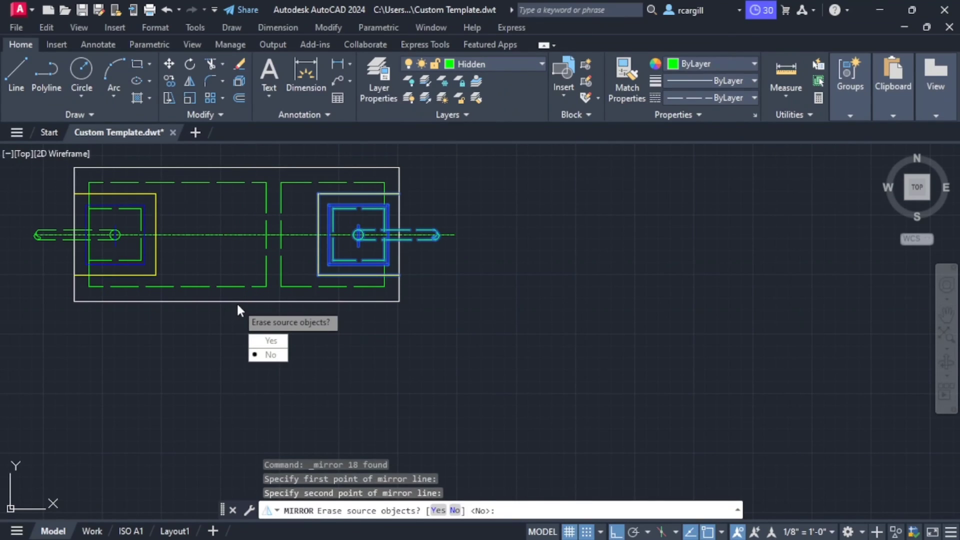
pyautogui.click(270, 355)
# Trim the left chamber's outer edge where it passes between the mirrored manhole and its up-stand.
pyautogui.moveTo(237, 303); pyautogui.dragTo(447, 348, button='middle')
pyautogui.scroll(4, 323, 274)
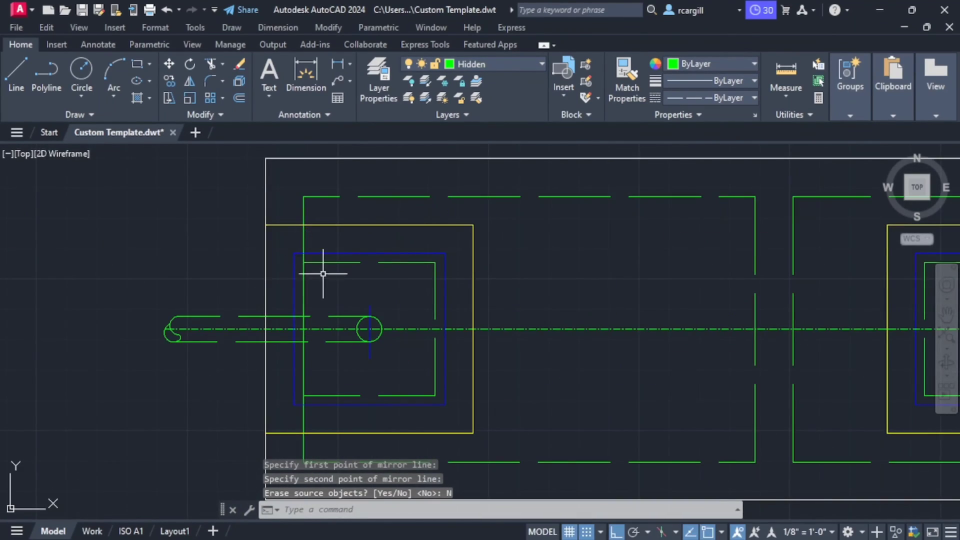
pyautogui.write('t')
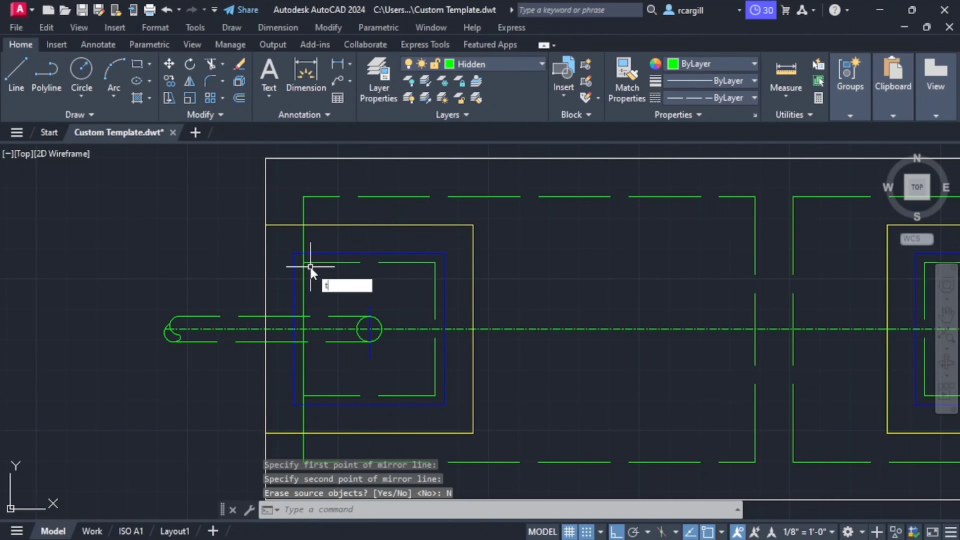
pyautogui.write('r')
pyautogui.press('Return')
pyautogui.scroll(-5, 374, 218)
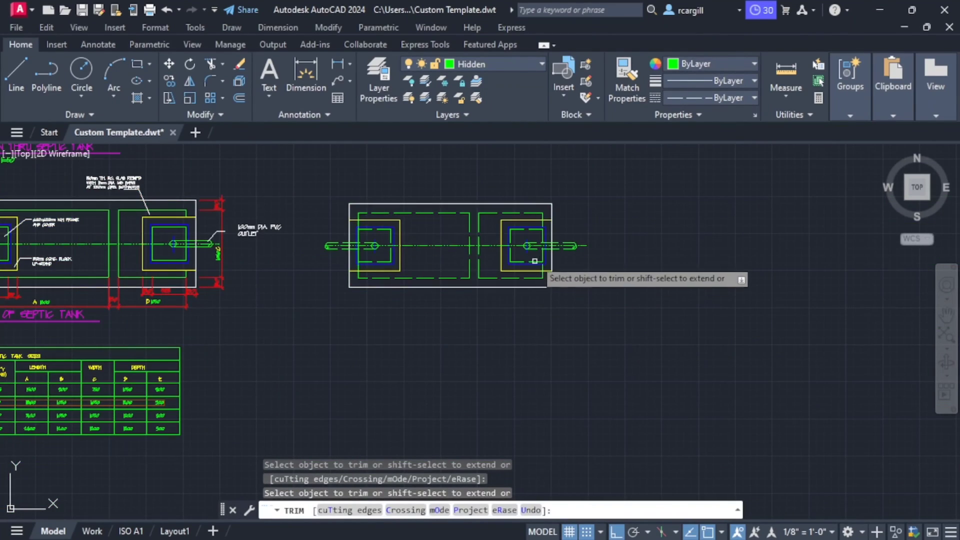
pyautogui.scroll(3, 533, 245)
pyautogui.moveTo(319, 191); pyautogui.dragTo(542, 246, button='middle')
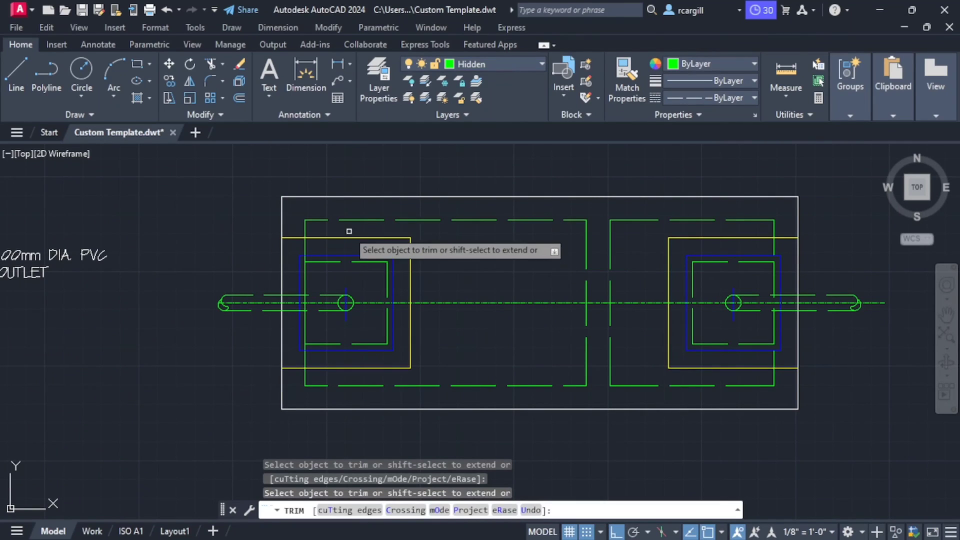
pyautogui.scroll(4, 311, 256)
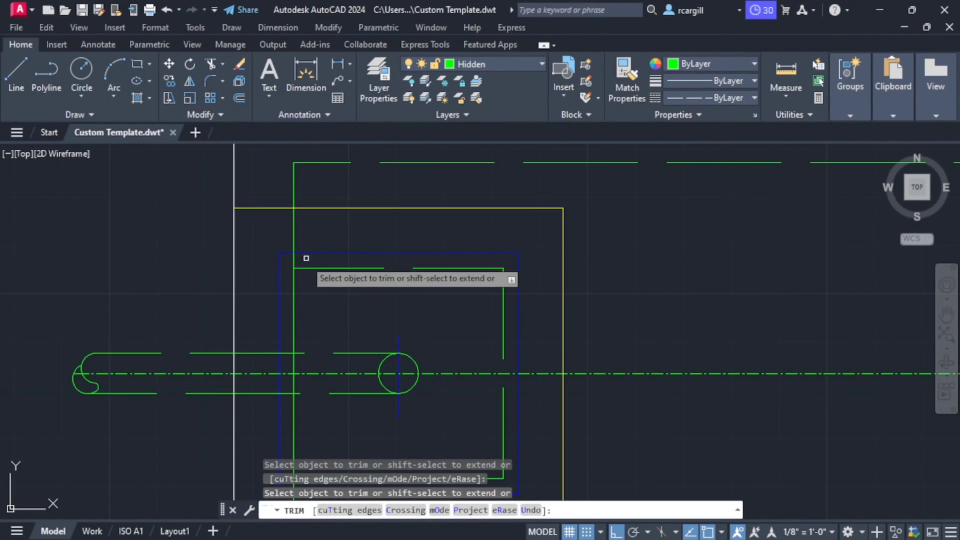
pyautogui.scroll(-4, 345, 283)
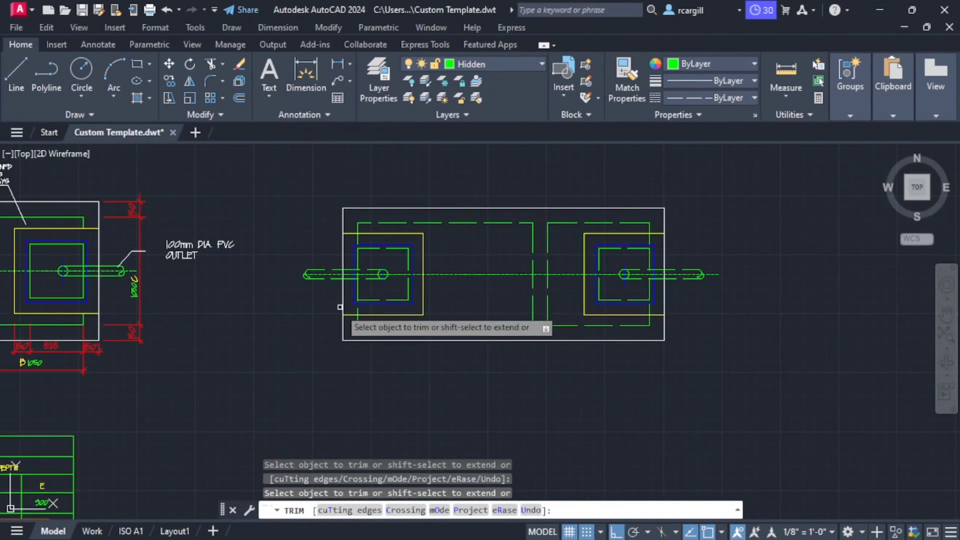
pyautogui.scroll(4, 352, 304)
pyautogui.scroll(2, 340, 306)
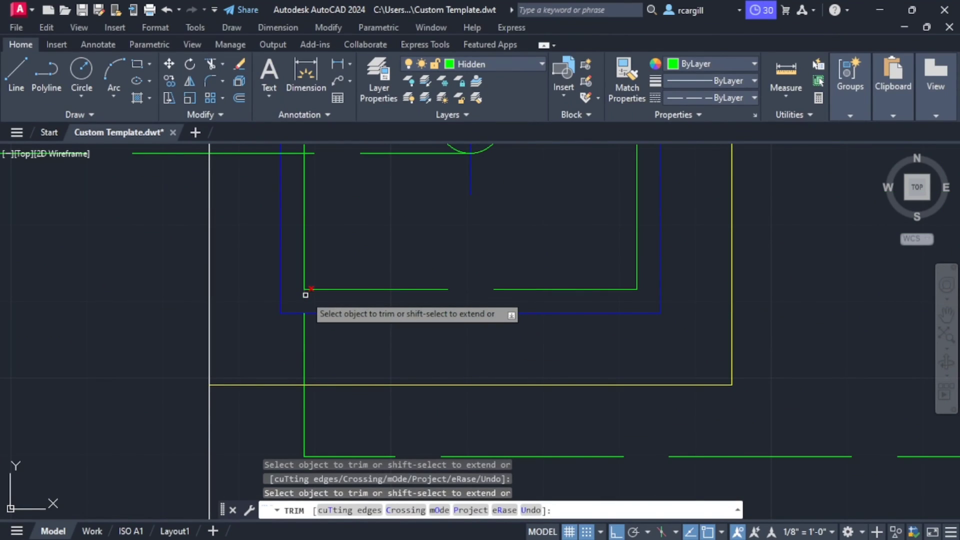
pyautogui.scroll(-5, 465, 300)
# Trim the right chamber's outer edge between the manhole and the up-stand, matching the reference plan.
pyautogui.moveTo(634, 310); pyautogui.dragTo(463, 313, button='middle')
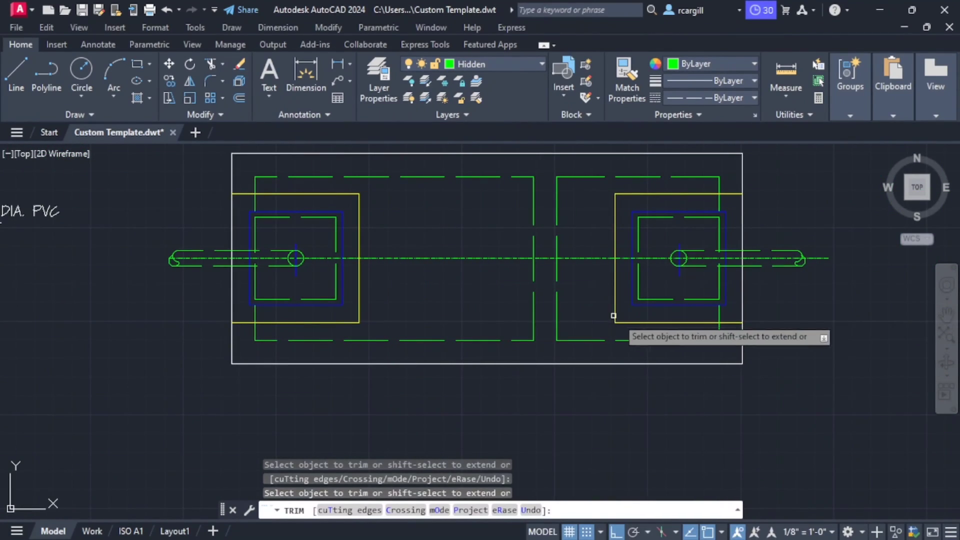
pyautogui.scroll(-4, 613, 298)
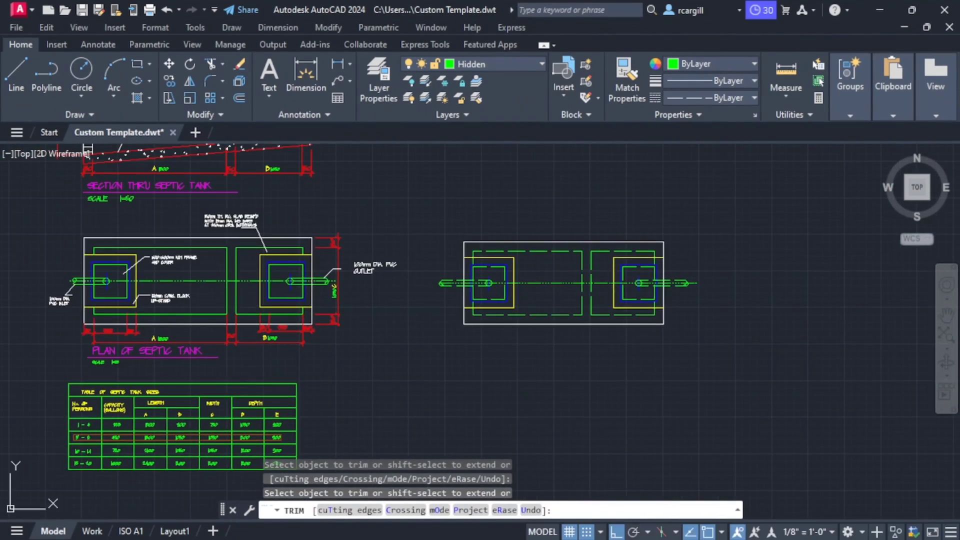
pyautogui.scroll(6, 497, 253)
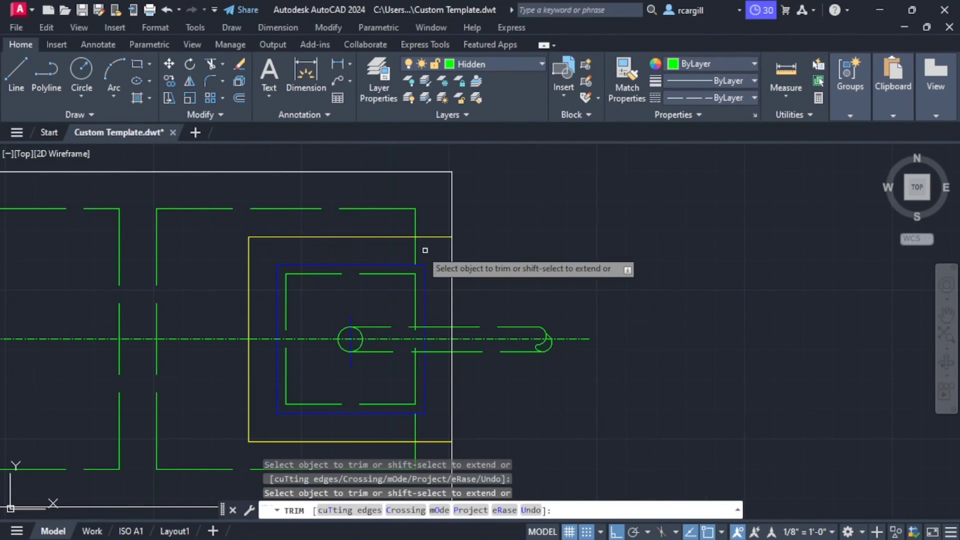
pyautogui.moveTo(435, 320); pyautogui.dragTo(445, 226, button='middle')
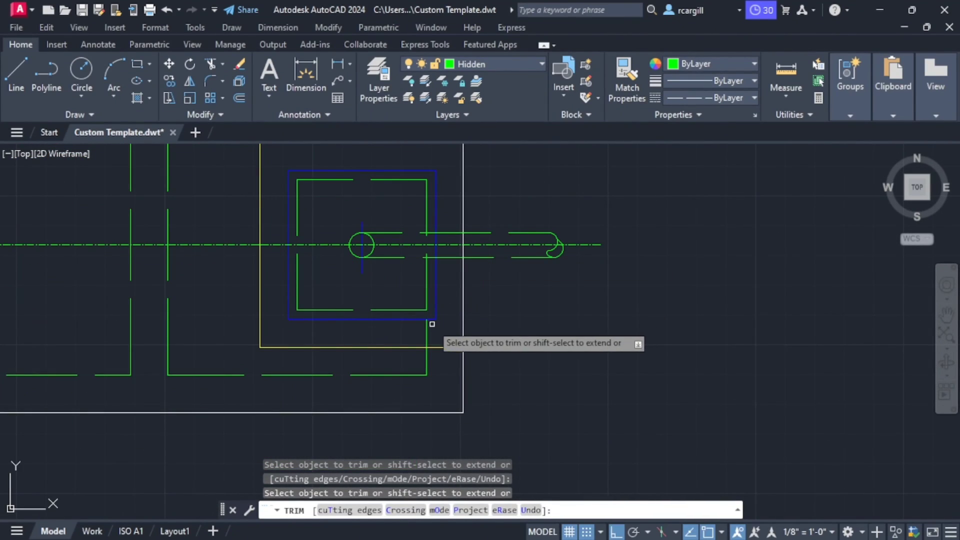
pyautogui.scroll(-2, 157, 230)
pyautogui.scroll(-3, 158, 230)
pyautogui.scroll(5, 334, 231)
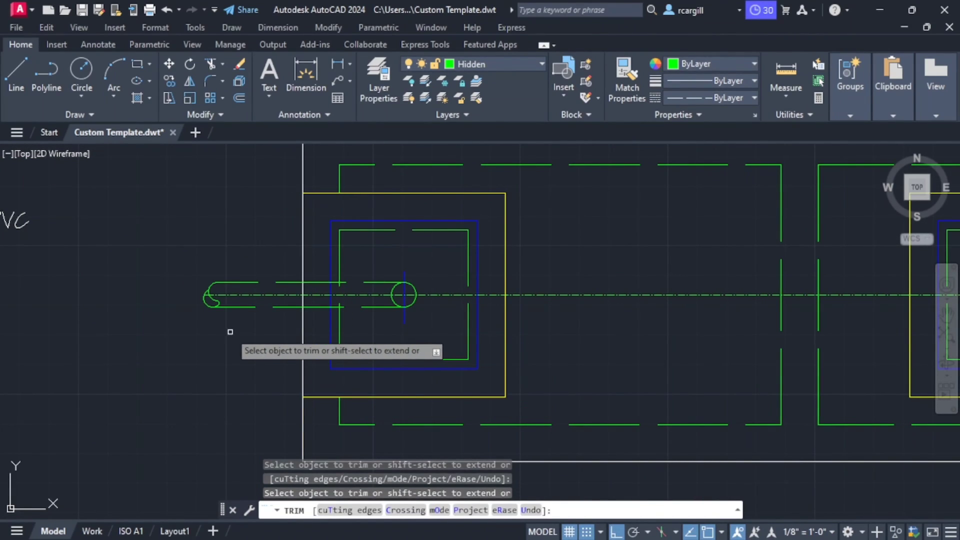
pyautogui.press('Escape')
# Compare the new septic tank plan with the reference plan and examine the reference's manhole, up-stand, pipe and slab notes.
pyautogui.scroll(-5, 311, 295)
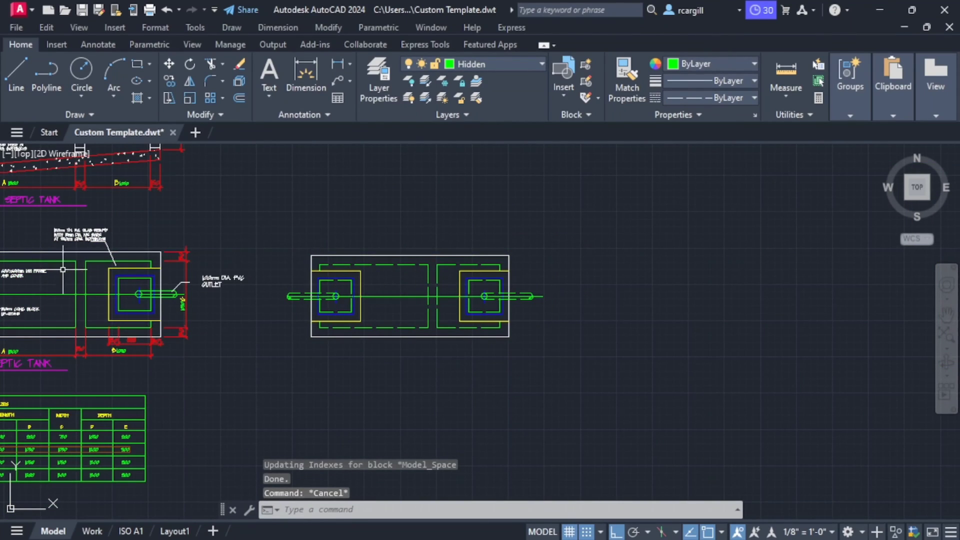
pyautogui.scroll(2, 530, 299)
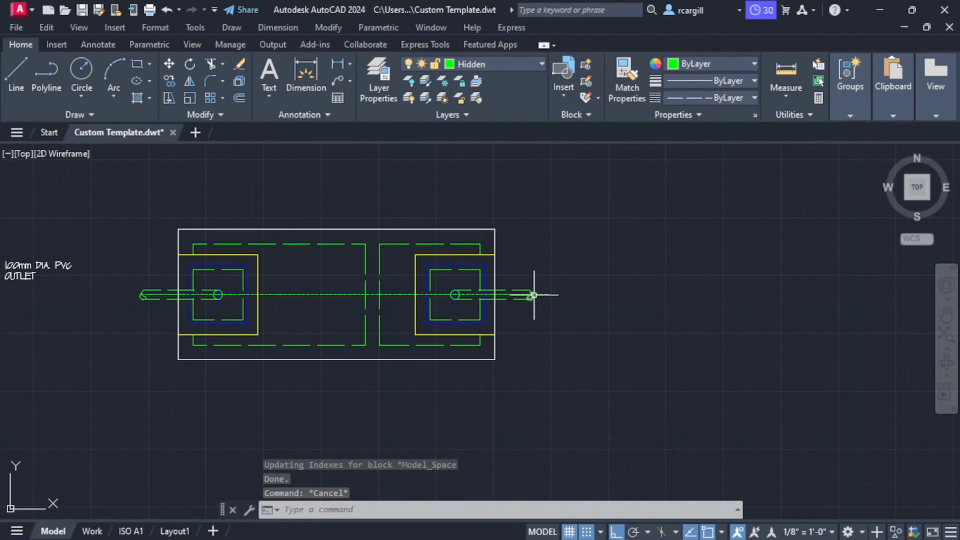
pyautogui.moveTo(314, 300); pyautogui.dragTo(613, 290, button='middle')
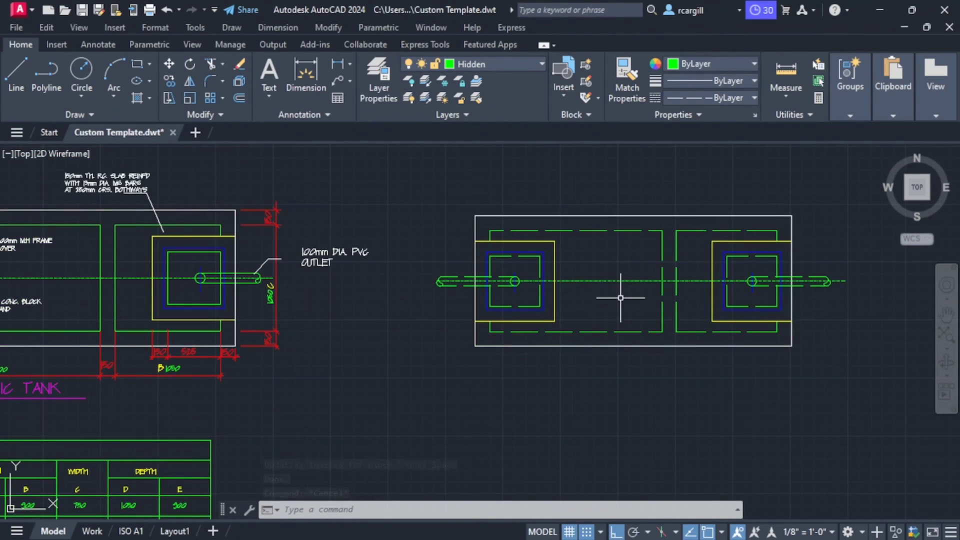
pyautogui.scroll(2, 759, 274)
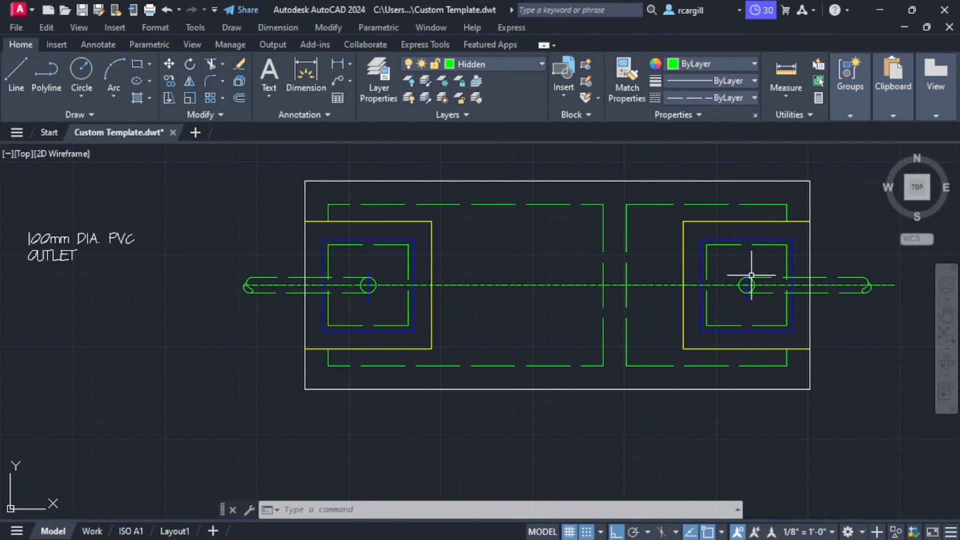
pyautogui.moveTo(230, 285); pyautogui.dragTo(793, 277, button='middle')
pyautogui.scroll(-2, 793, 276)
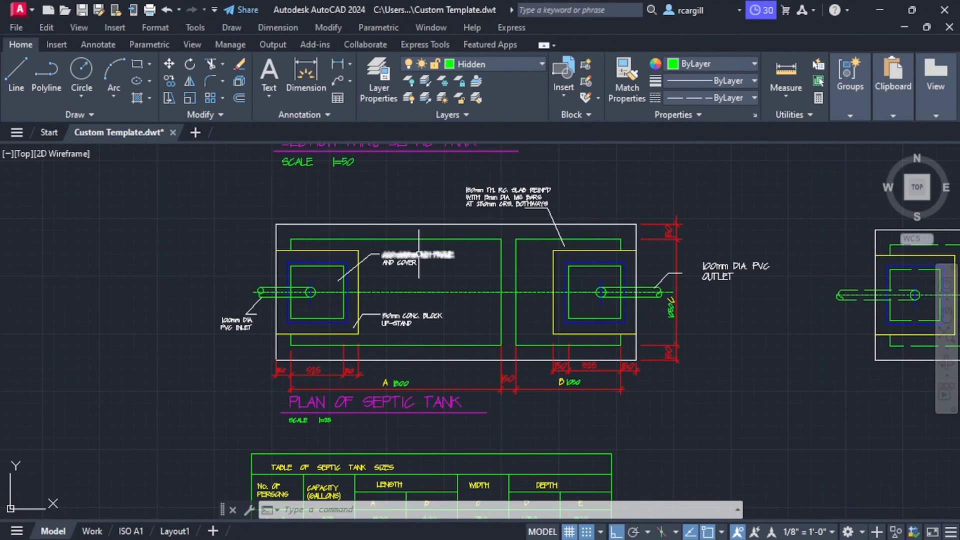
pyautogui.scroll(3, 420, 253)
pyautogui.scroll(-3, 420, 253)
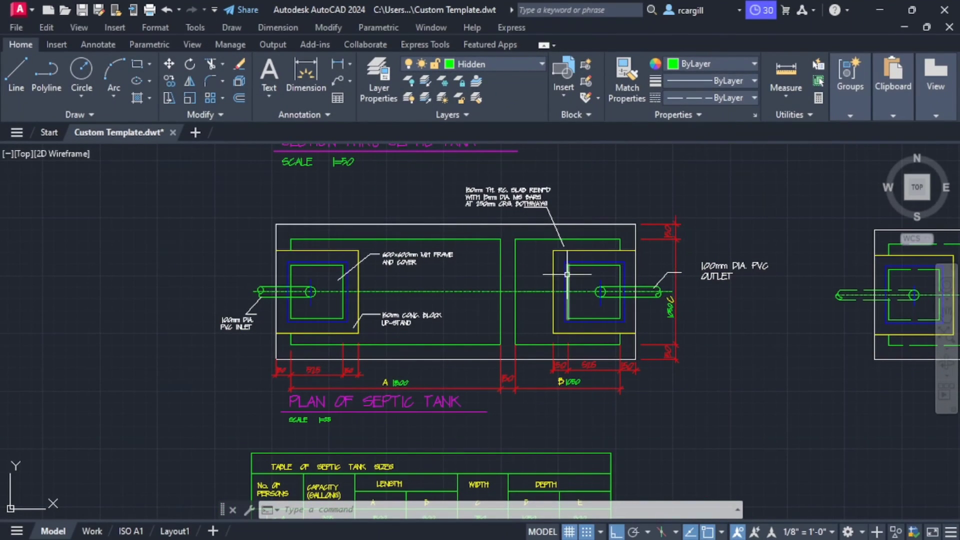
pyautogui.scroll(4, 502, 165)
pyautogui.moveTo(510, 208); pyautogui.dragTo(419, 255, button='middle')
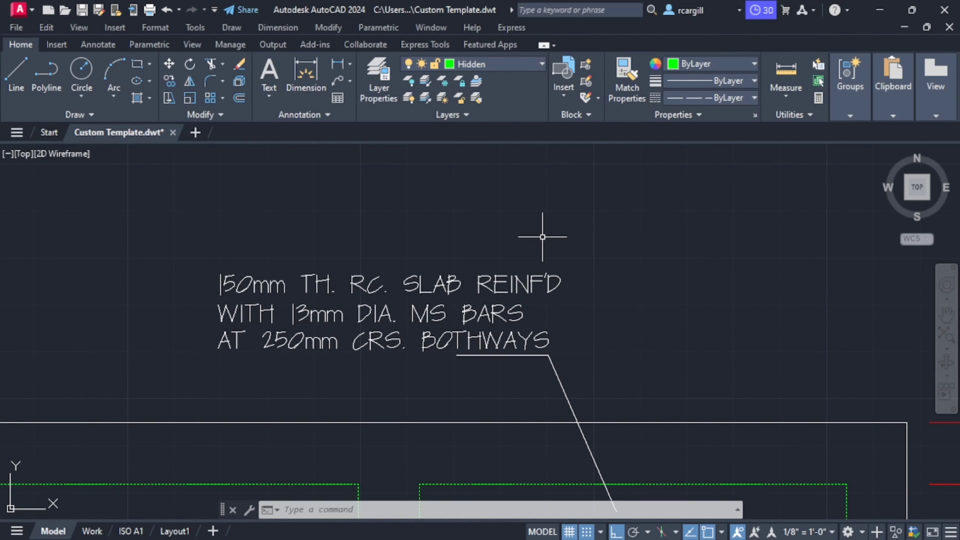
pyautogui.scroll(-5, 542, 237)
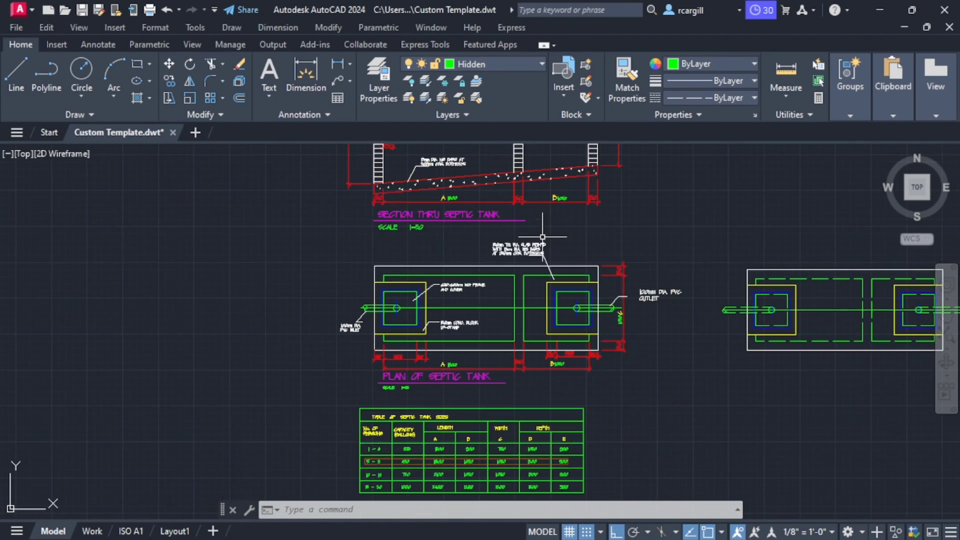
# Examine the reference plan's annotations for the PVC outlet, manhole frame and cover, concrete block up-stand and PVC inlet.
pyautogui.scroll(10, 693, 316)
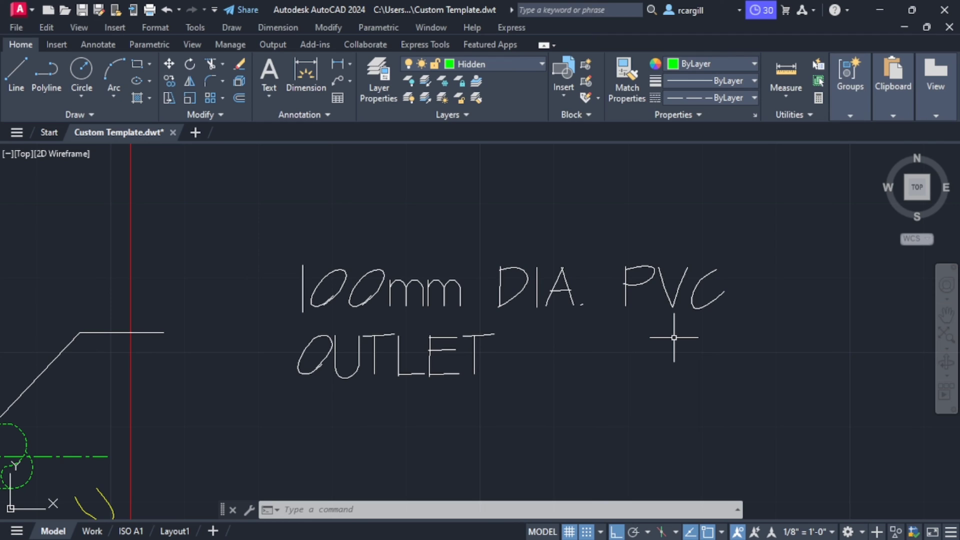
pyautogui.scroll(-4, 634, 272)
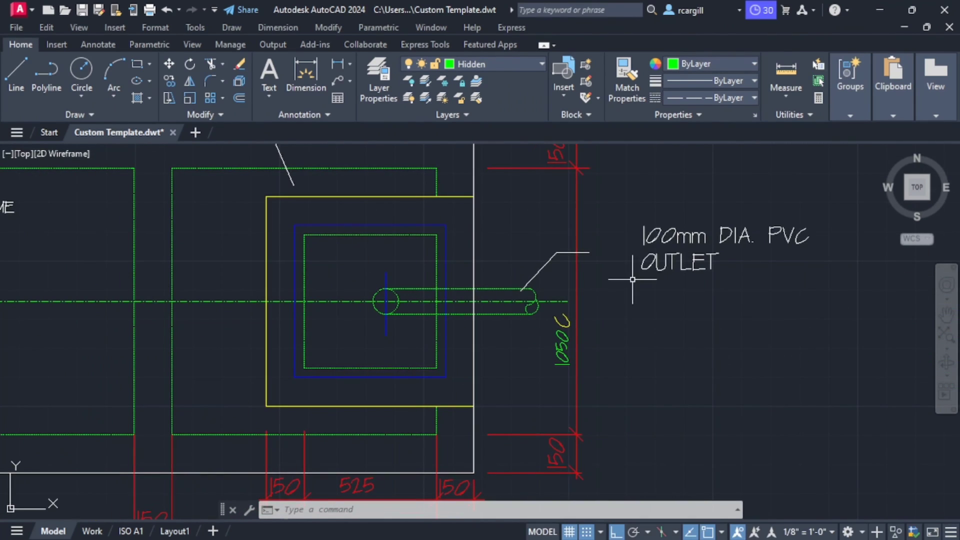
pyautogui.scroll(-5, 679, 321)
pyautogui.scroll(2, 520, 287)
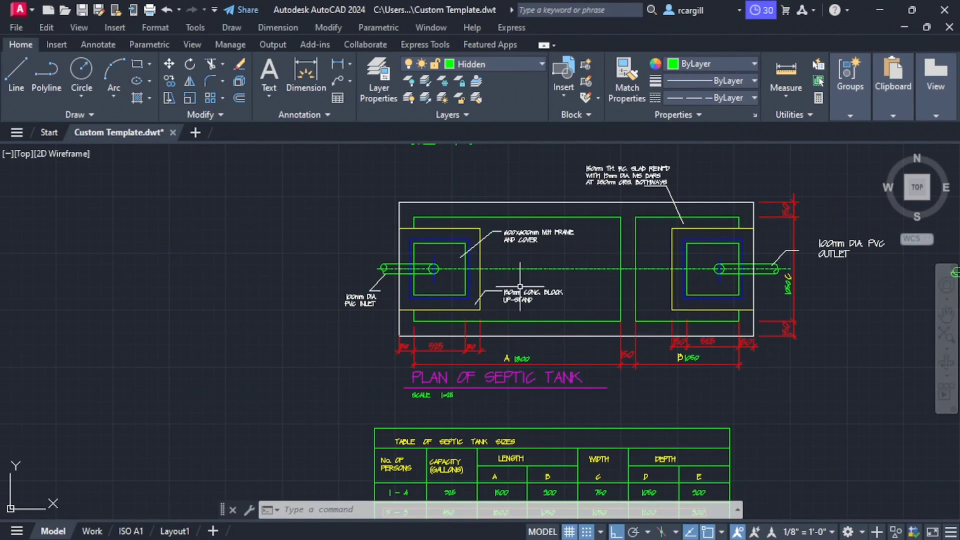
pyautogui.scroll(5, 465, 272)
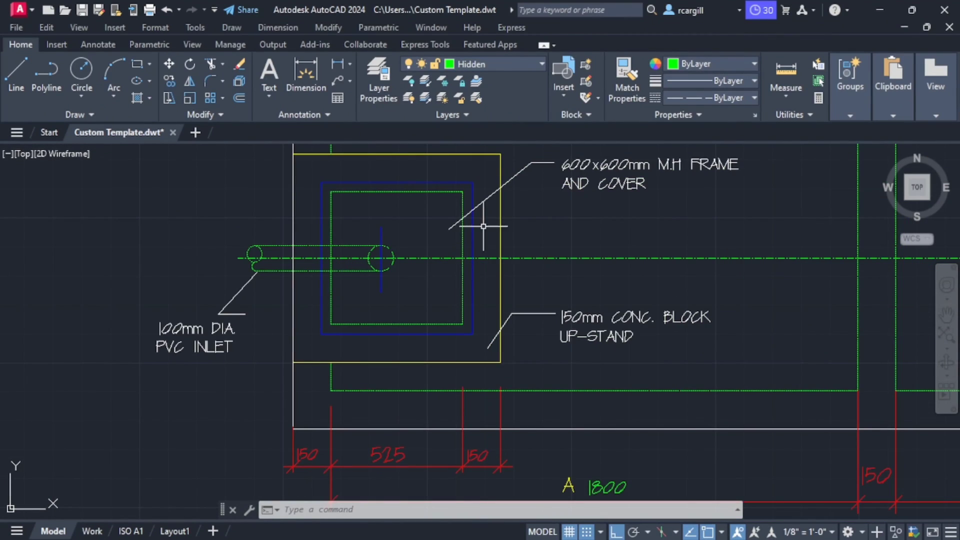
pyautogui.moveTo(489, 221); pyautogui.dragTo(471, 304, button='middle')
pyautogui.scroll(4, 471, 304)
pyautogui.moveTo(700, 190); pyautogui.dragTo(593, 280, button='middle')
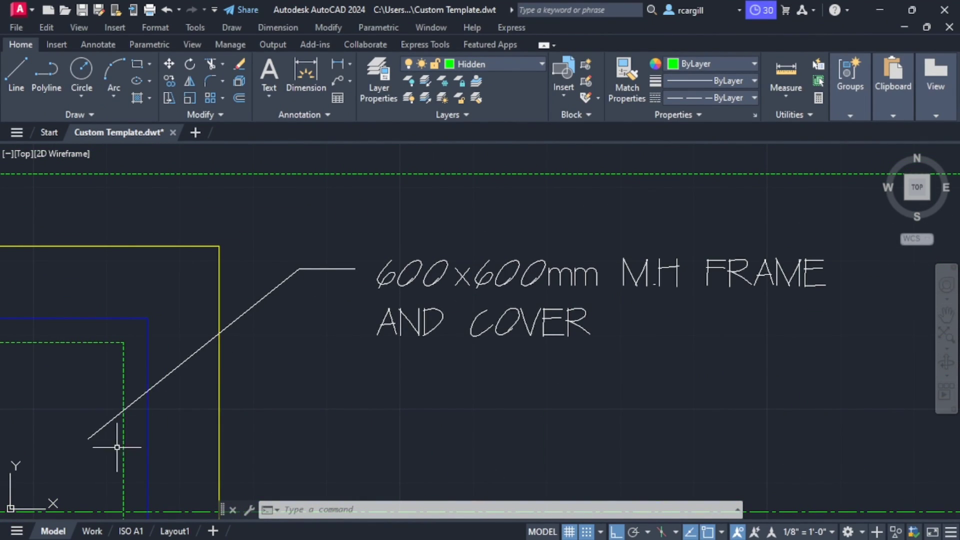
pyautogui.scroll(-5, 220, 350)
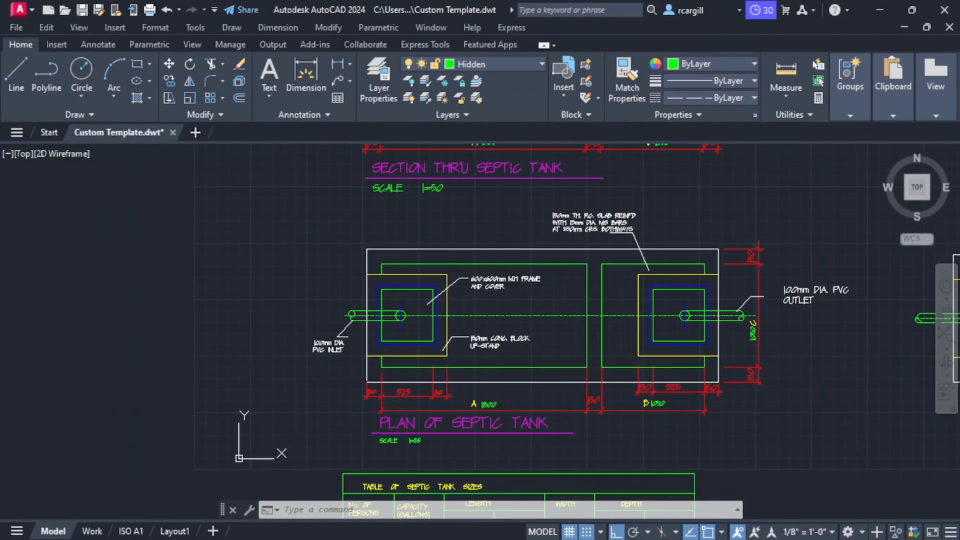
pyautogui.scroll(5, 497, 306)
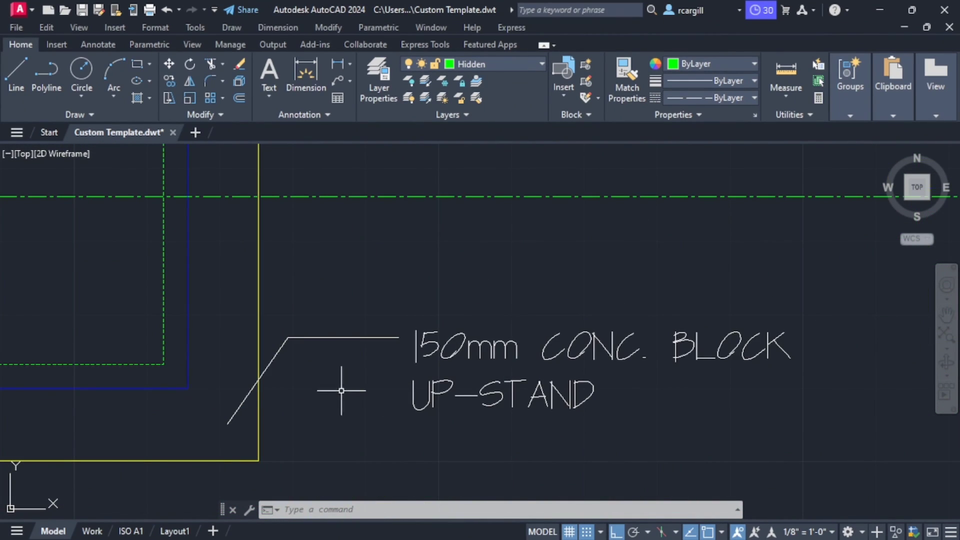
pyautogui.scroll(-5, 231, 414)
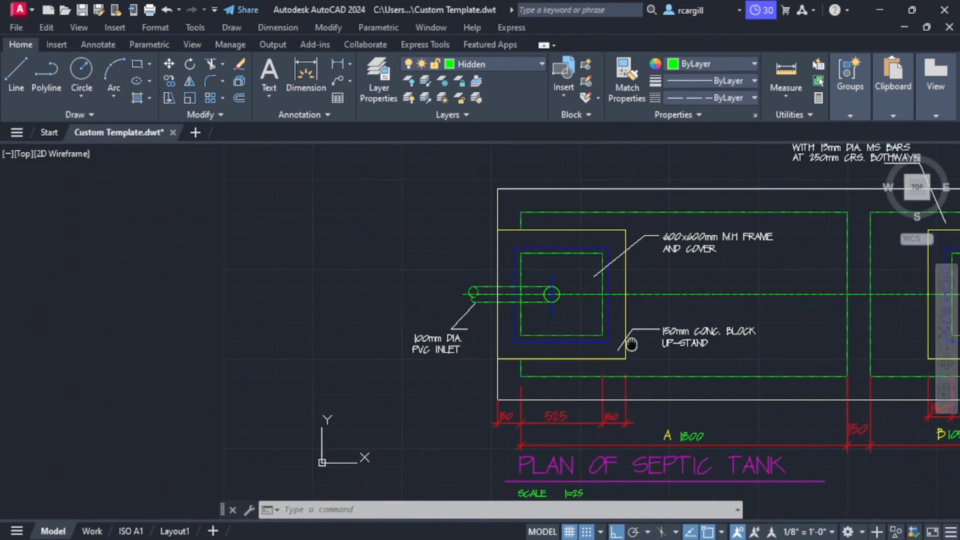
pyautogui.scroll(5, 462, 325)
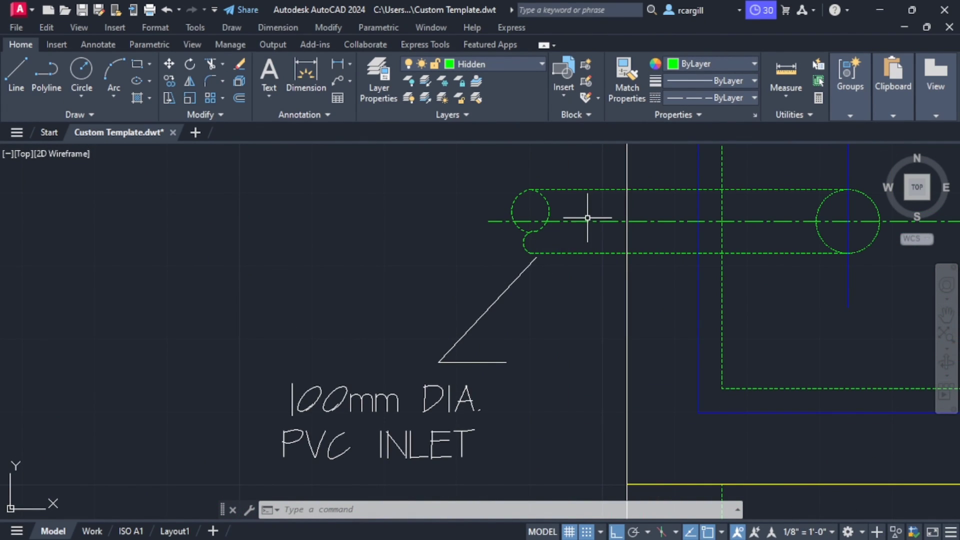
pyautogui.scroll(-4, 614, 234)
pyautogui.scroll(-2, 738, 282)
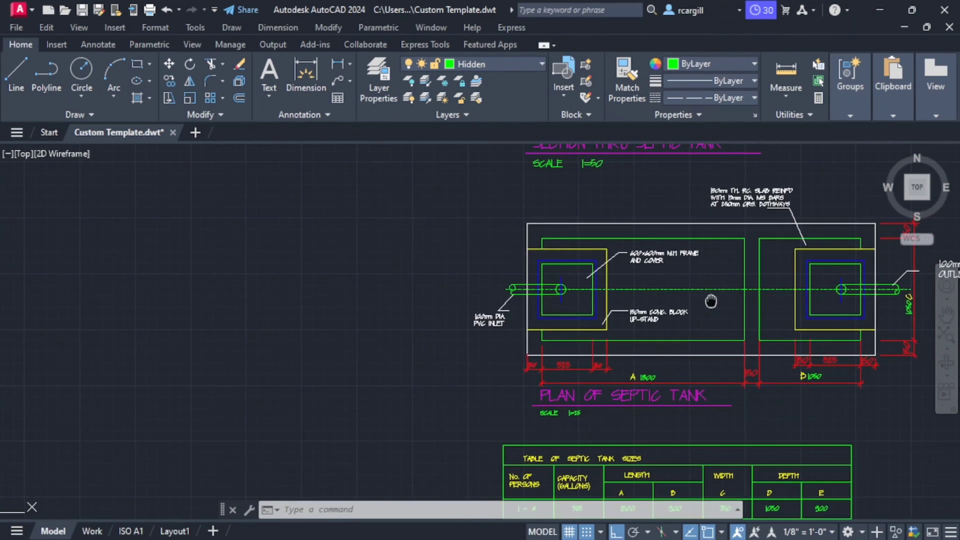
pyautogui.moveTo(730, 285); pyautogui.dragTo(395, 299, button='middle')
pyautogui.scroll(2, 572, 294)
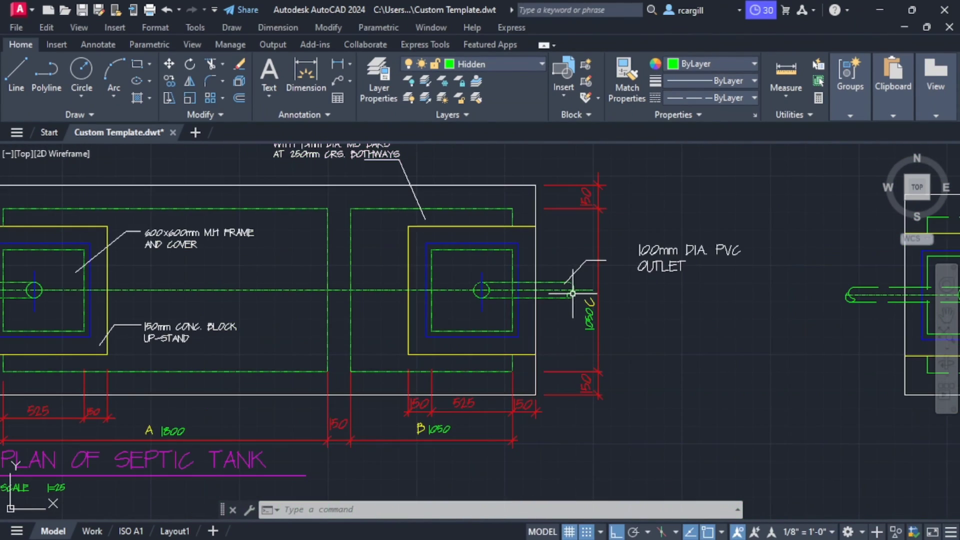
pyautogui.moveTo(499, 309)
pyautogui.mouseDown(button='middle')
pyautogui.moveTo(595, 312)
pyautogui.moveTo(708, 299)
pyautogui.mouseUp(button='middle')
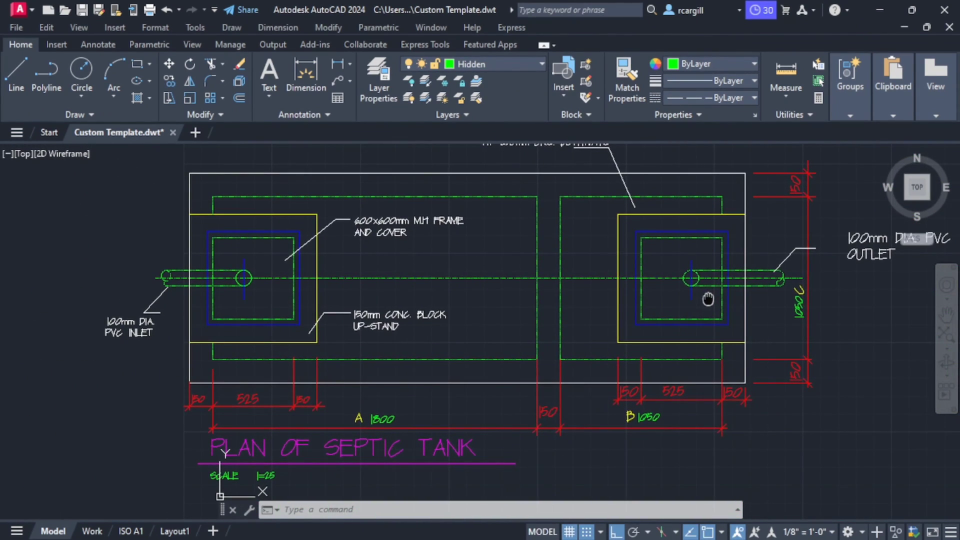
# Compare the finished plan with the whole reference sheet and examine the section through the septic tank.
pyautogui.scroll(-3, 155, 293)
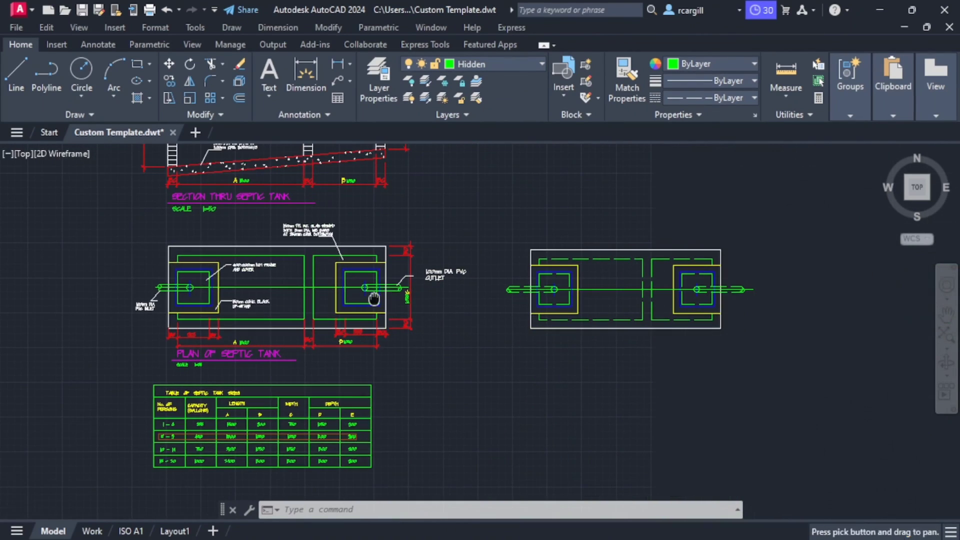
pyautogui.scroll(-3, 501, 296)
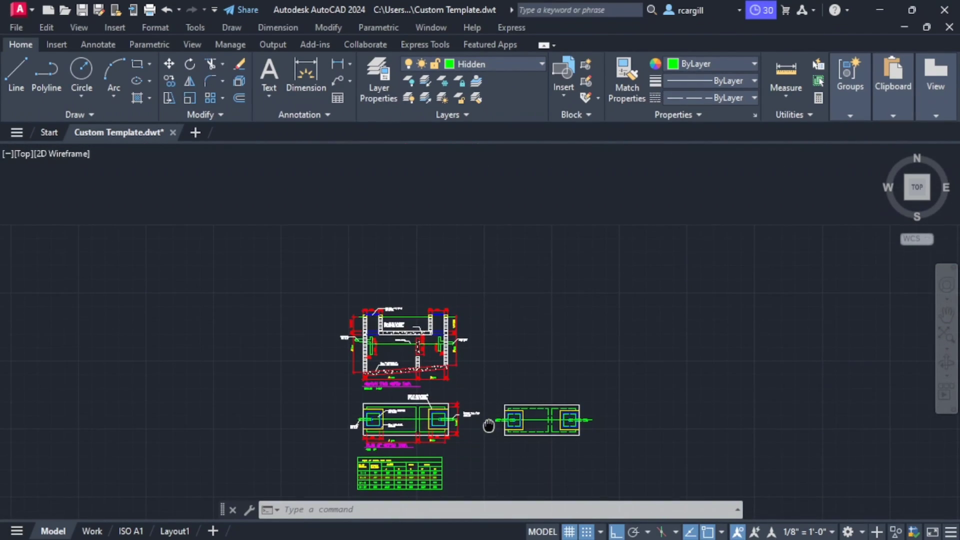
pyautogui.scroll(7, 415, 374)
pyautogui.scroll(-5, 506, 231)
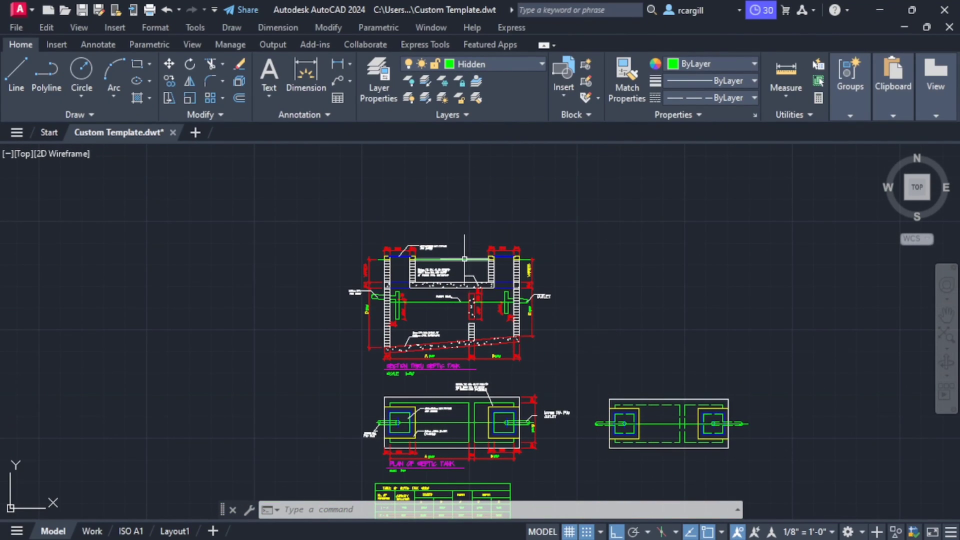
pyautogui.scroll(4, 464, 259)
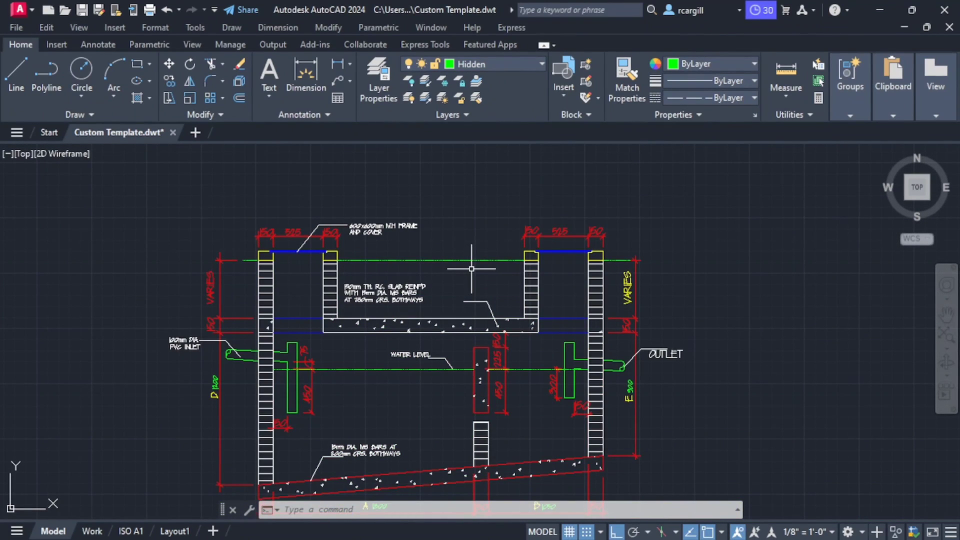
pyautogui.scroll(-4, 380, 268)
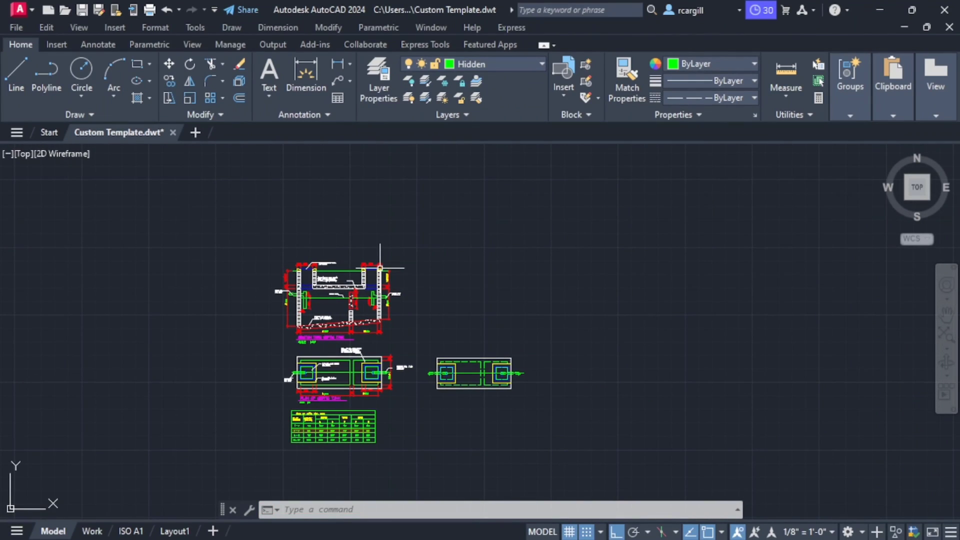